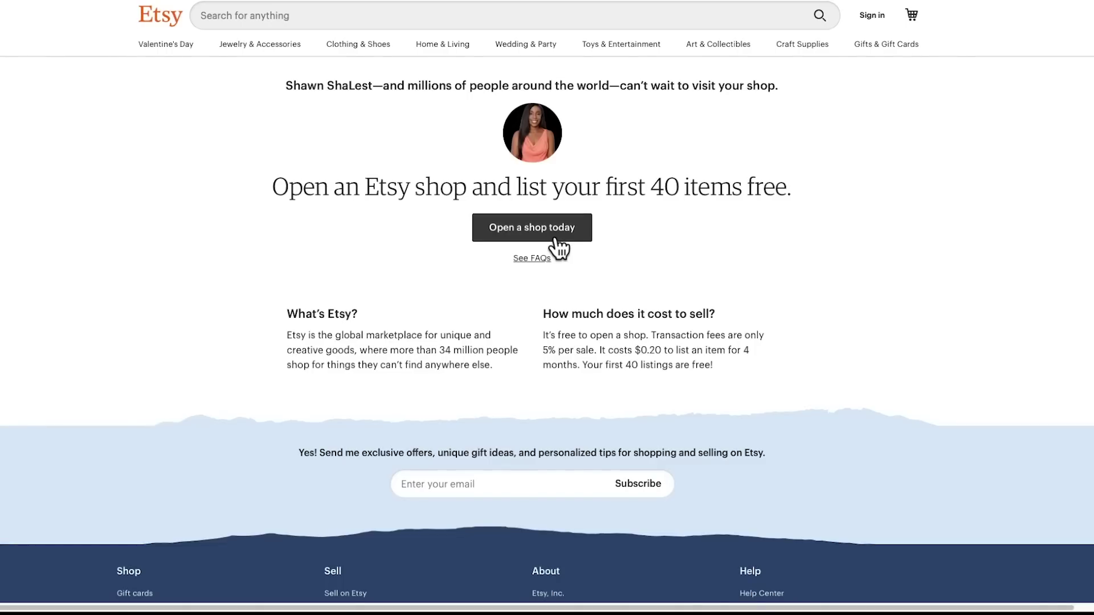
Start opening a new Etsy shop and sign in with the existing Google account.
click(541, 245)
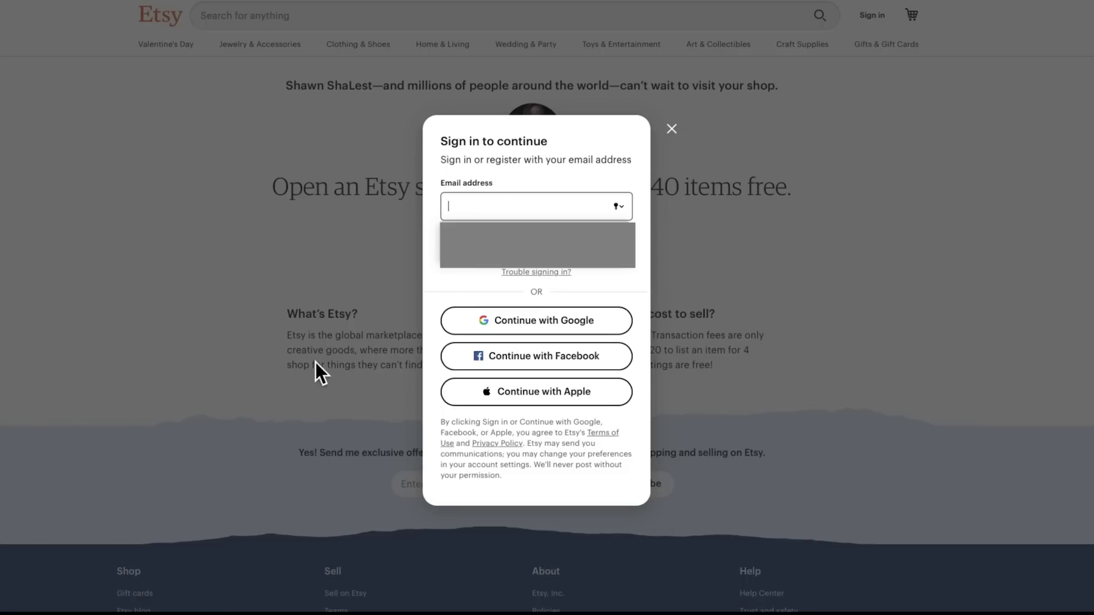
click(521, 325)
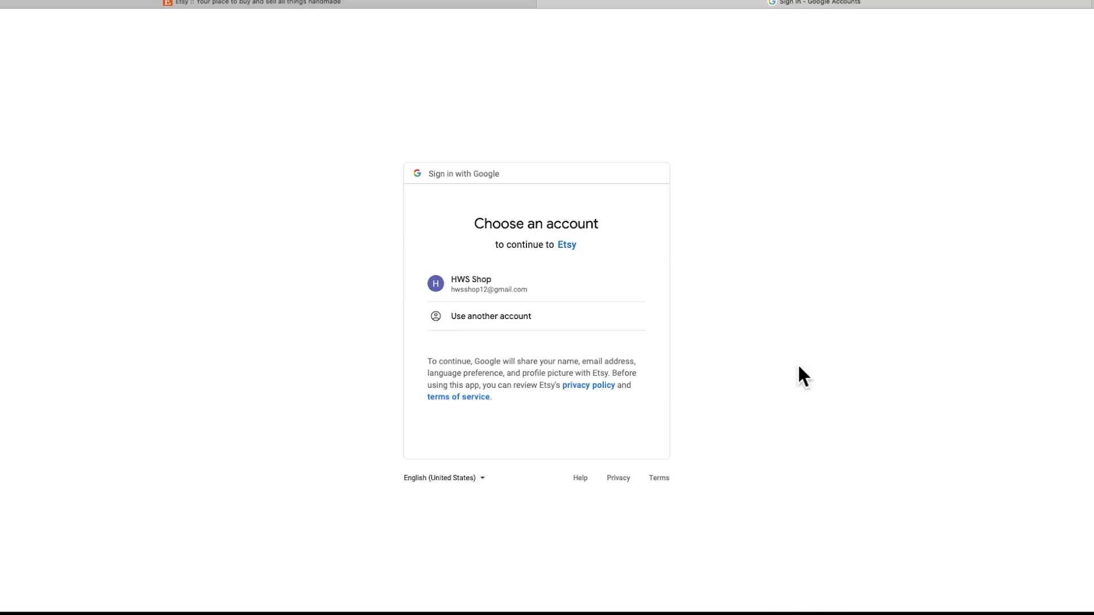
click(479, 296)
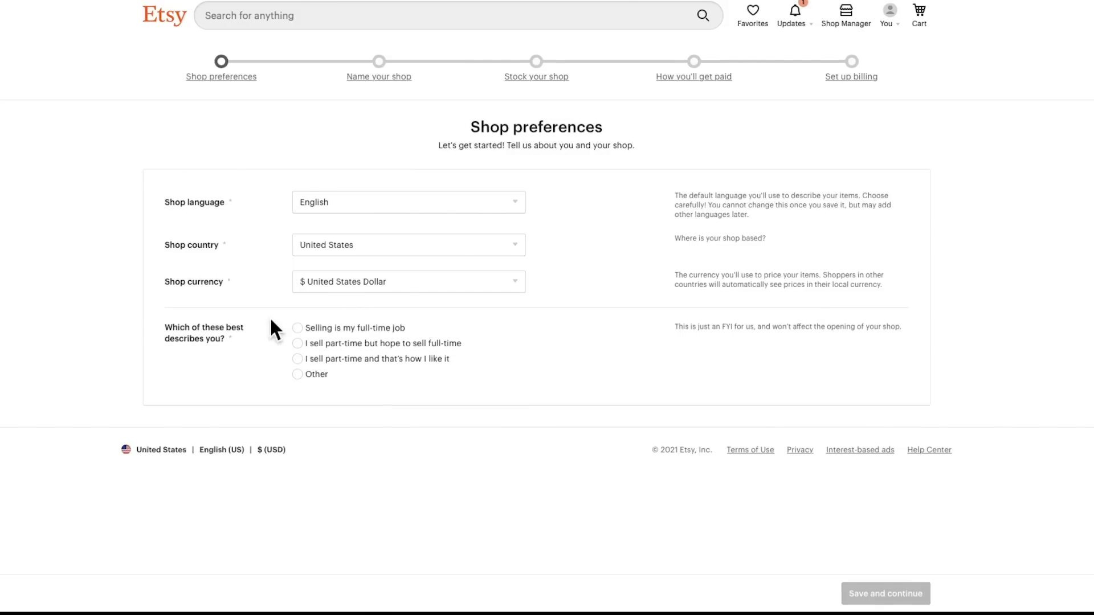
Set the seller description to "I sell part-time but hope to sell full-time" and save the shop preferences.
click(297, 343)
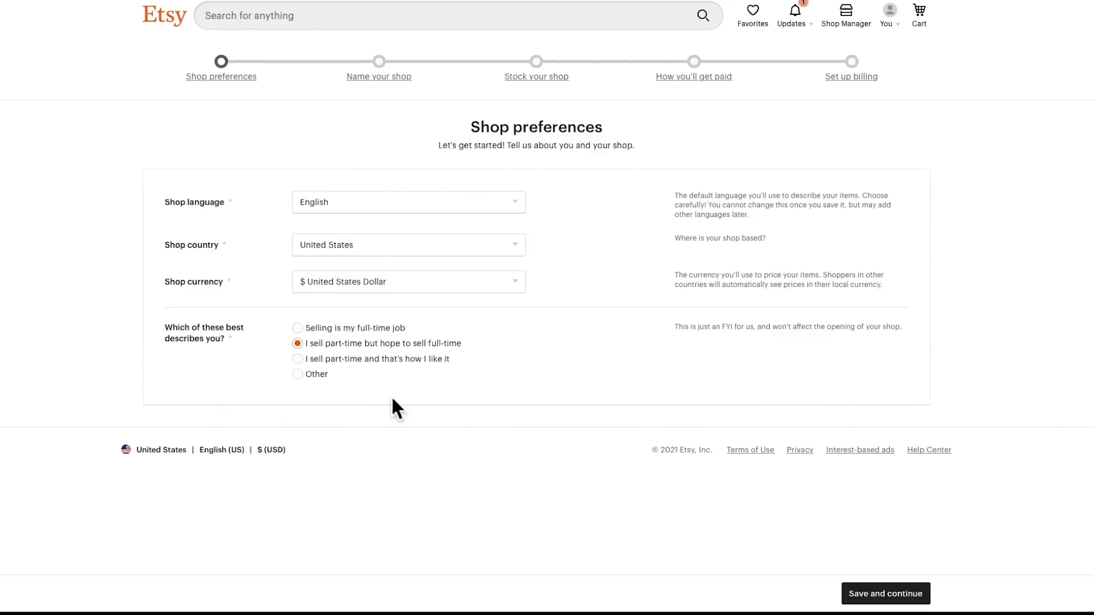
click(868, 598)
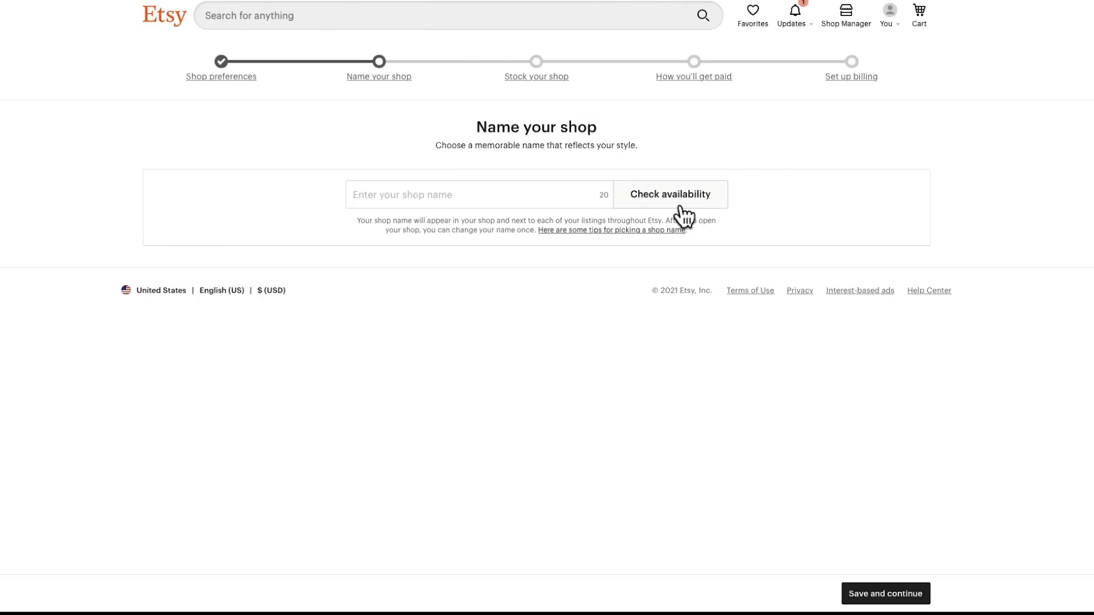
Enter HWSSHOP as the shop name and check its availability.
click(365, 195)
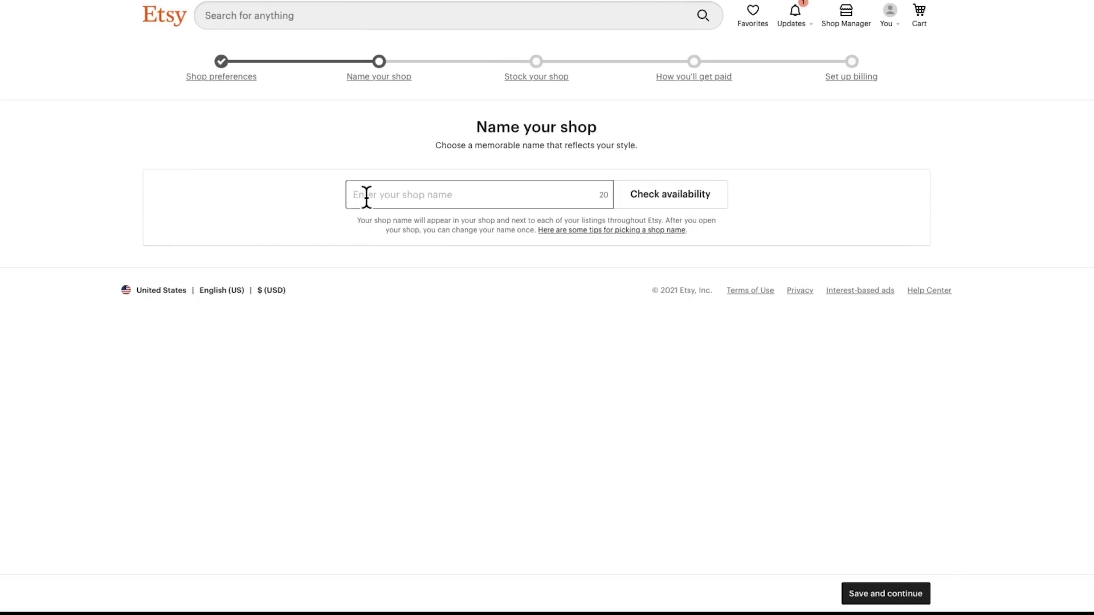
text(HVSSHOP)
click(646, 197)
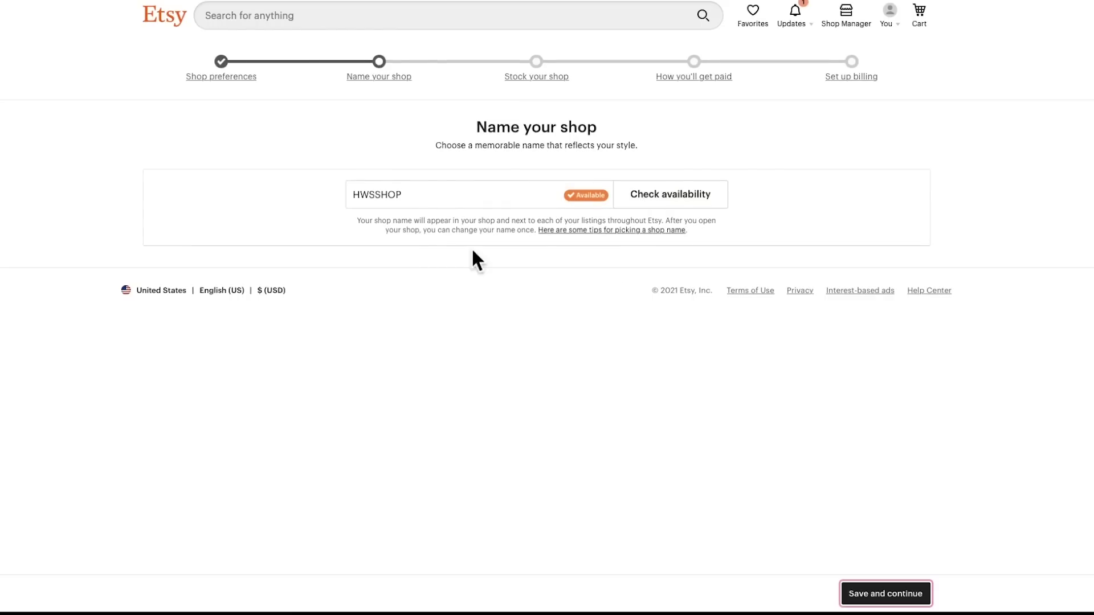
Change the shop name to HWS SHIRT SHOP and check its availability.
click(520, 201)
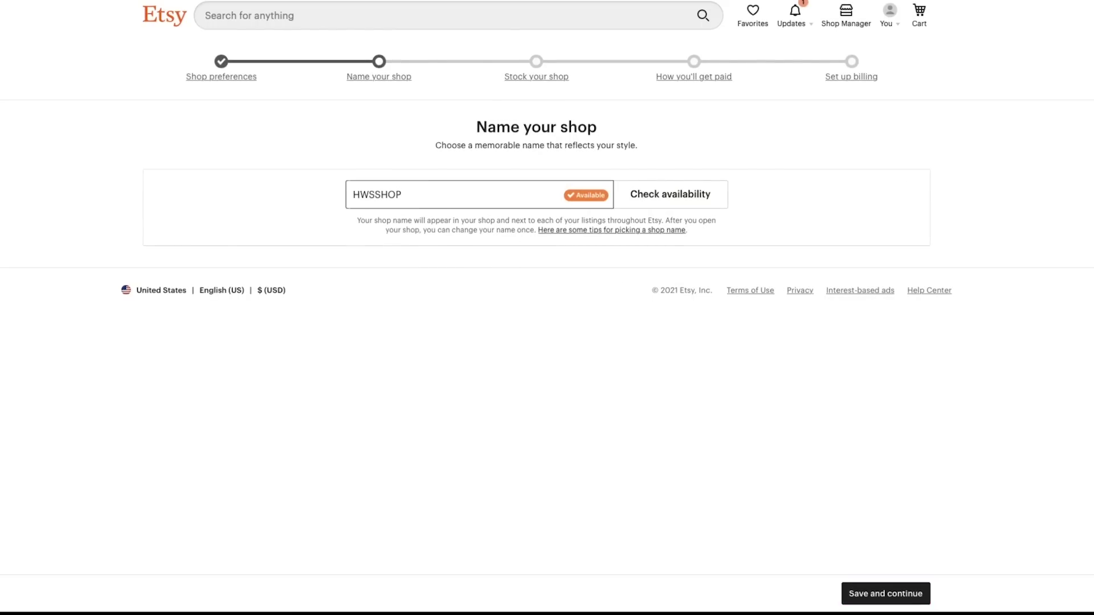
text(SHIRT)
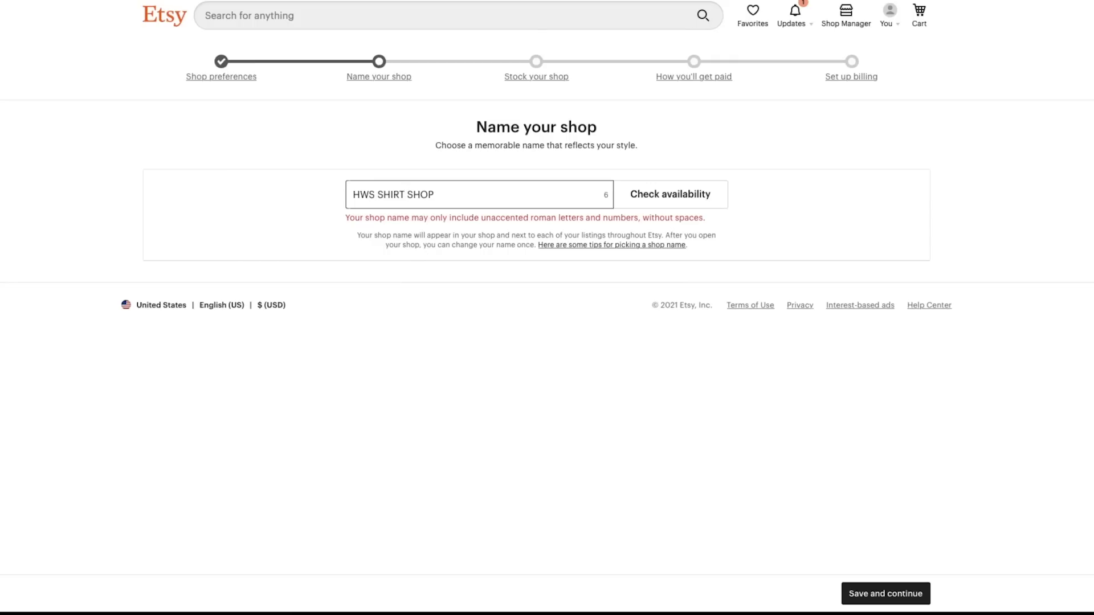
click(663, 196)
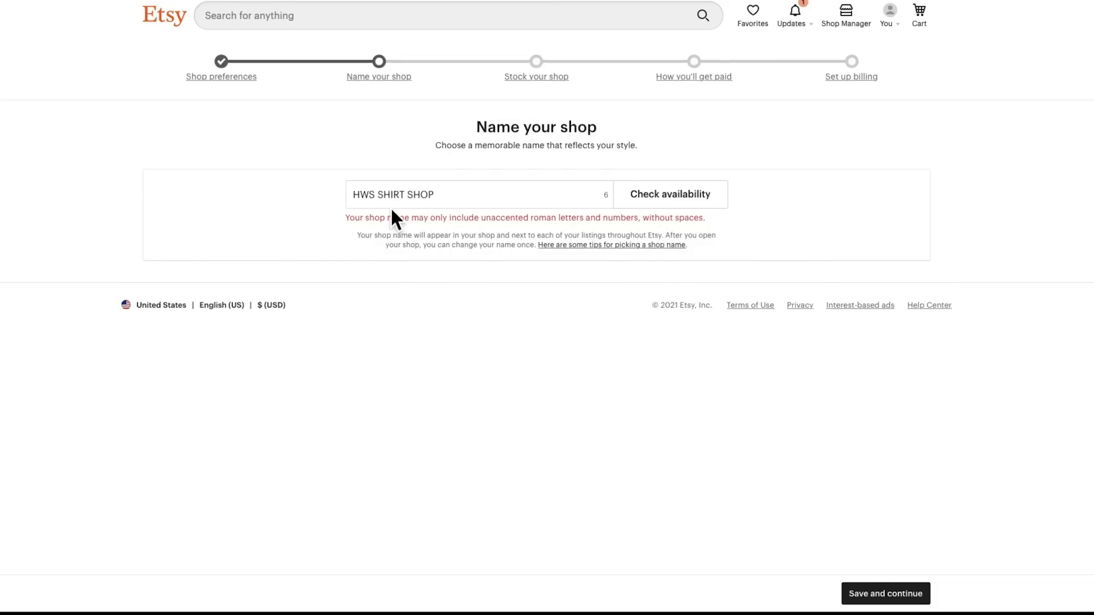
Remove the spaces so the shop name reads HWSSHIRTSHOP, check its availability and save it.
click(378, 195)
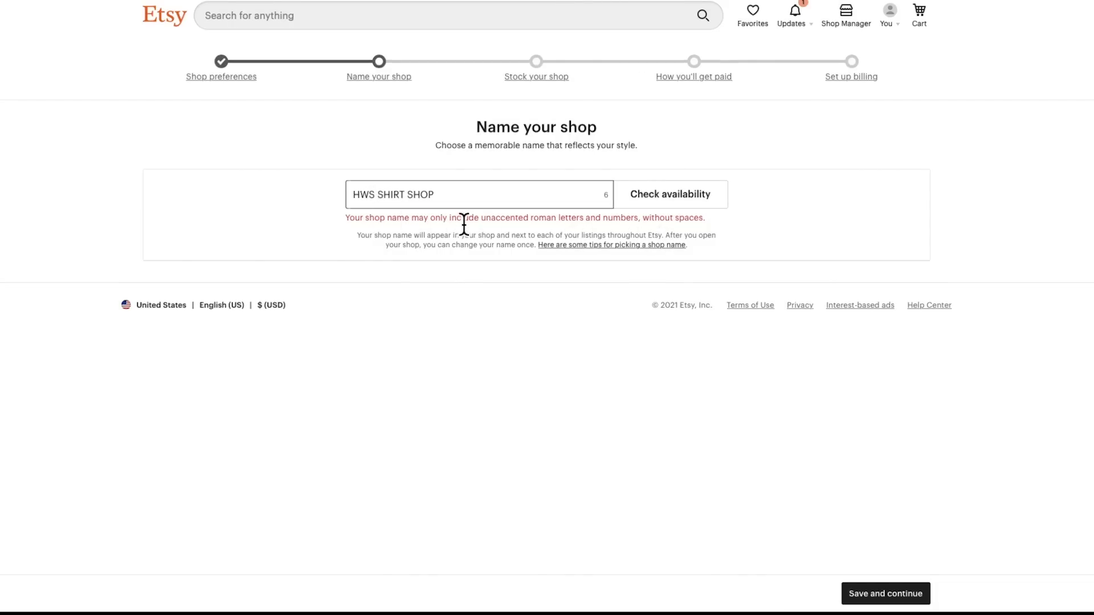
key(BackSpace)
click(406, 197)
key(BackSpace)
click(666, 197)
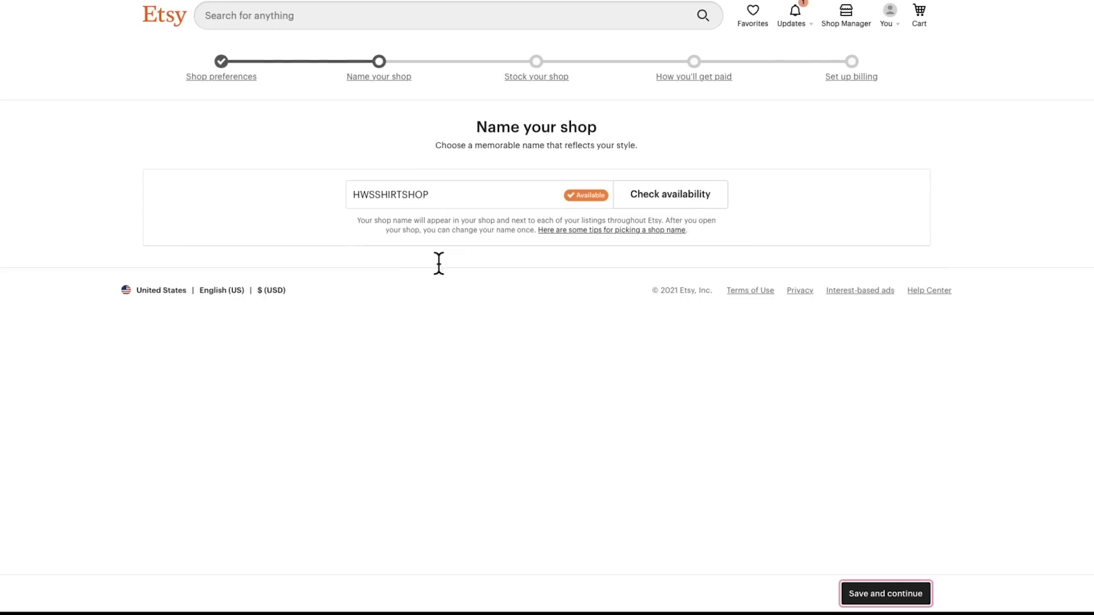
click(883, 598)
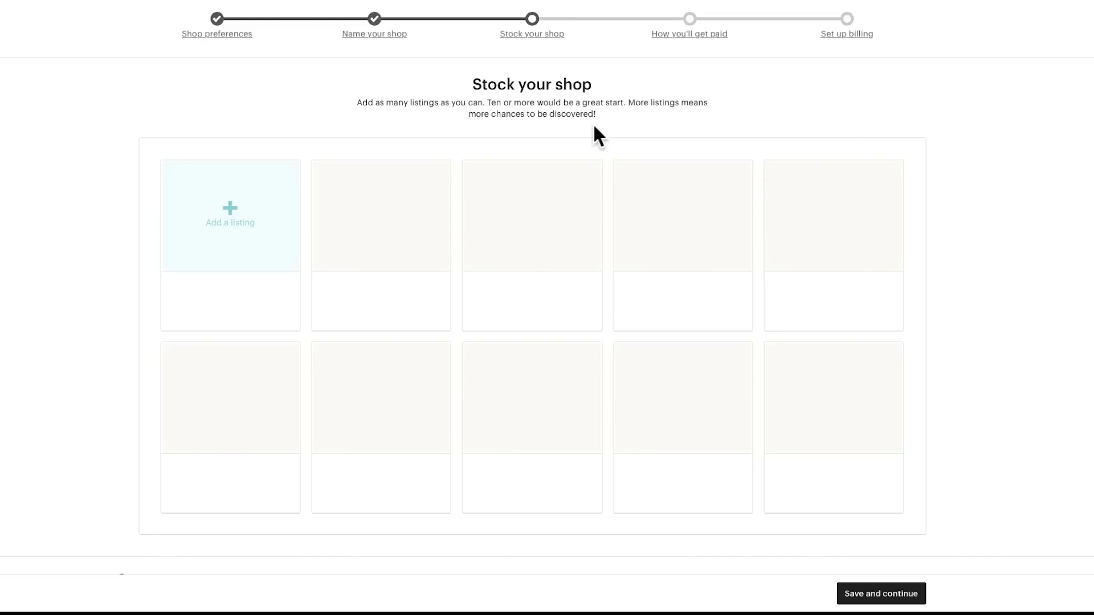
Add a new listing and upload Black Shirt test.jpg from Downloads as its primary photo.
click(225, 231)
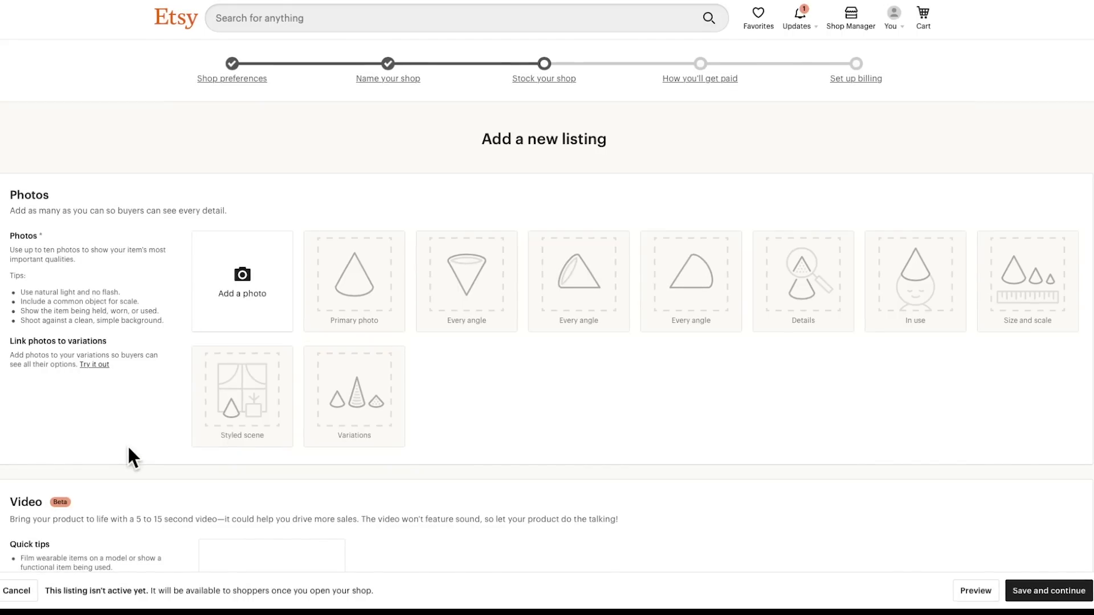
click(242, 279)
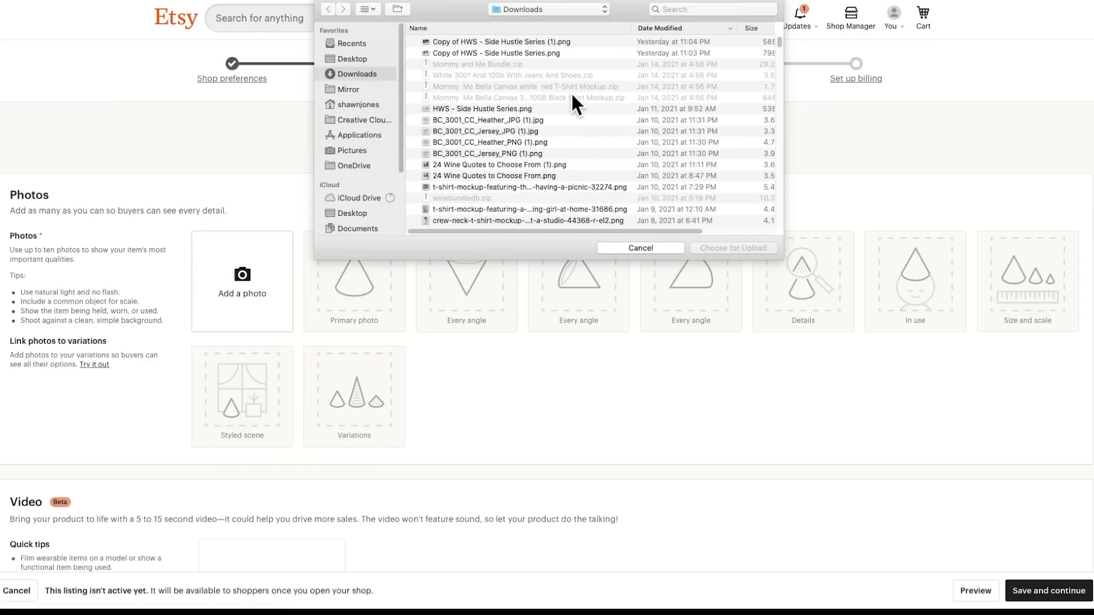
scroll(571, 95, down, 3)
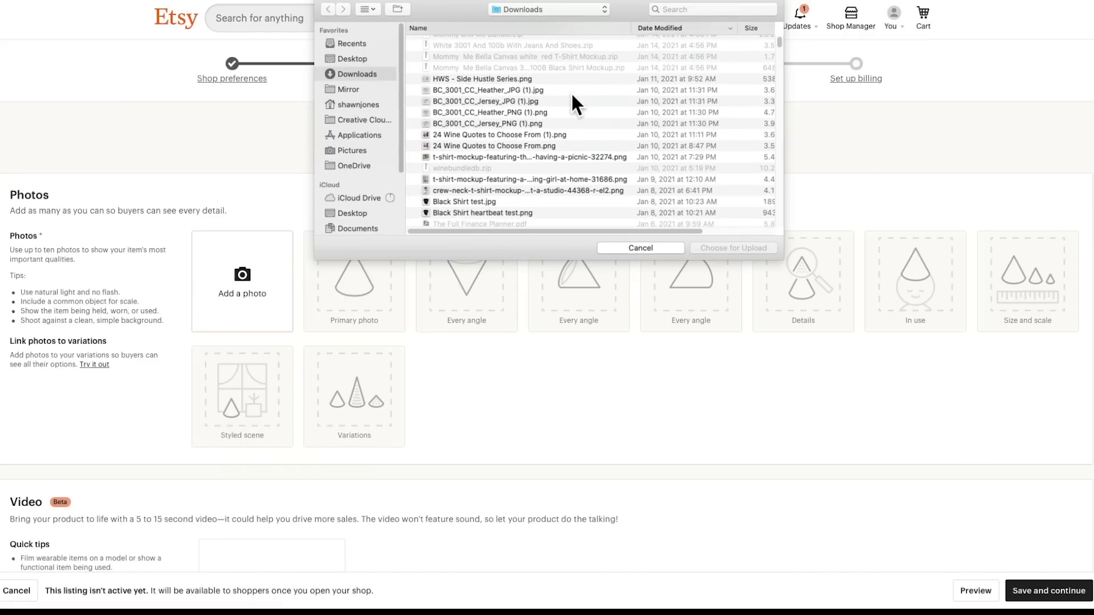
click(456, 201)
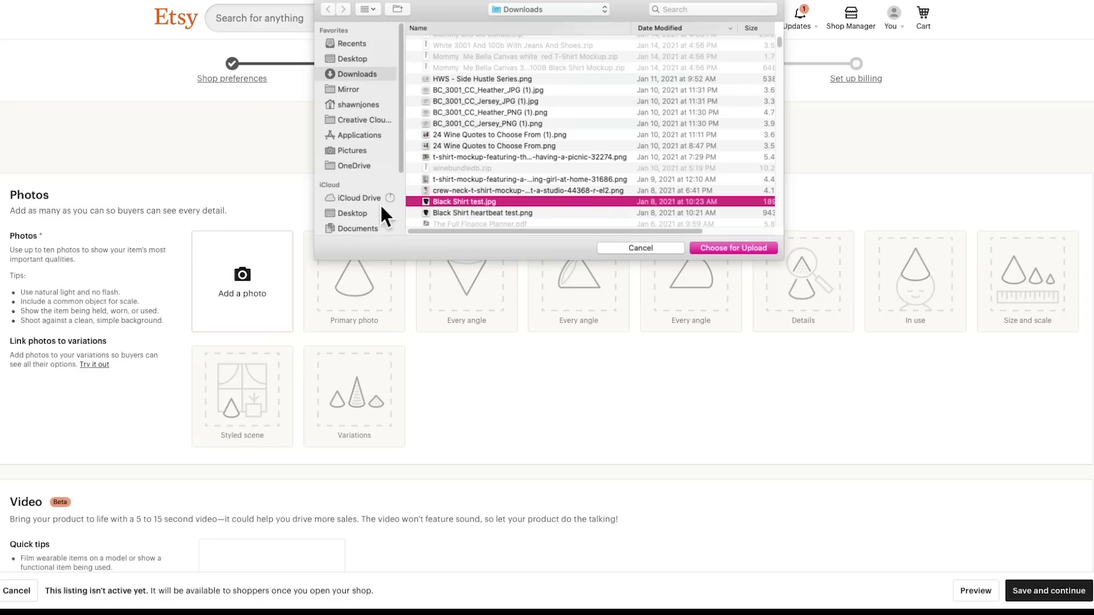
click(714, 249)
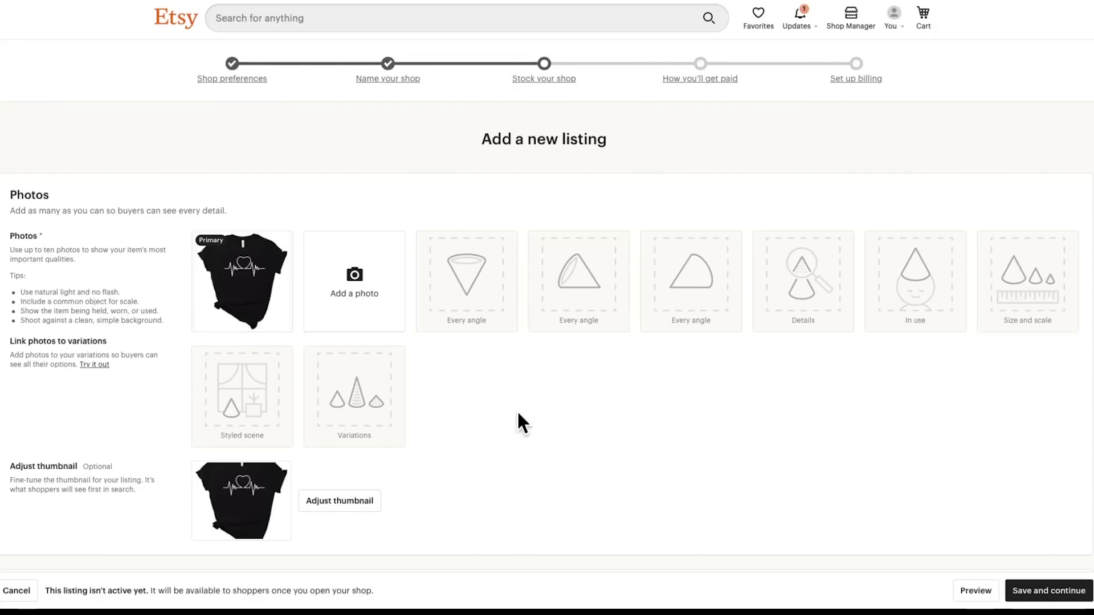
Adjust the listing thumbnail so the shirt's neckline shows, enlarge it slightly, centre the heartbeat design and save.
scroll(517, 420, down, 1)
scroll(518, 398, down, 1)
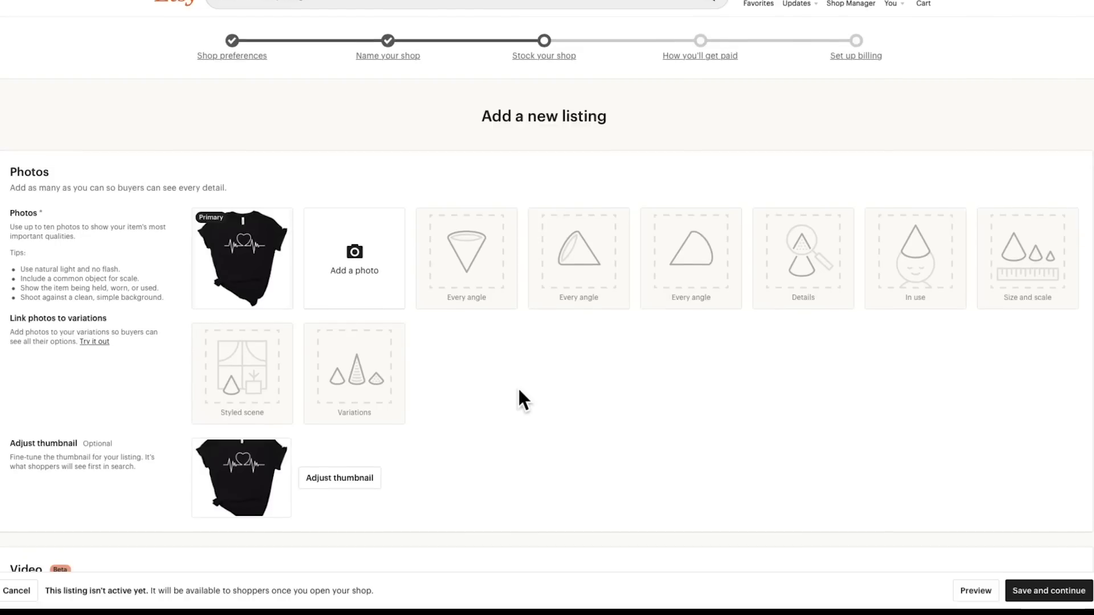
scroll(519, 391, down, 1)
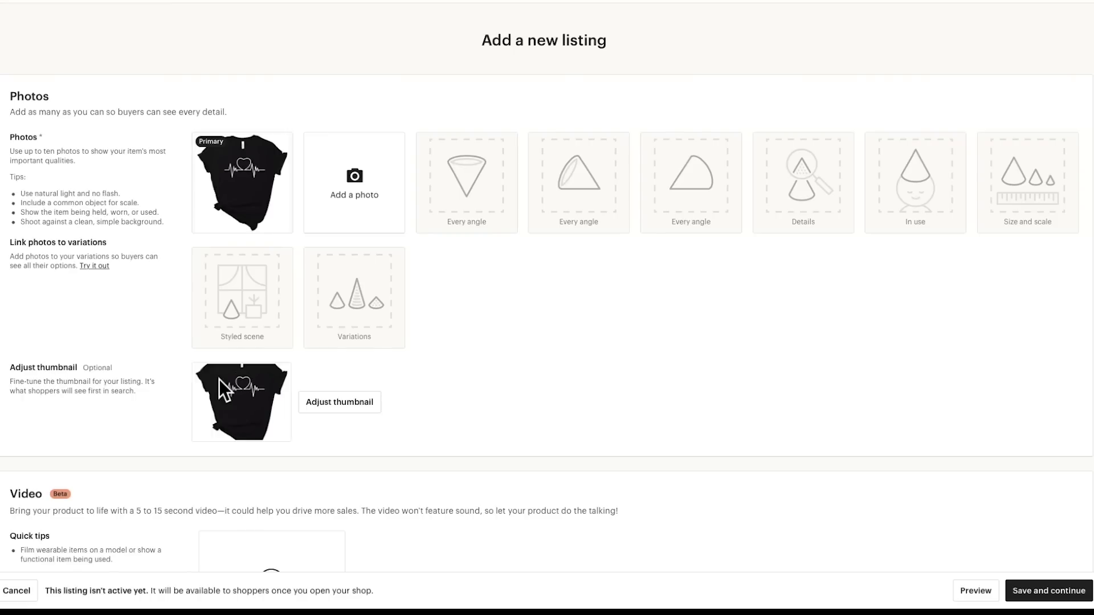
click(344, 403)
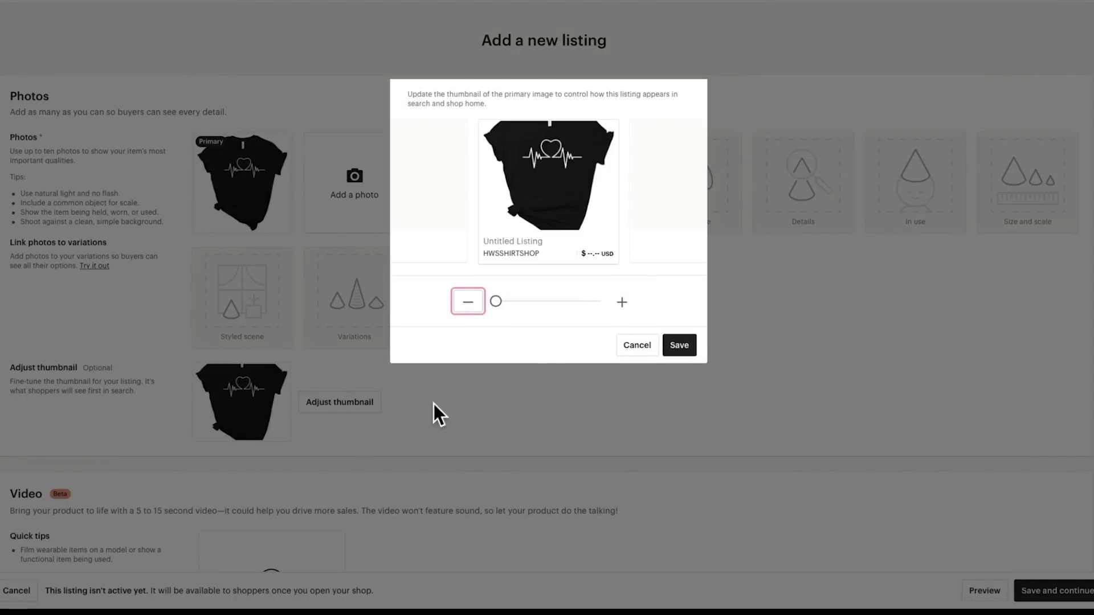
click(557, 173)
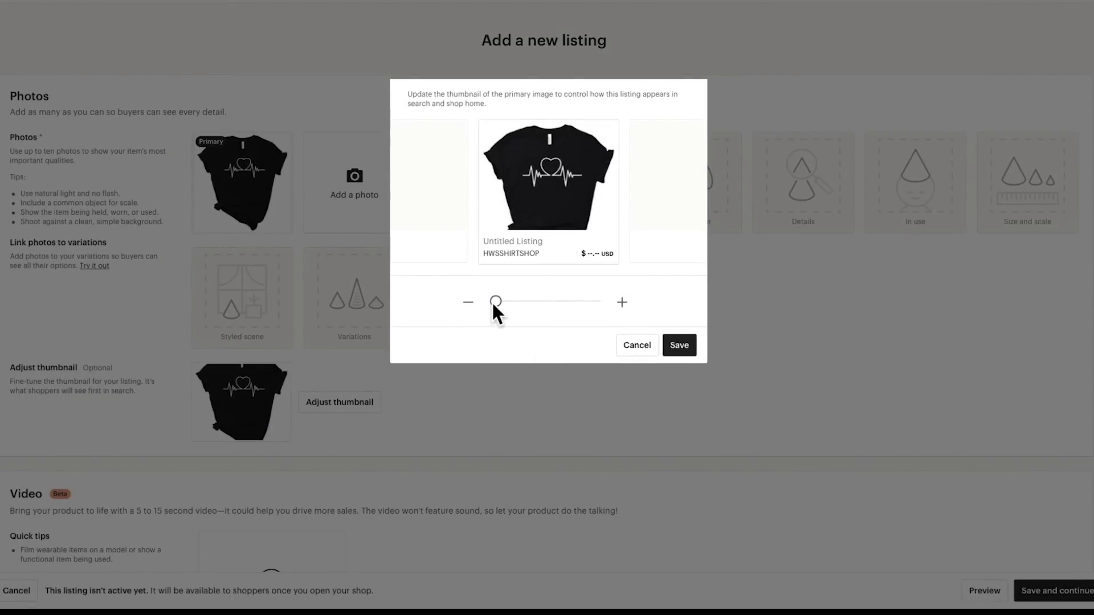
drag(495, 300, 503, 301)
drag(555, 171, 550, 171)
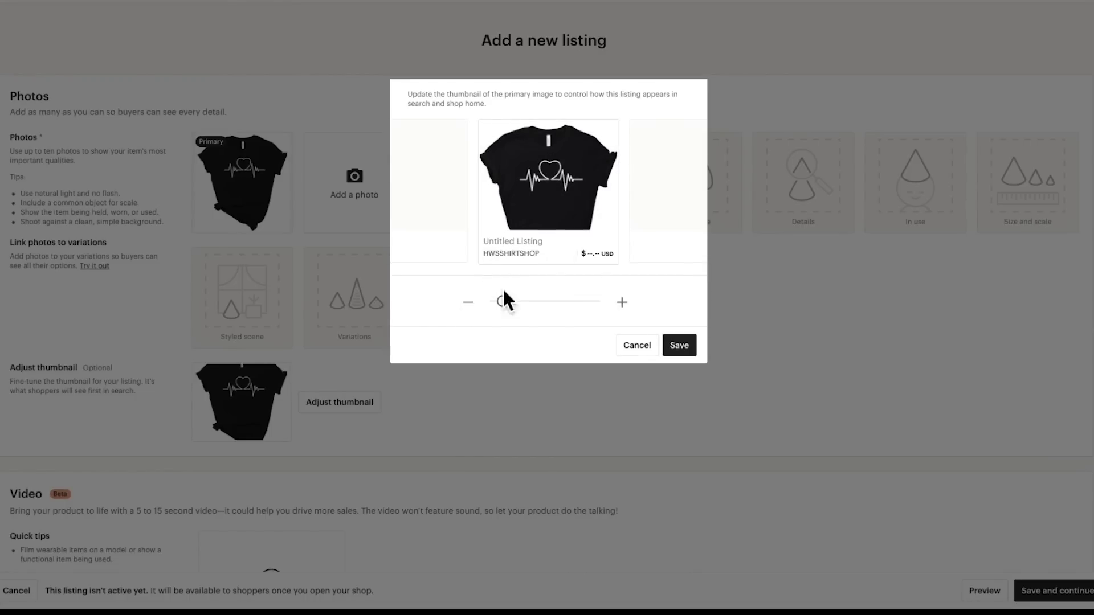
click(679, 346)
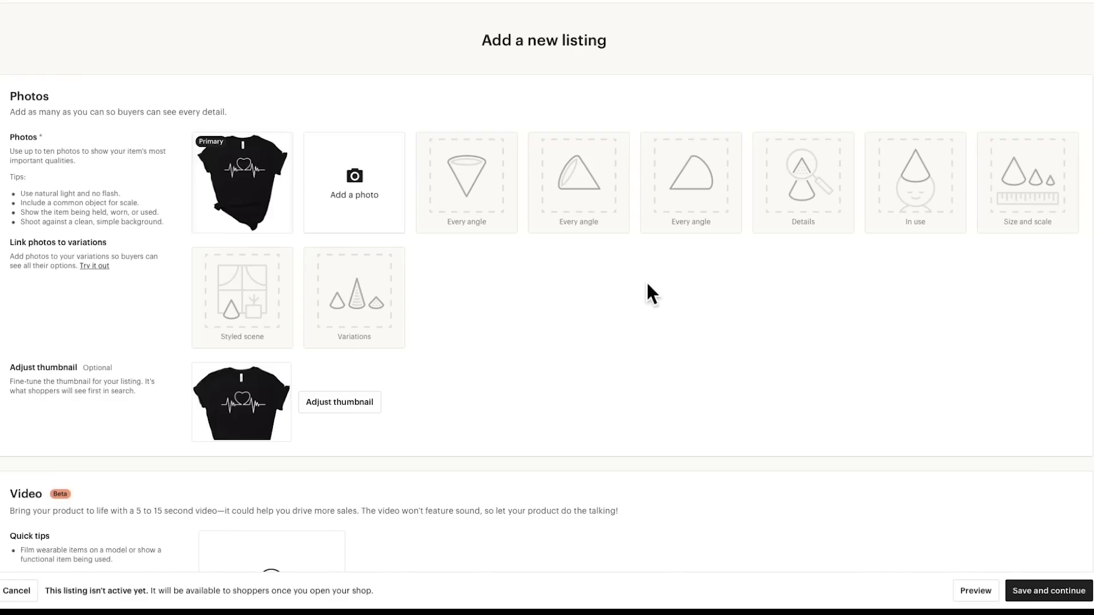
Enter "Heat Beat Shirt | Valentines Day Shirt | Valentines Day" in the listing title.
scroll(610, 279, down, 3)
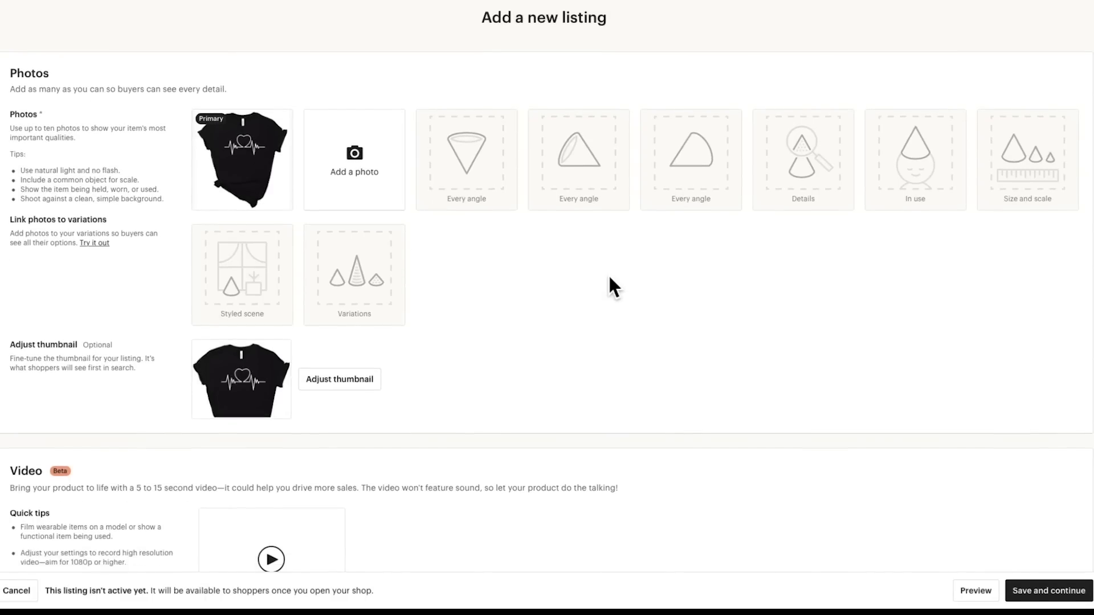
scroll(609, 279, down, 3)
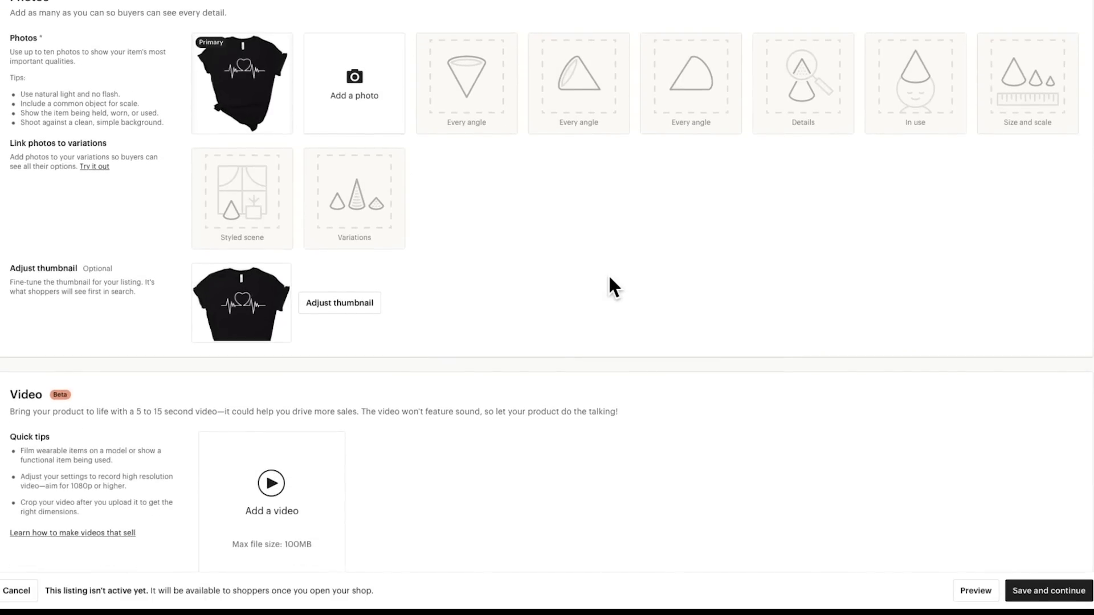
scroll(609, 277, down, 4)
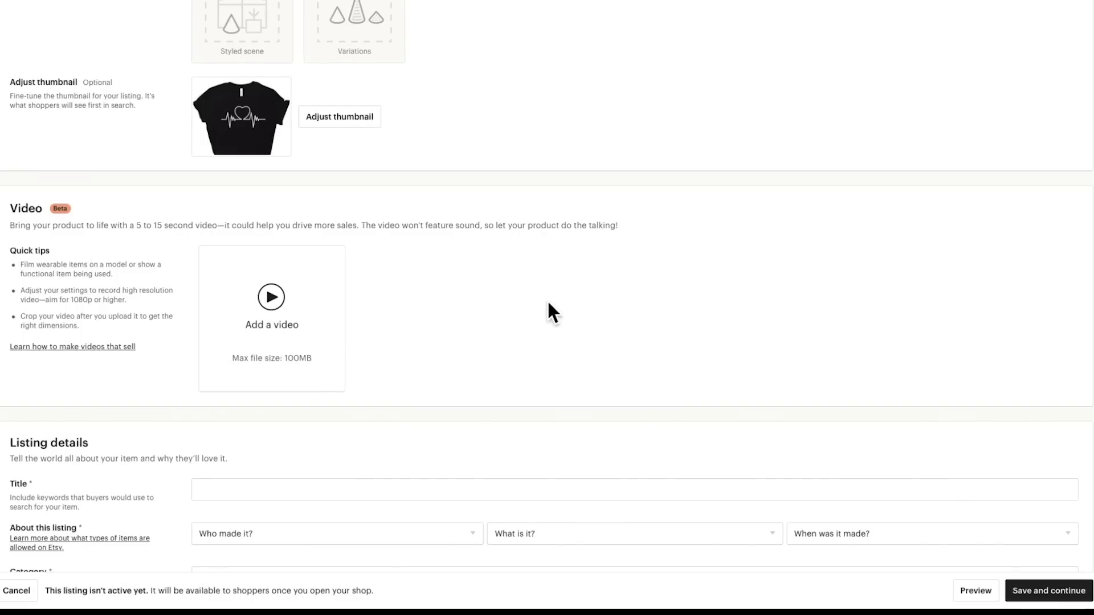
scroll(547, 301, down, 2)
scroll(547, 301, down, 3)
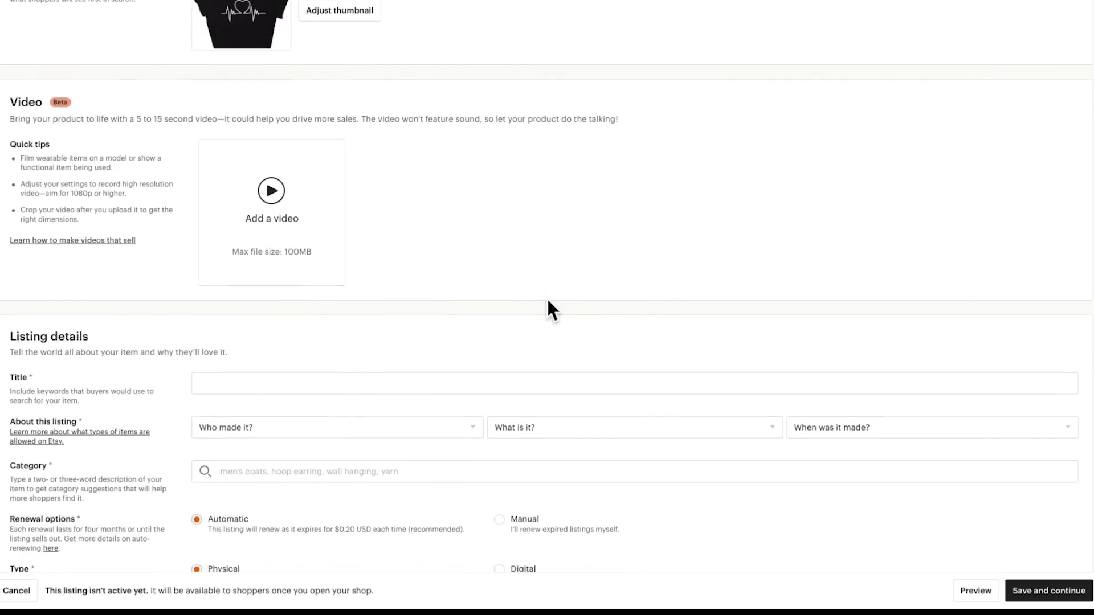
scroll(546, 301, down, 1)
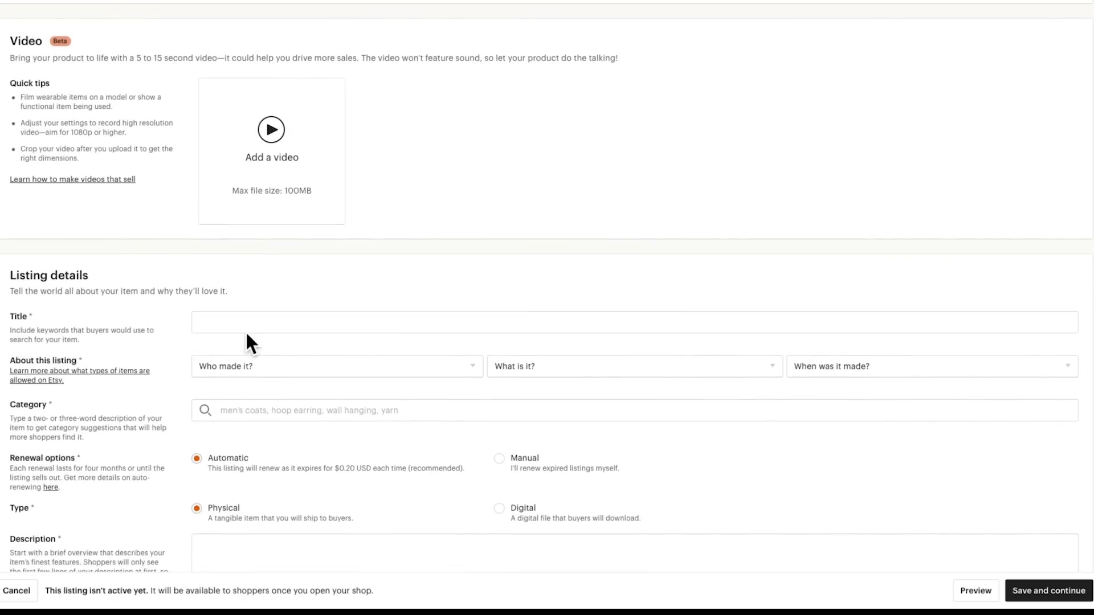
click(224, 323)
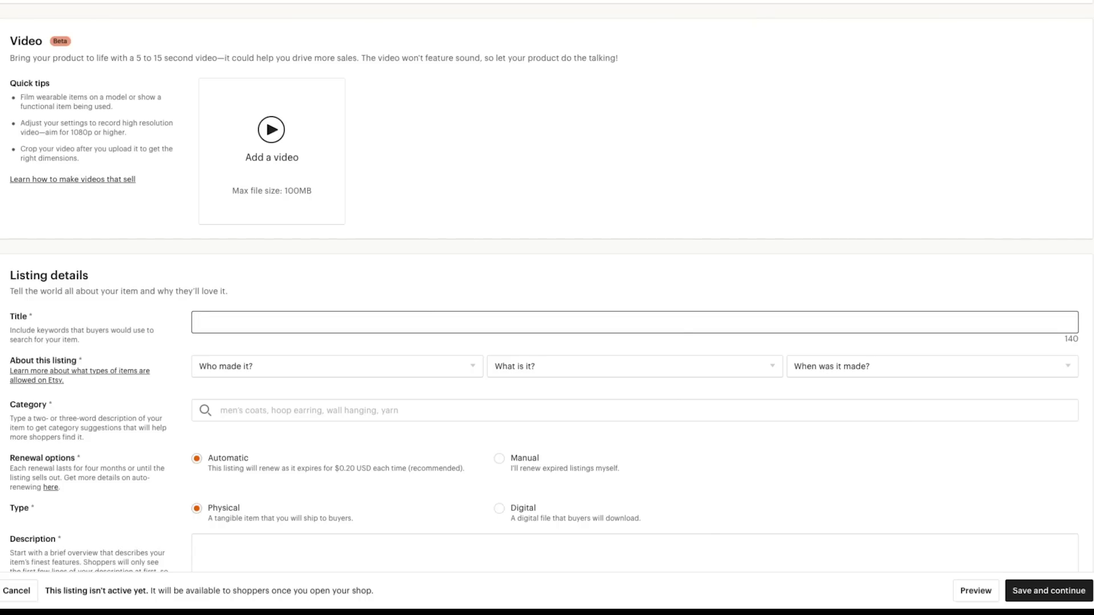
text(HAND)
key(BackSpace)
key(BackSpace)
key(BackSpace)
text(eart Beat Shirt |)
text(Valentine)
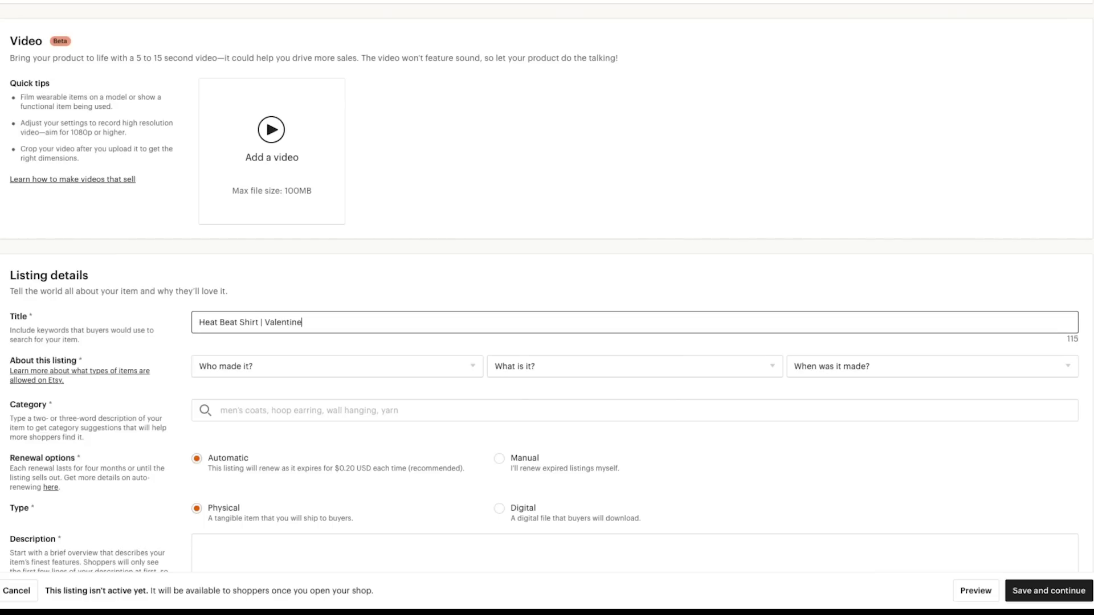
text(s Day Shr)
key(BackSpace)
text(irt | Valentines Day )
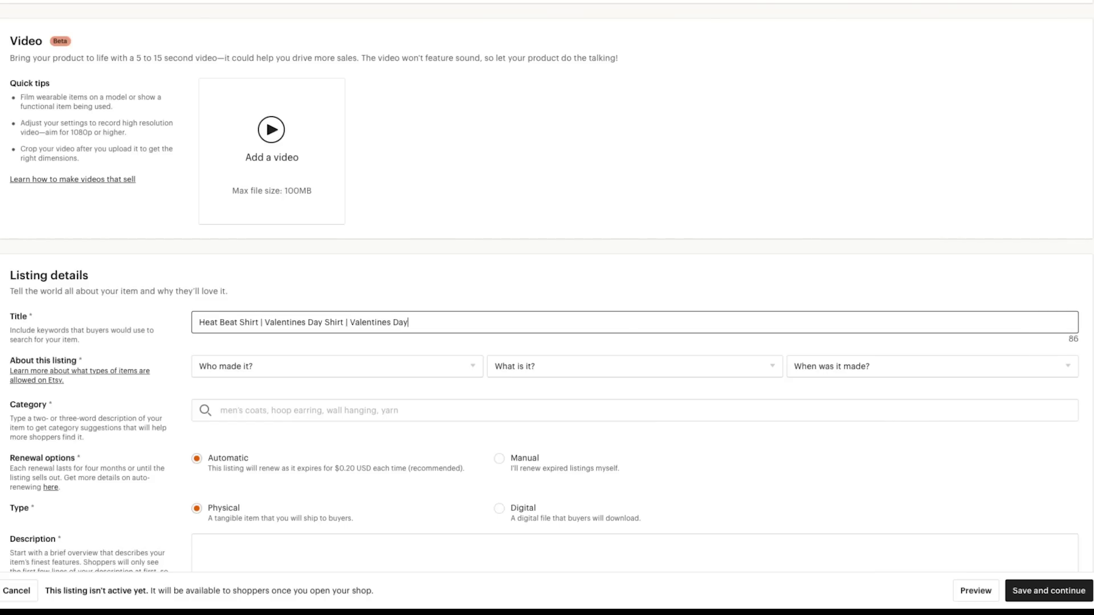
Extend the listing title with "Gift | Womens Valentines Day Shirt | Gift Ideas".
text(Gift | Wome)
key(BackSpace)
key(BackSpace)
text(mens)
key(BackSpace)
key(BackSpace)
key(BackSpace)
key(BackSpace)
key(BackSpace)
key(BackSpace)
text(omens Valentines Day Shirt |)
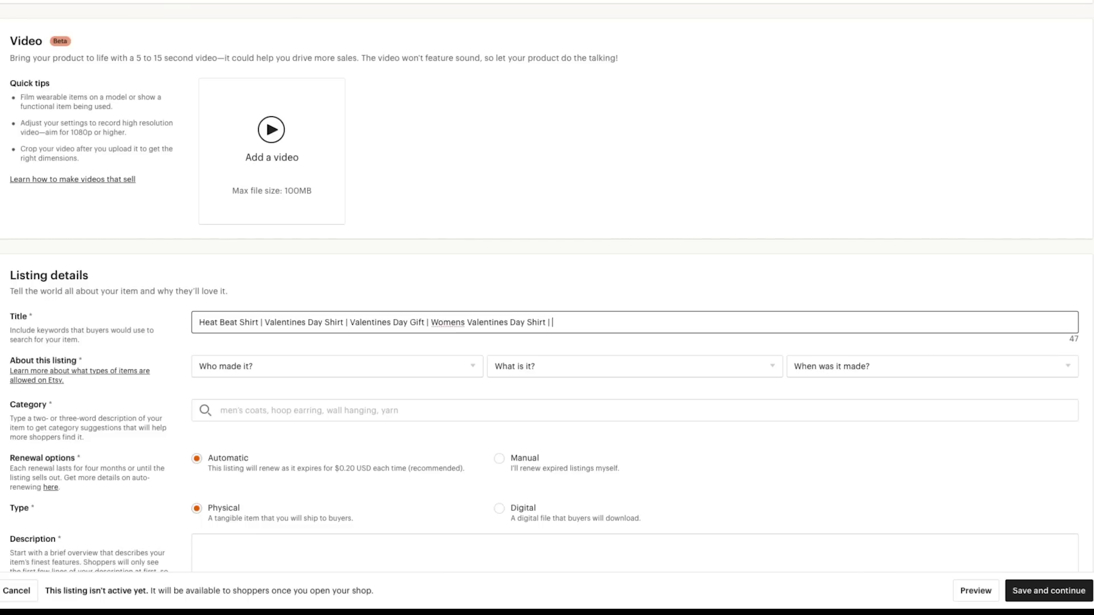
text(Gift Ideas)
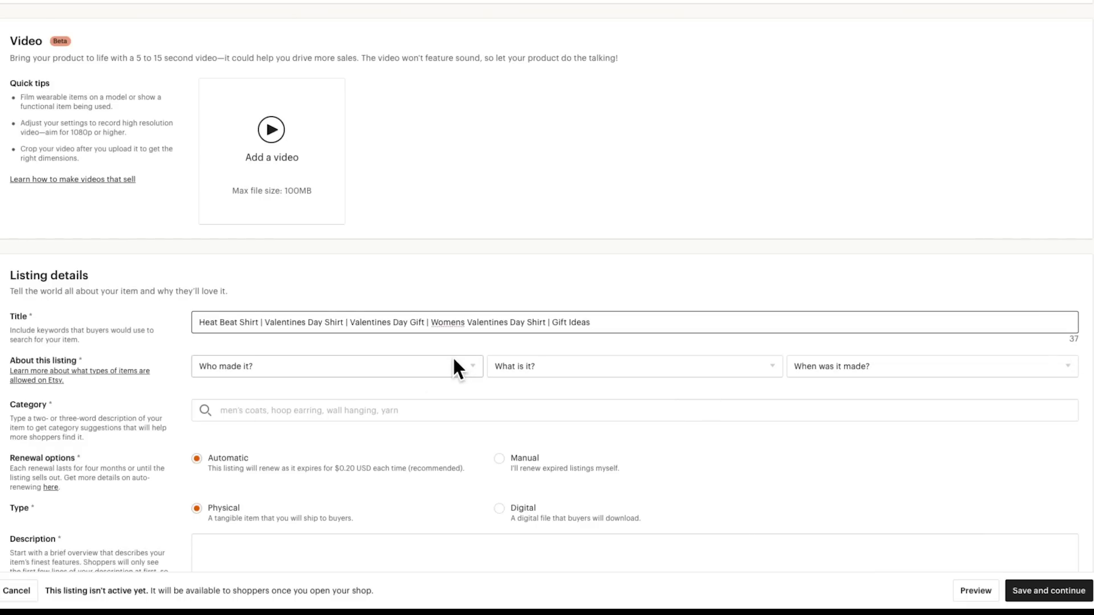
scroll(600, 333, down, 1)
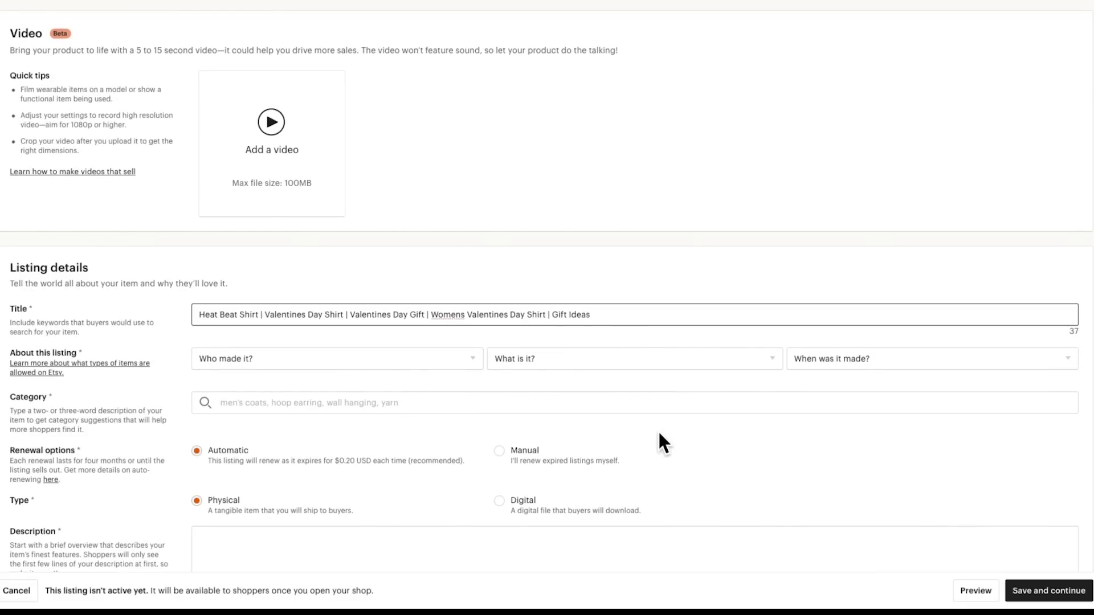
Fill in the listing's maker as "I did", its kind as "A finished product" and its production date as "Made To Order".
scroll(659, 434, down, 2)
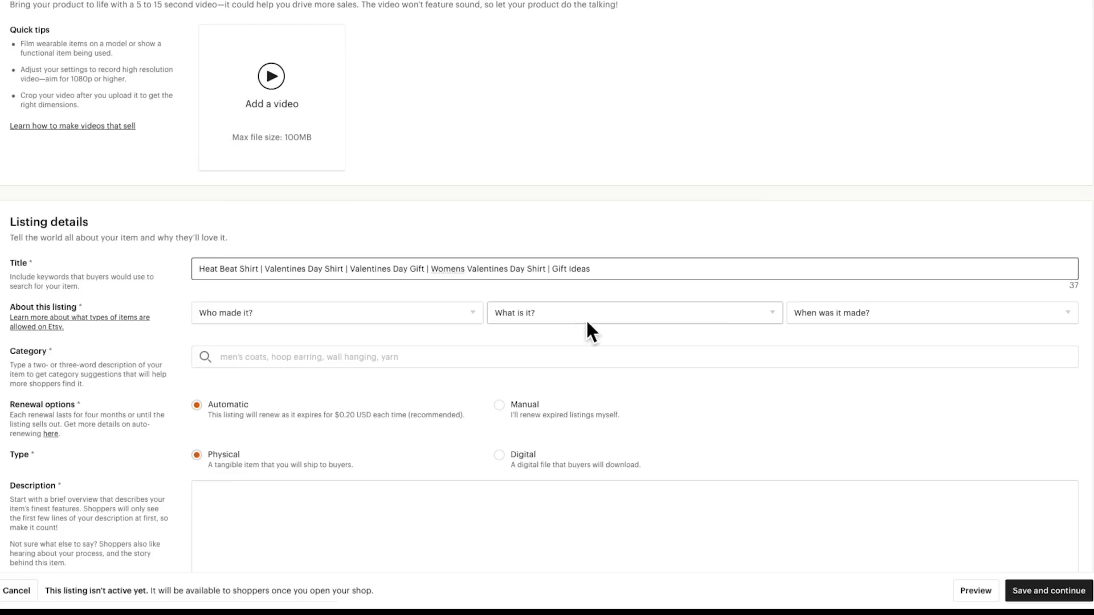
click(473, 312)
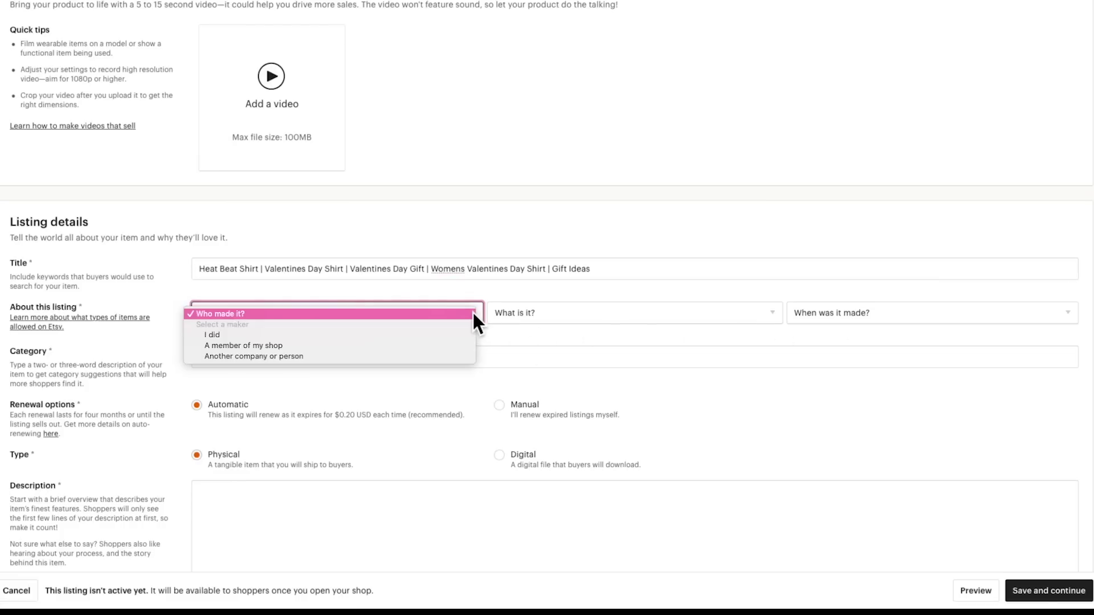
click(210, 334)
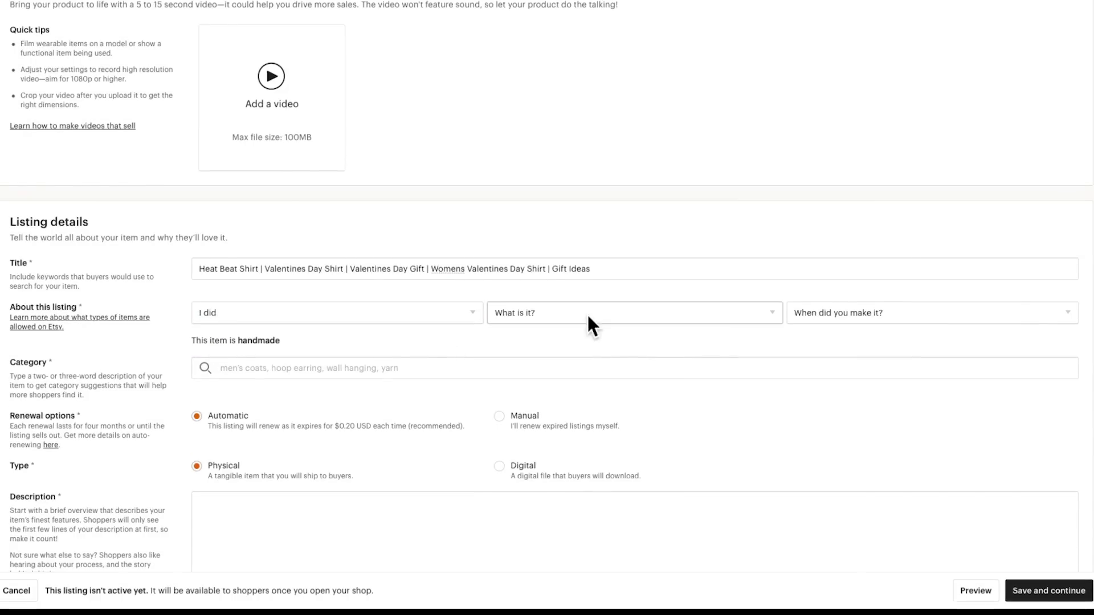
click(769, 315)
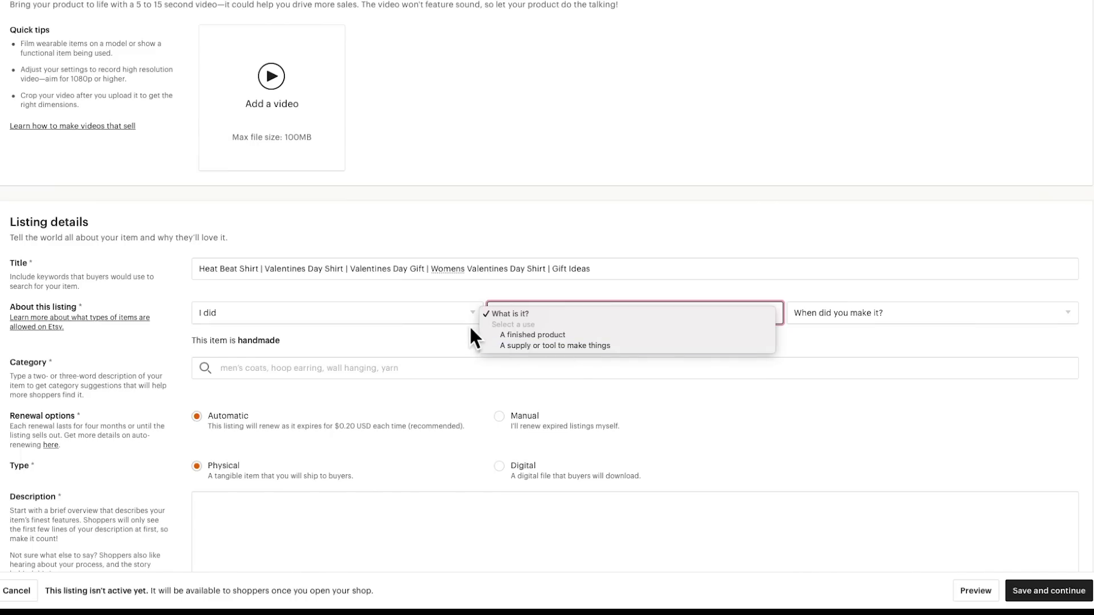
click(504, 334)
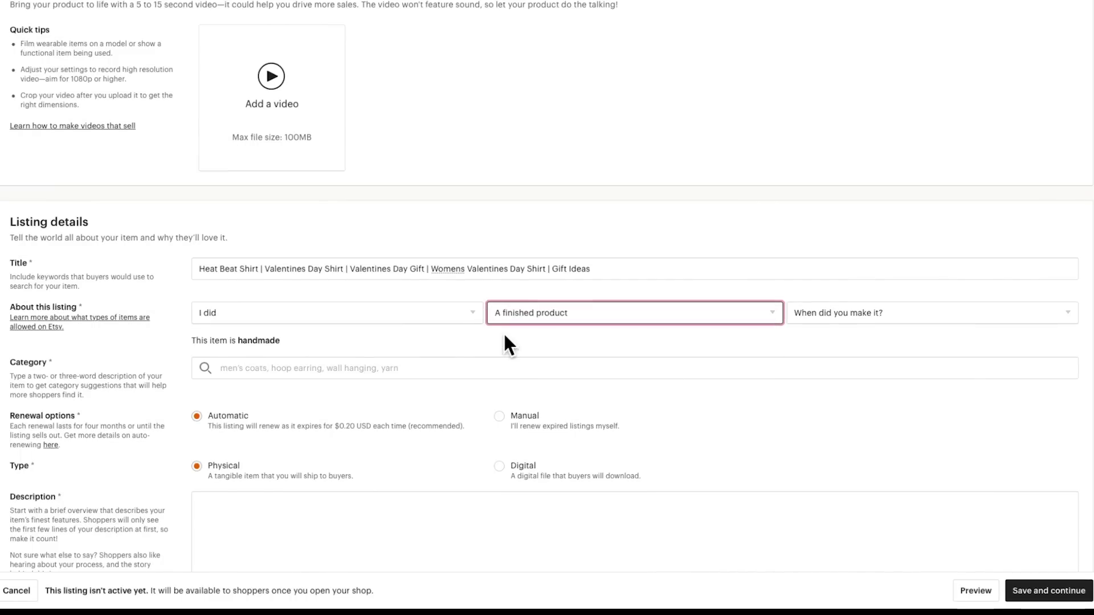
click(1071, 312)
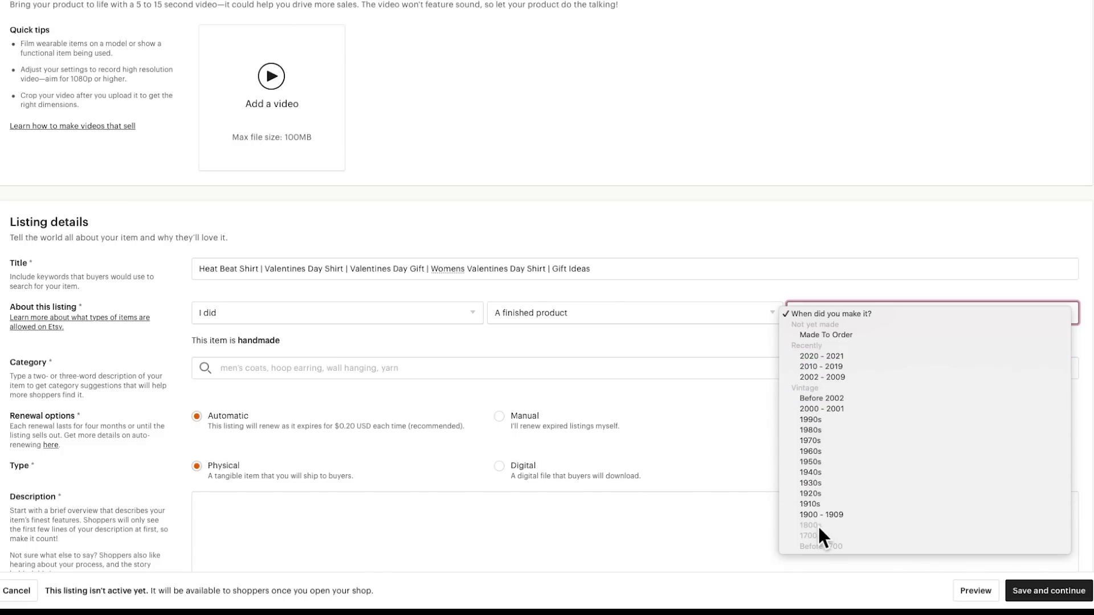
click(842, 334)
Search the listing categories for "custom tshirts" and set the category to T-shirts.
scroll(383, 344, down, 1)
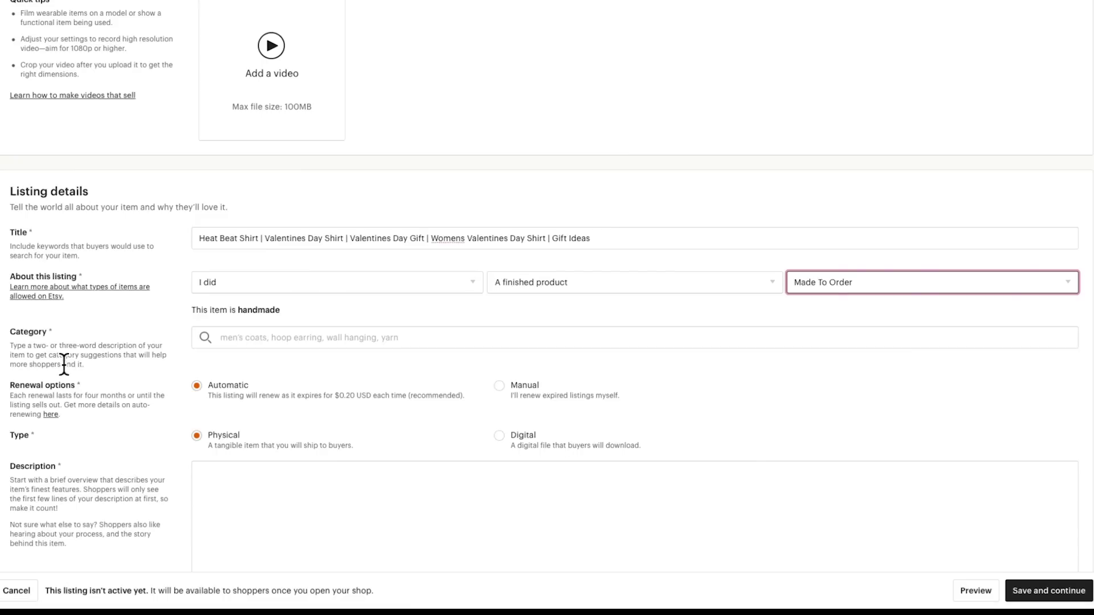
click(231, 341)
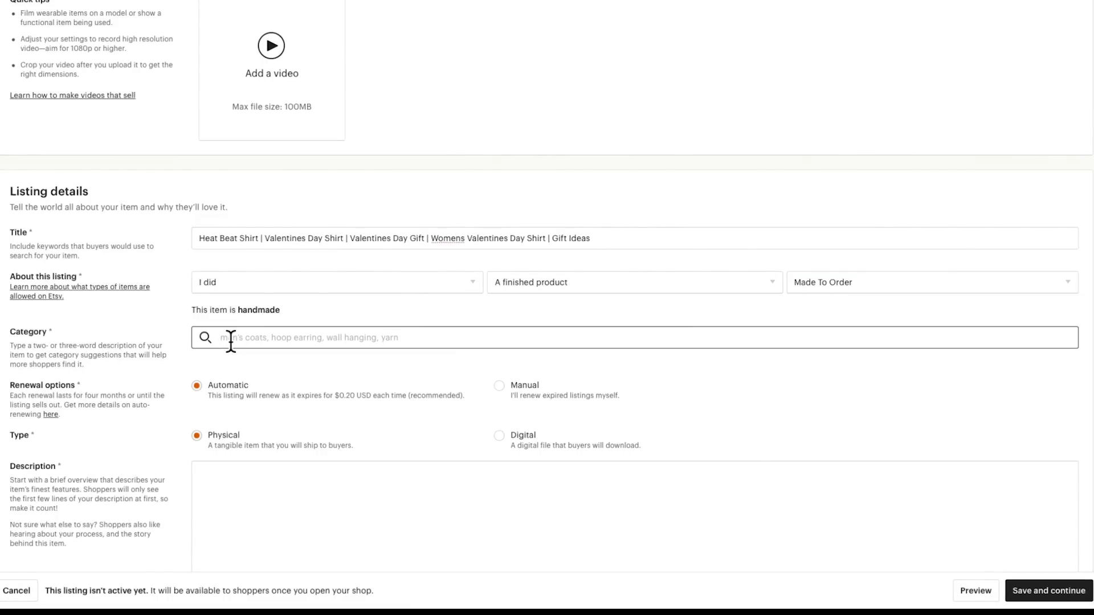
text(custom )
text(tshirts)
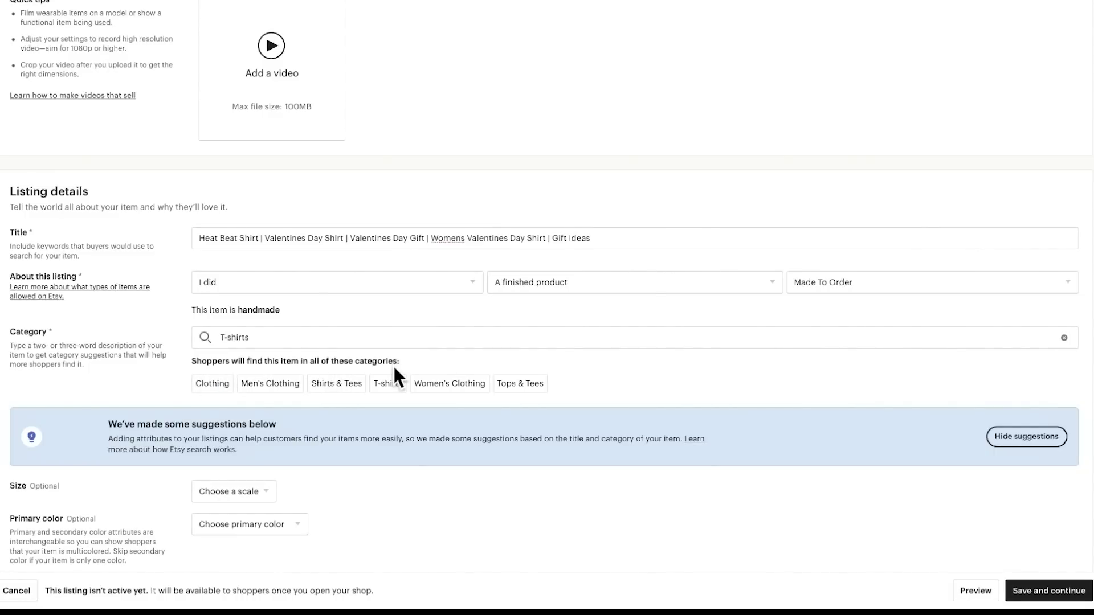
Review the category tags, the optional attributes and the available size scales, leaving the size scale unset.
scroll(441, 369, down, 1)
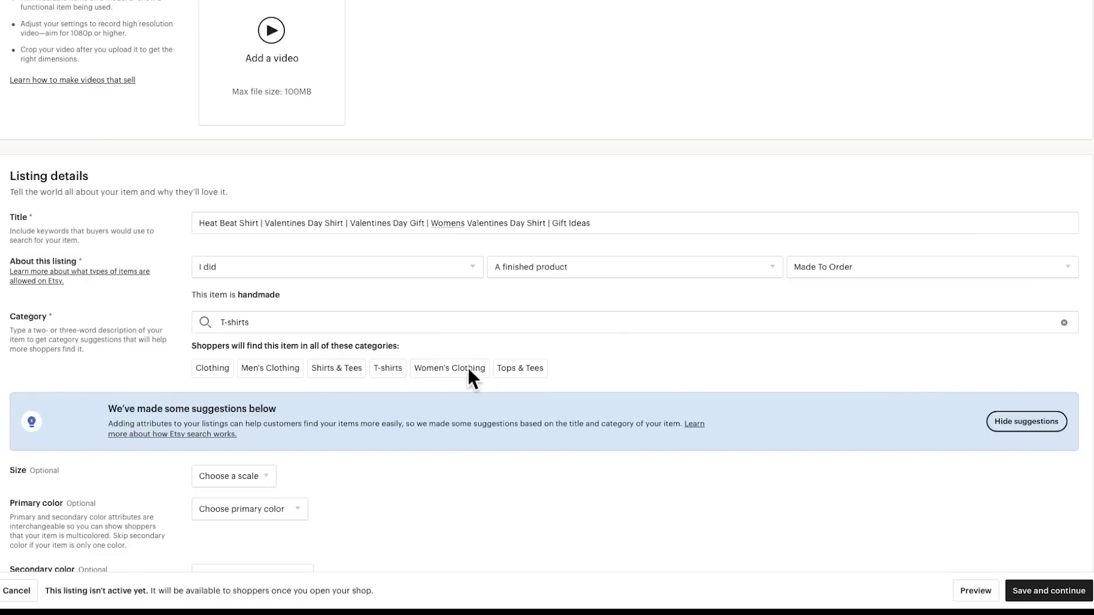
scroll(591, 445, down, 1)
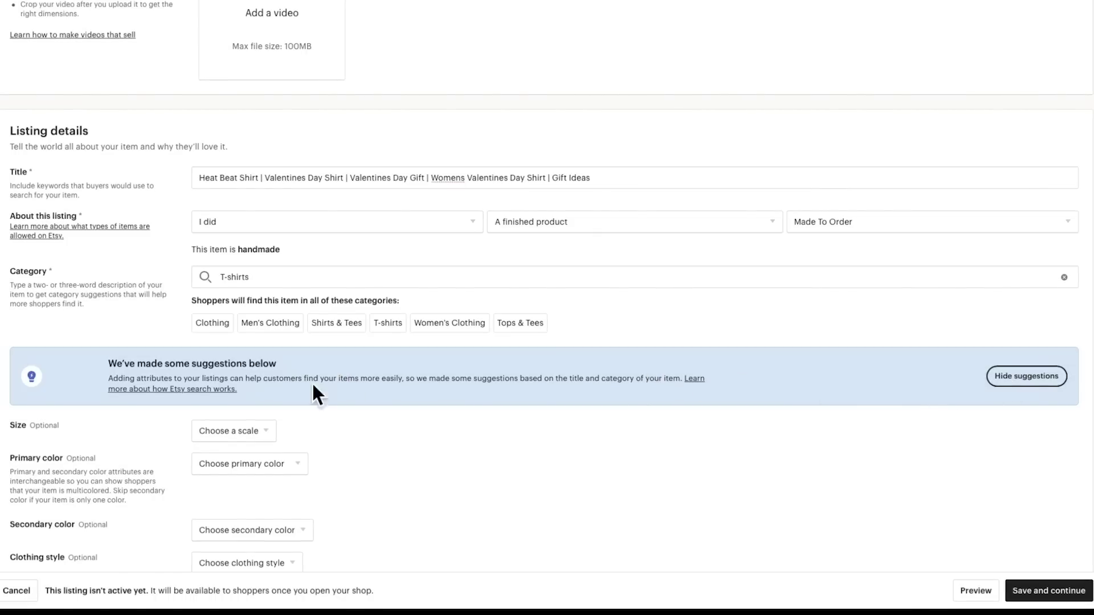
scroll(622, 399, down, 2)
scroll(623, 402, down, 3)
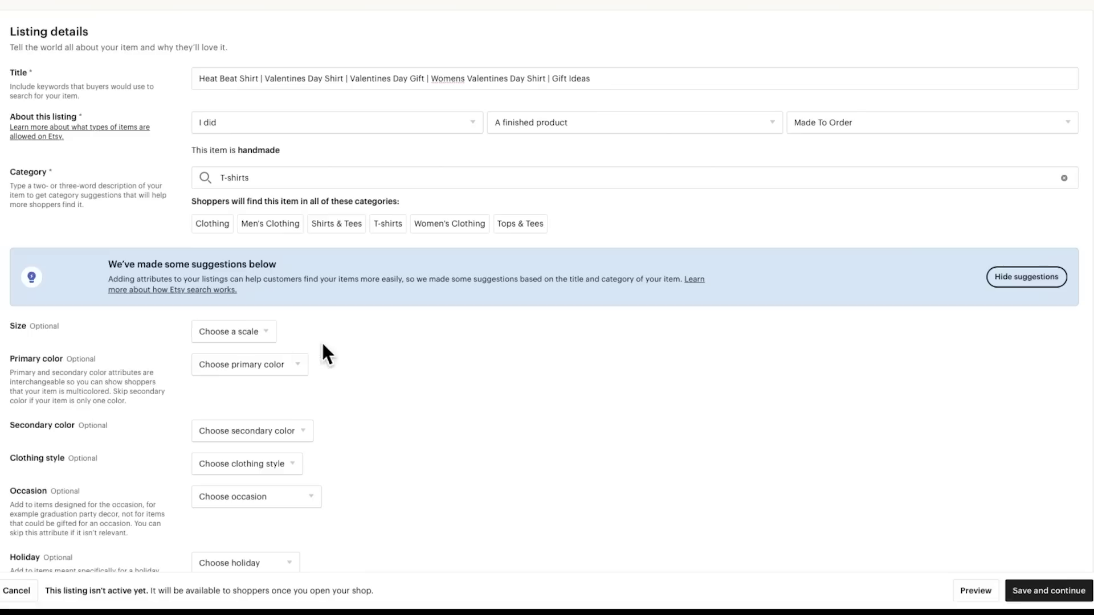
click(273, 332)
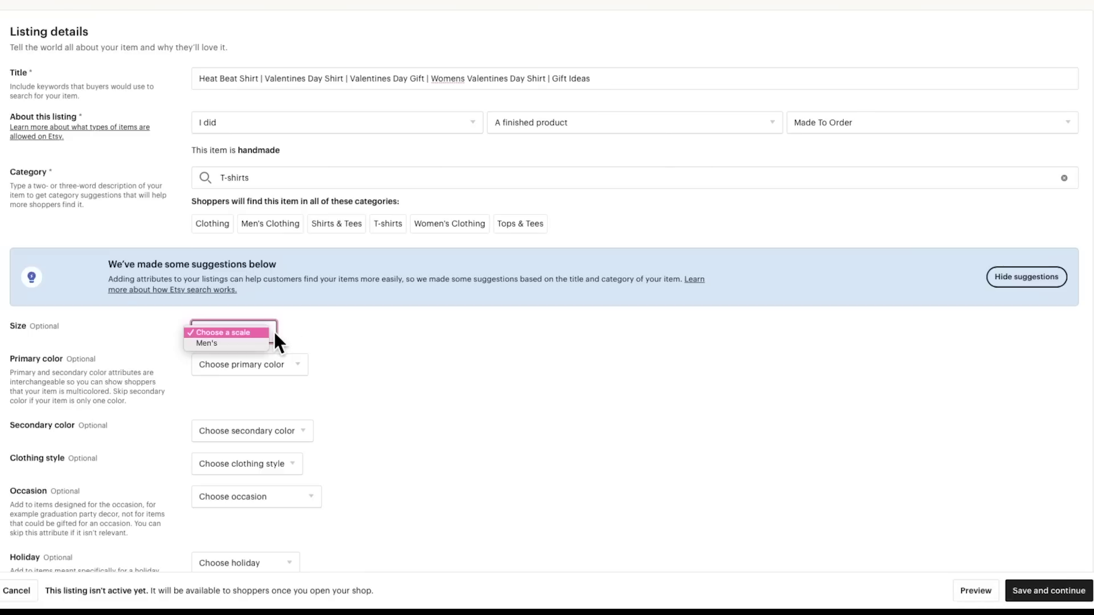
click(406, 335)
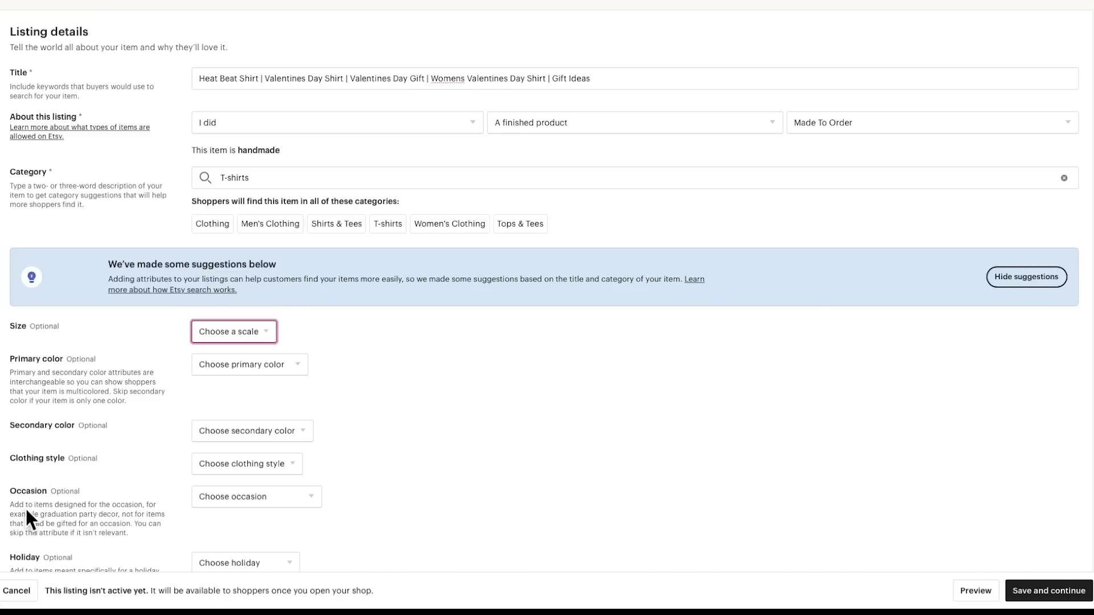
scroll(441, 453, down, 1)
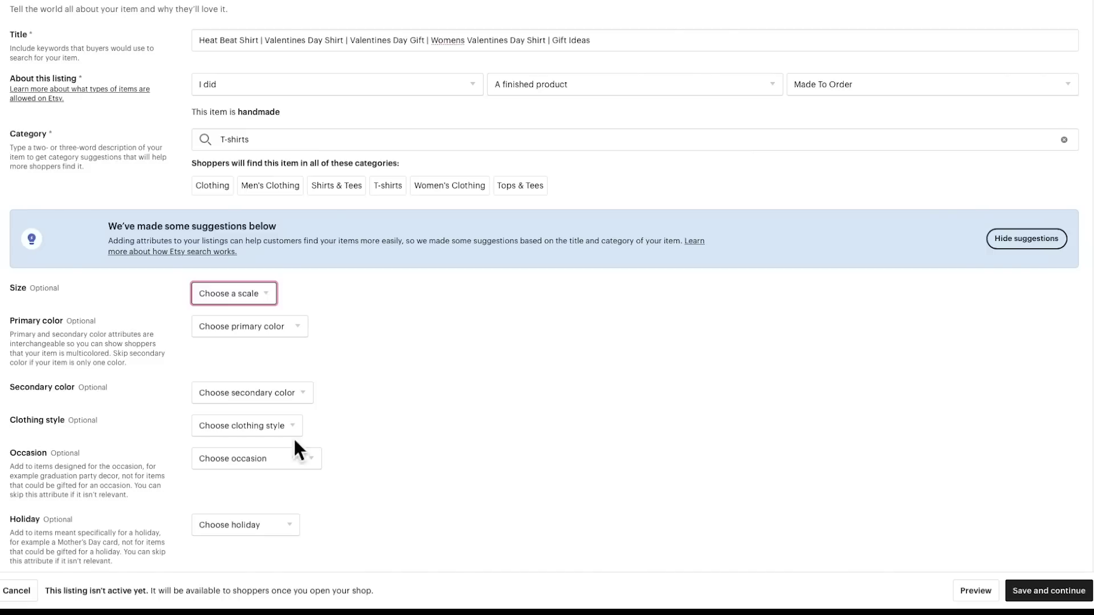
click(260, 293)
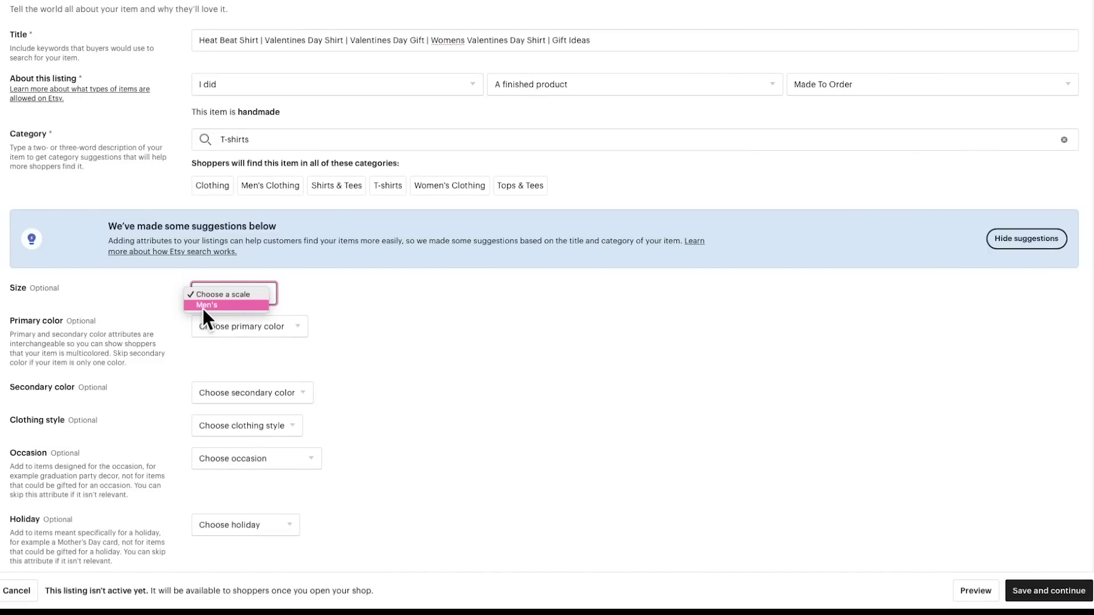
click(385, 310)
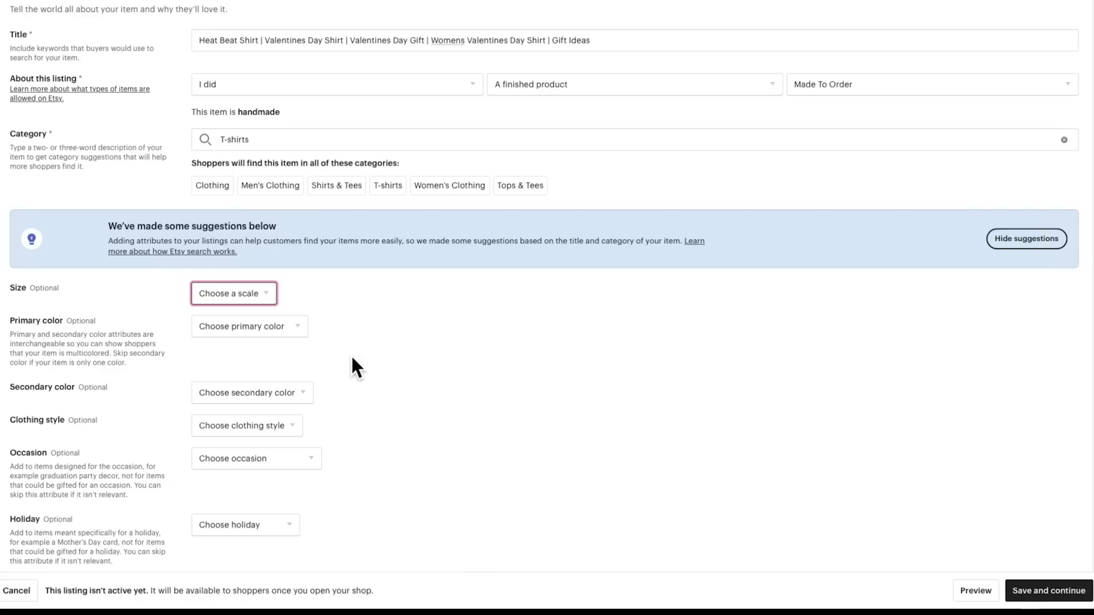
Set the shirt's primary color to Black and its secondary color to Red.
click(300, 326)
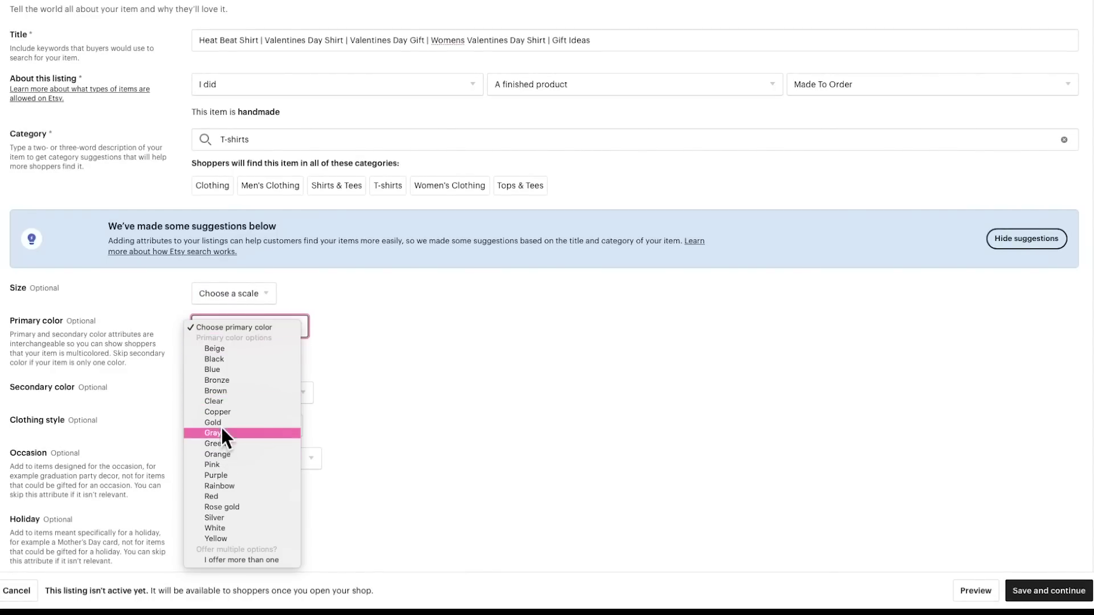
click(221, 359)
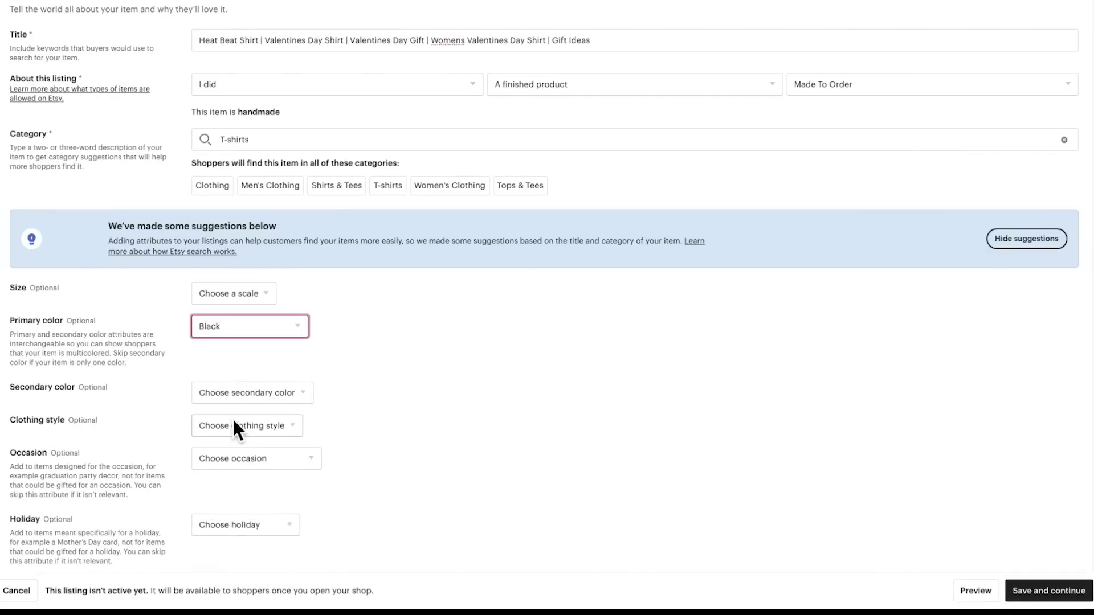
click(306, 399)
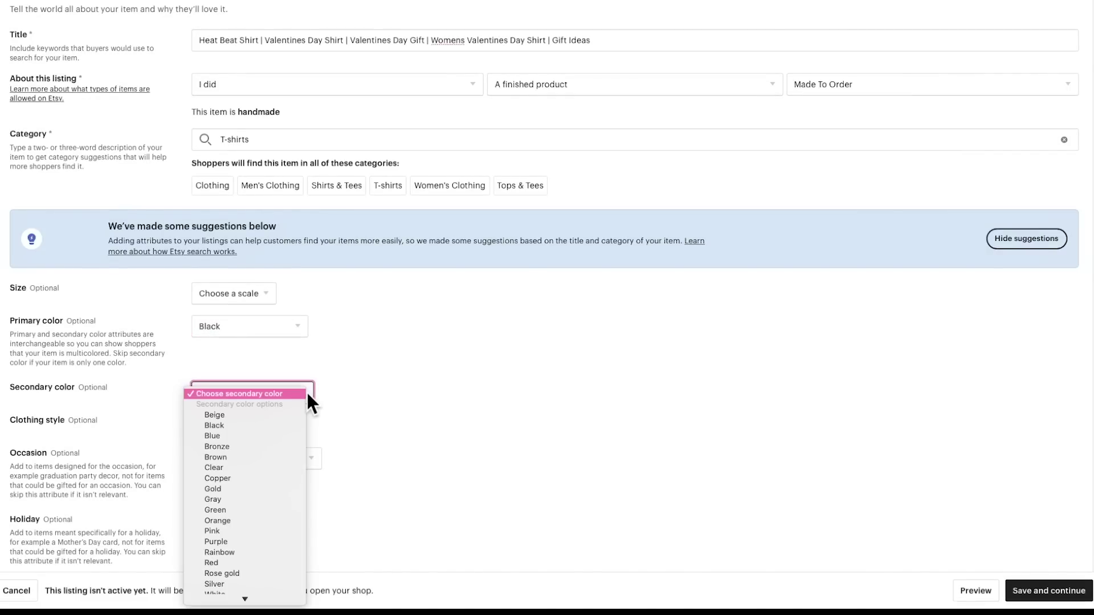
click(214, 563)
Set the shirt's clothing style to Streetwear.
scroll(498, 411, down, 1)
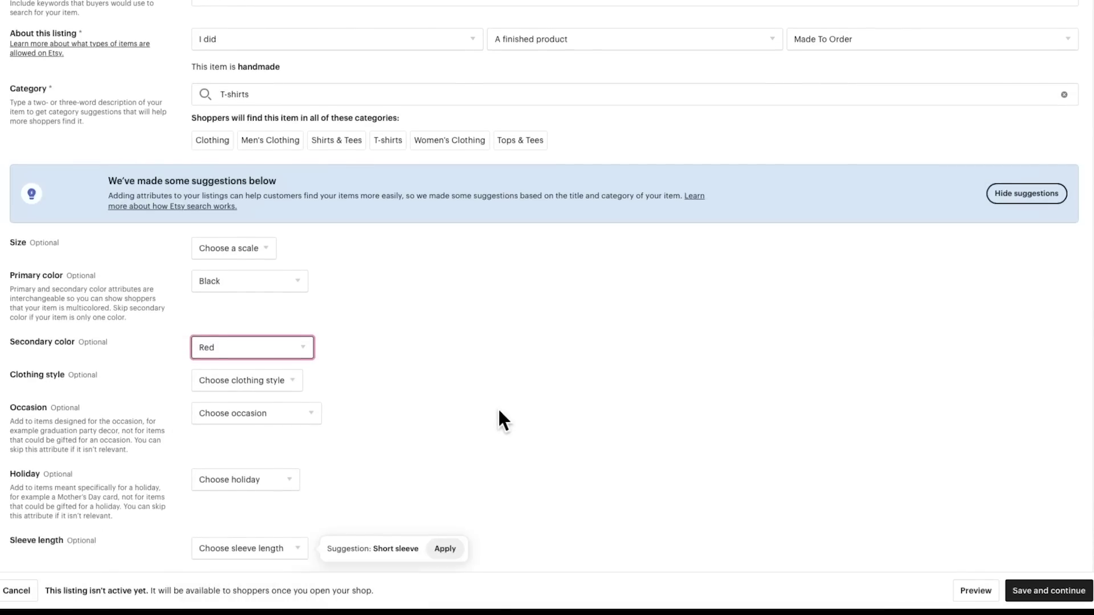
click(294, 374)
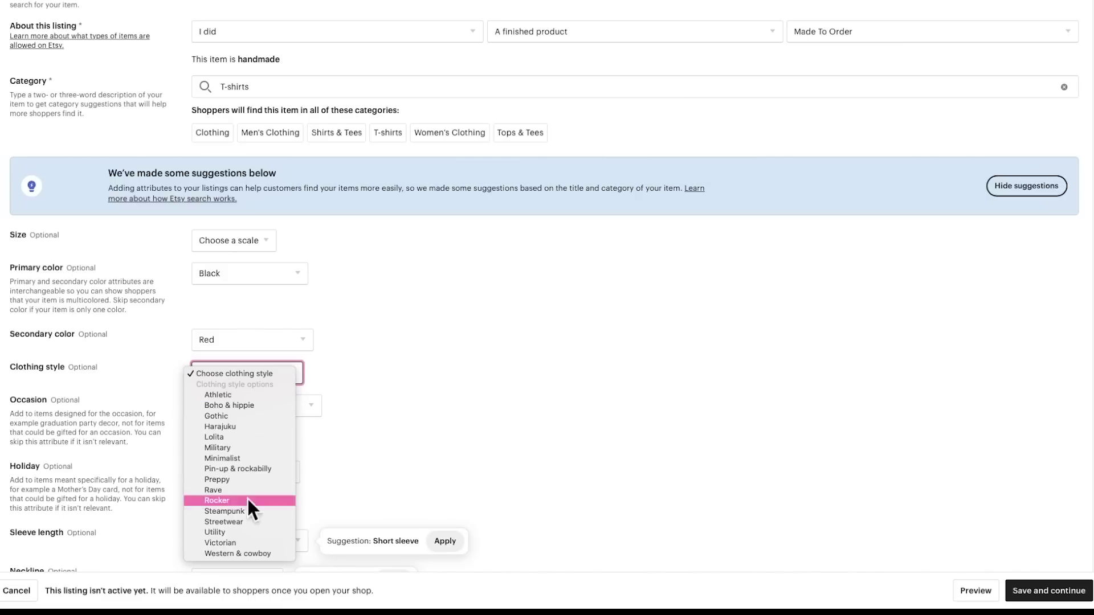
click(245, 522)
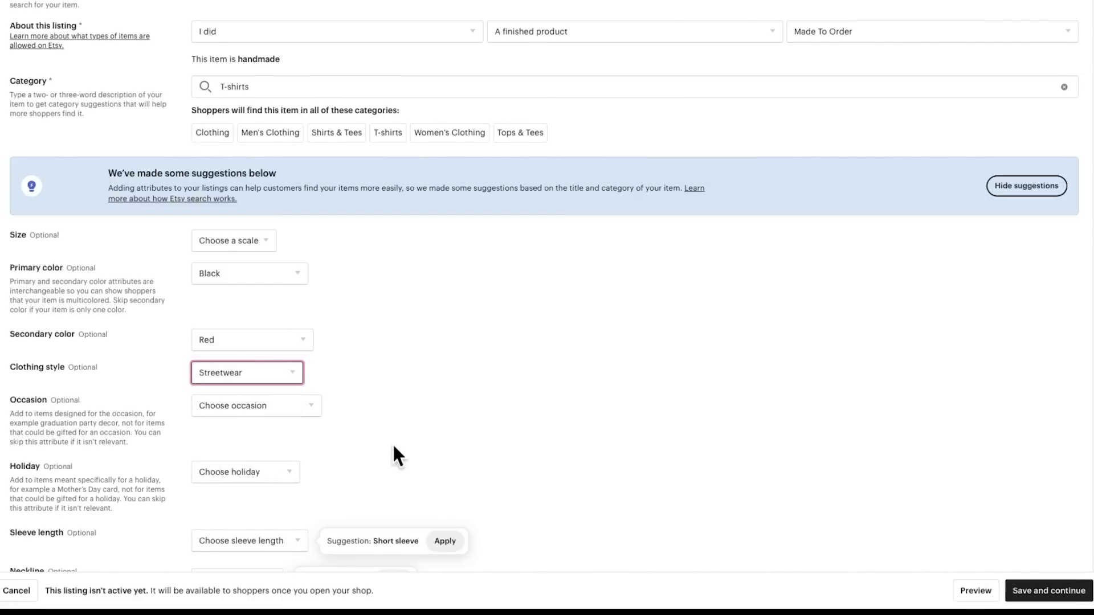
scroll(406, 438, down, 1)
click(319, 367)
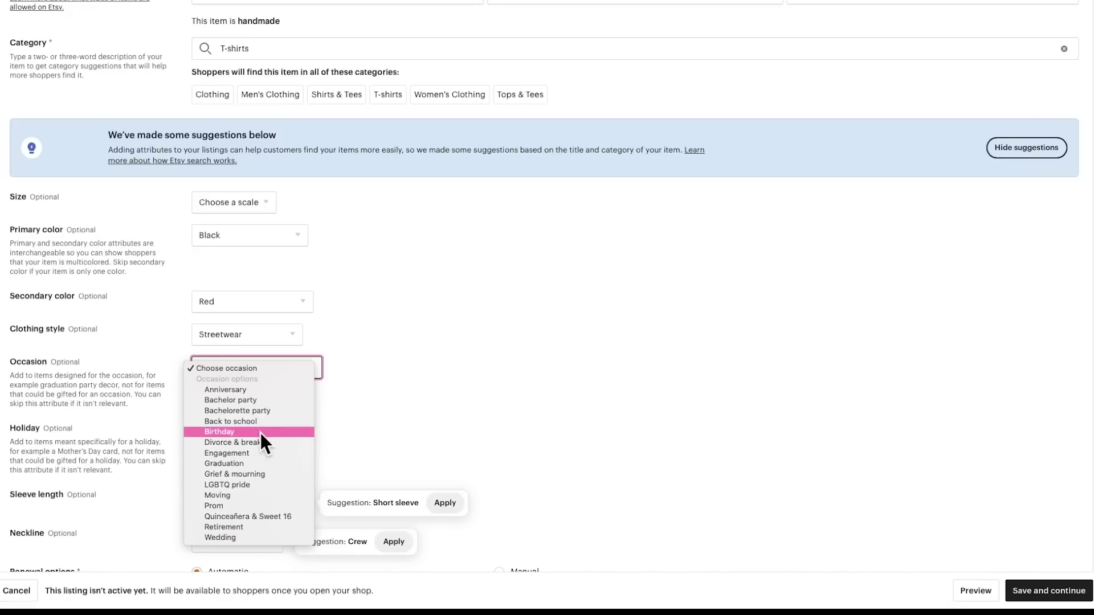
click(414, 398)
Set the listing's holiday attribute to Valentine's Day.
scroll(410, 410, down, 3)
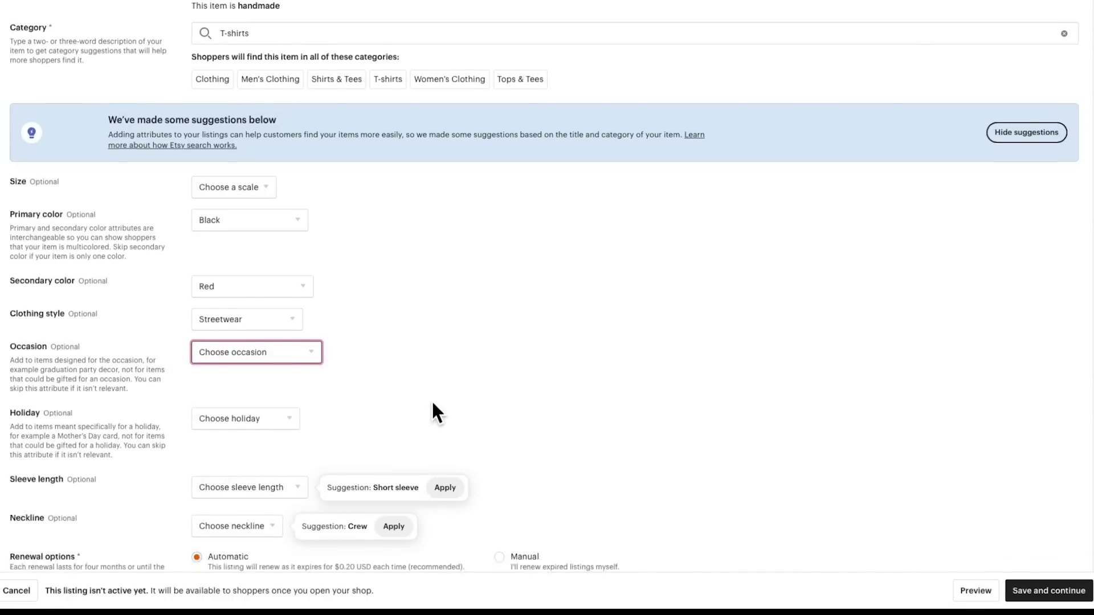
click(288, 347)
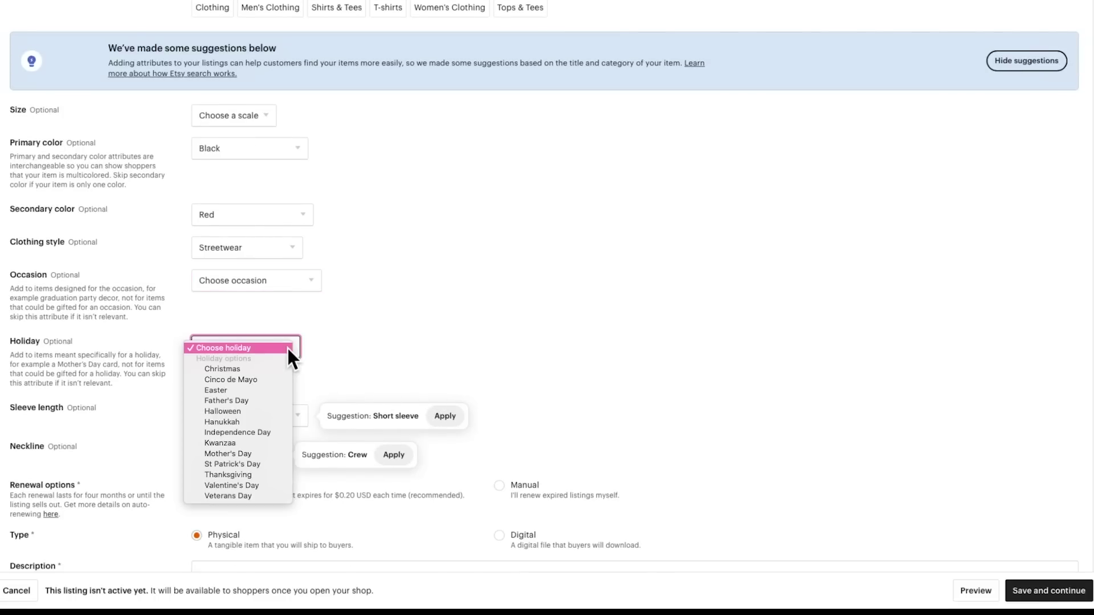
click(232, 485)
Apply the suggested Short sleeve as the sleeve length and set the neckline to Crew.
scroll(497, 305, down, 1)
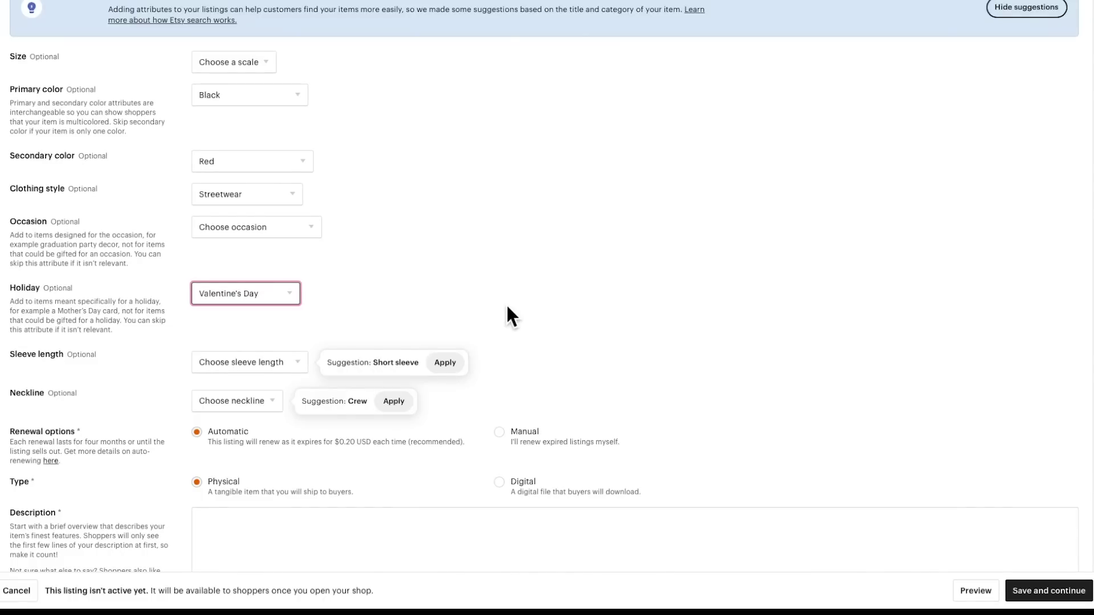
scroll(506, 308, down, 1)
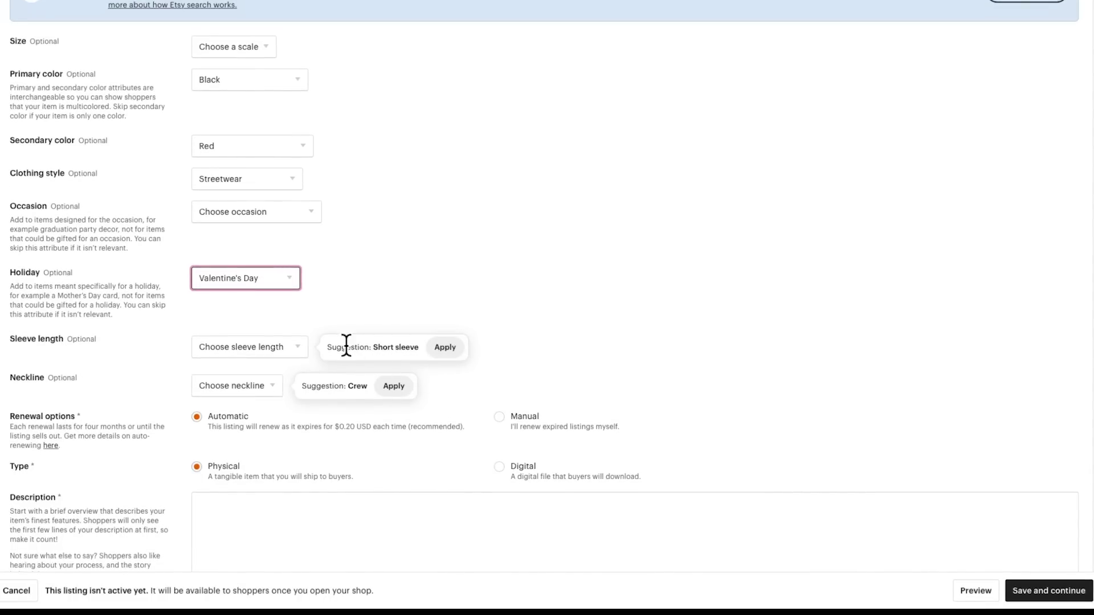
click(436, 353)
click(436, 354)
scroll(518, 311, down, 1)
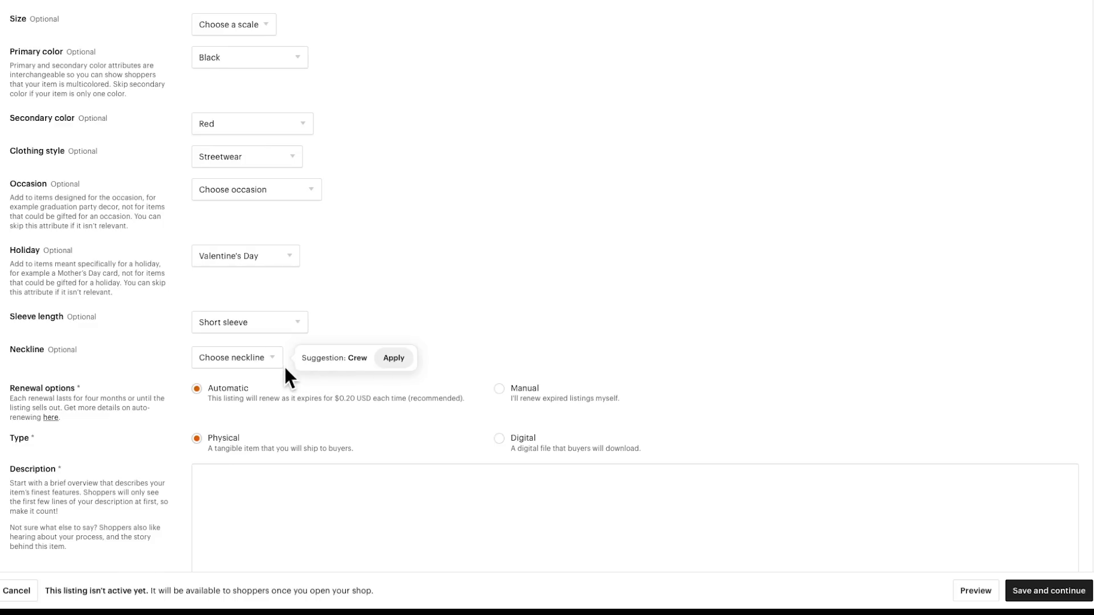
click(268, 361)
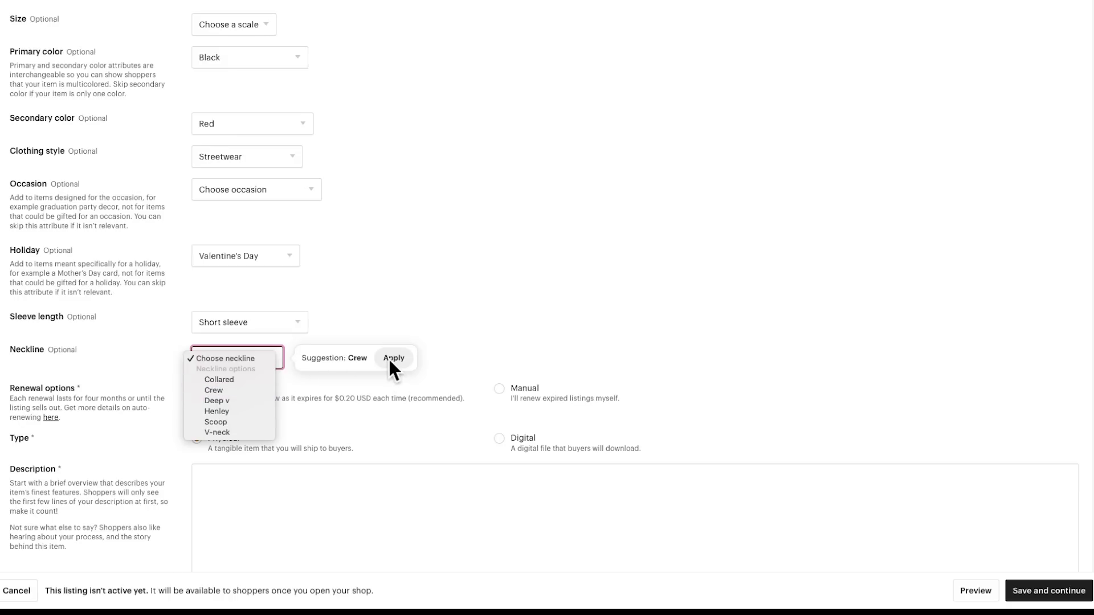
click(219, 390)
Set the listing's renewal option to Manual and its type to Digital.
scroll(206, 390, down, 1)
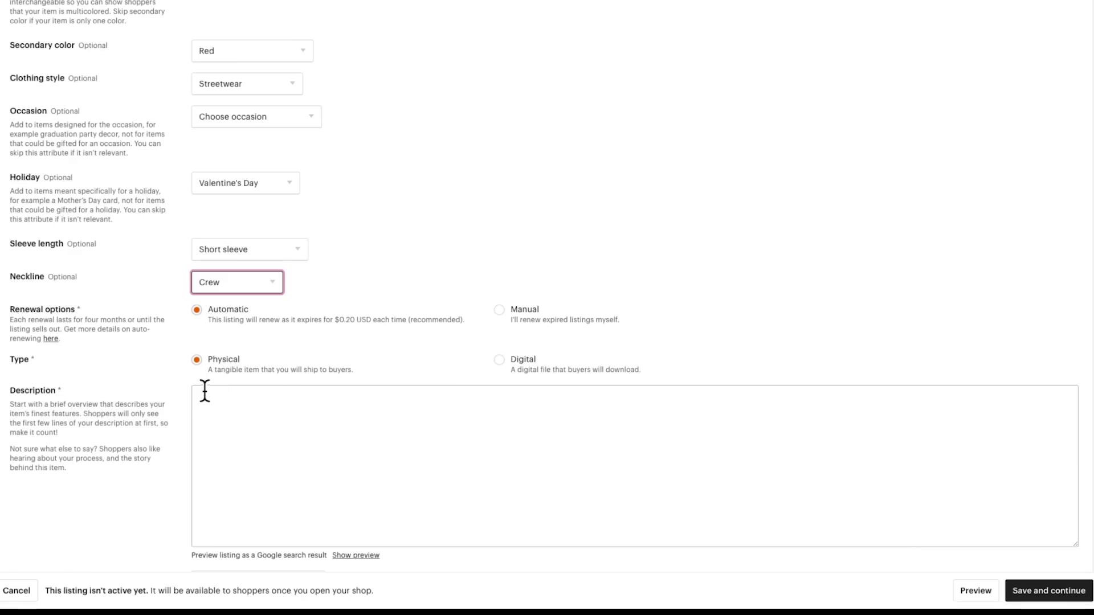
scroll(502, 234, down, 1)
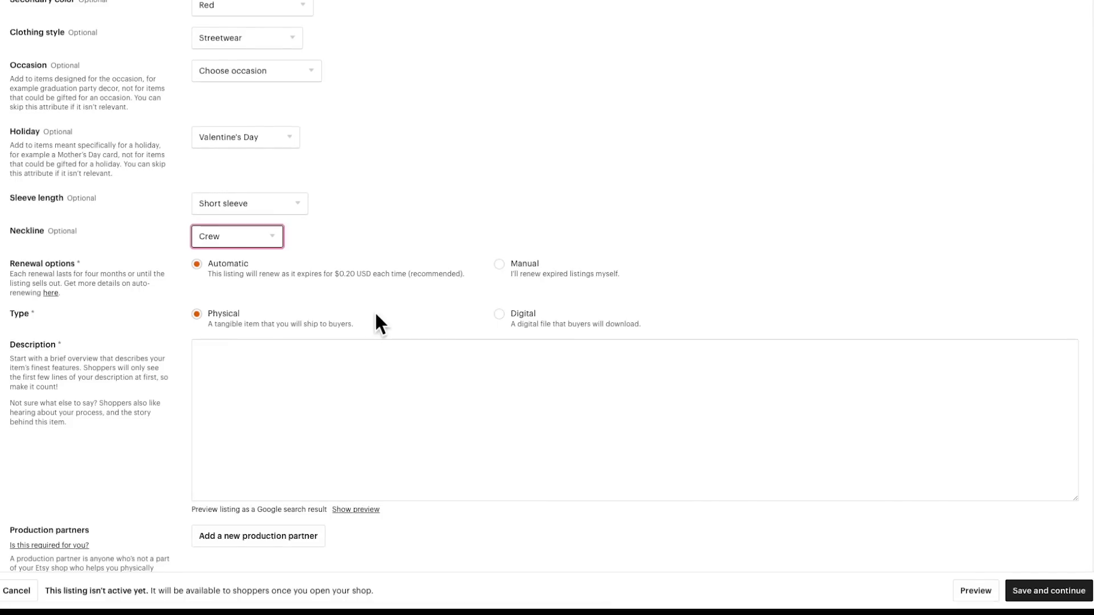
scroll(374, 313, down, 1)
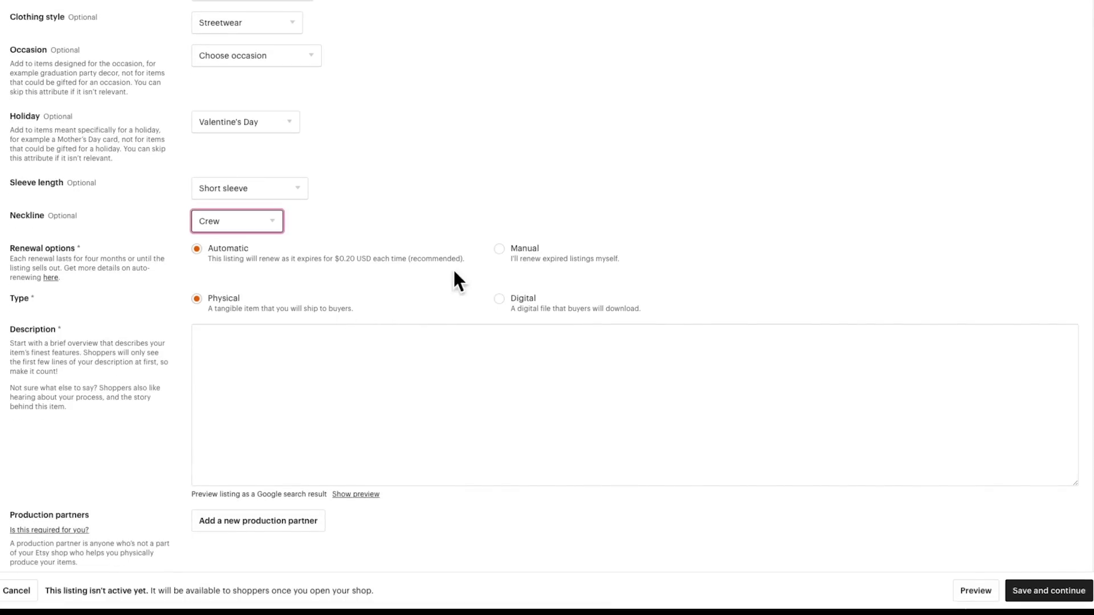
click(499, 249)
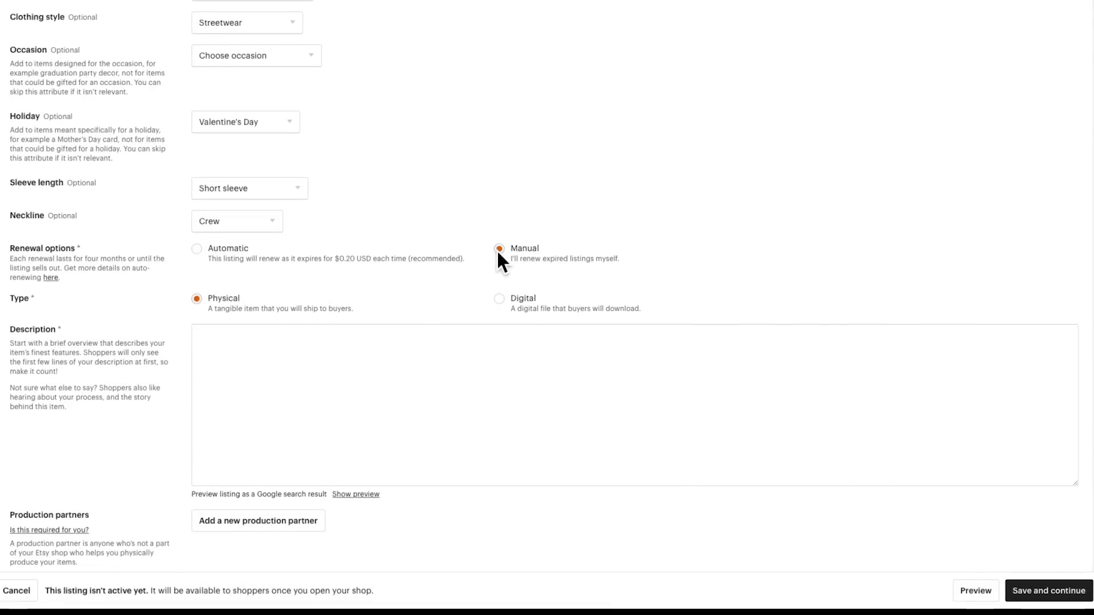
click(499, 300)
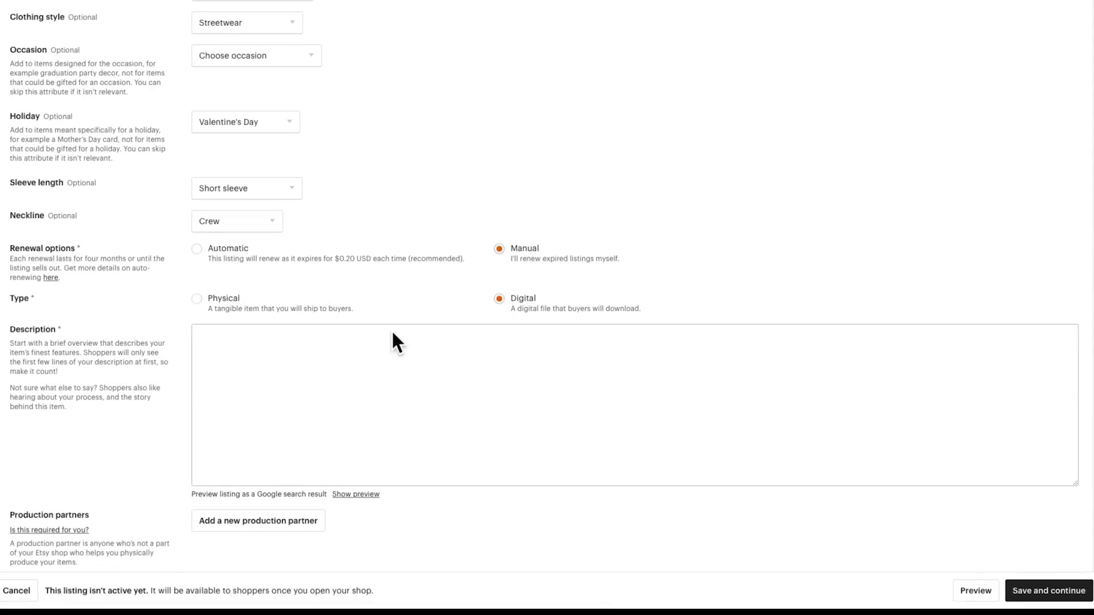
Change the listing's renewal option to Automatic and its type to Physical.
click(196, 249)
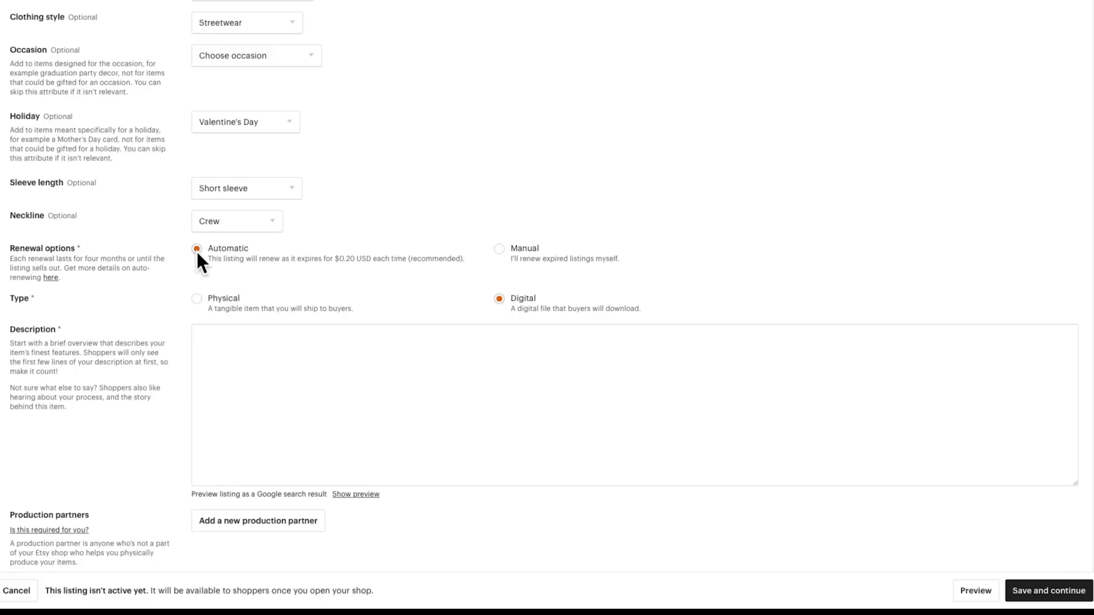
click(193, 299)
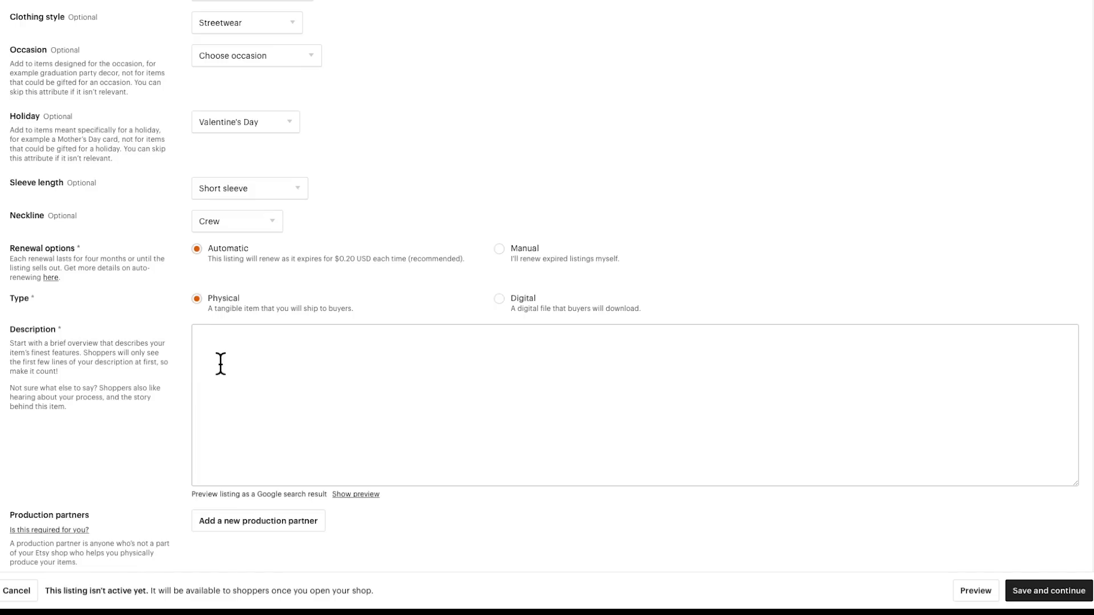
Enter "Heart Beat T-Shirt" as the listing's description.
scroll(220, 366, up, 1)
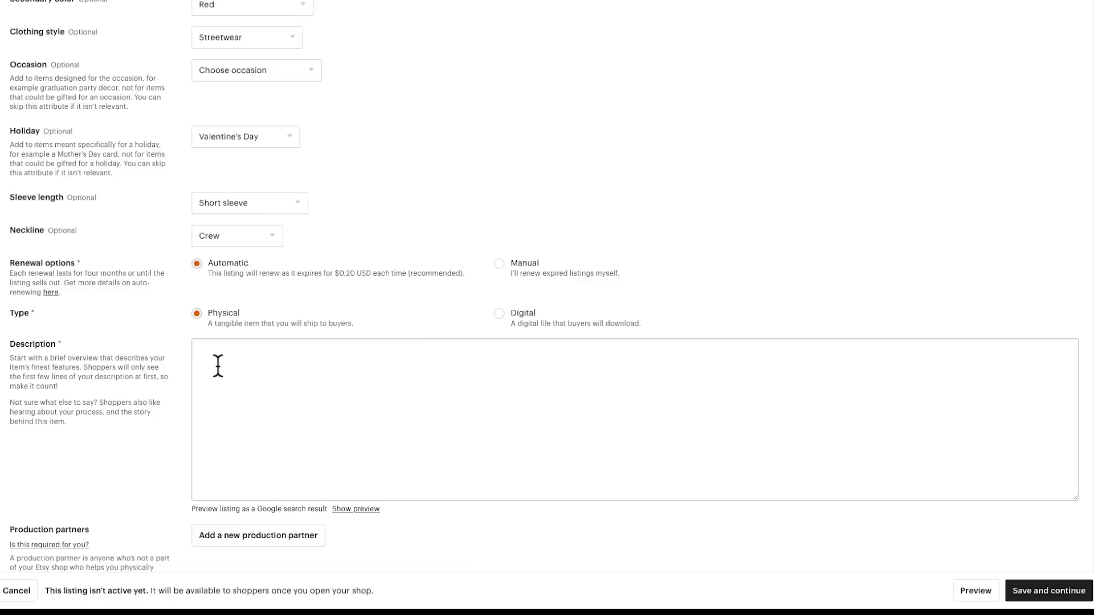
click(218, 365)
text(H)
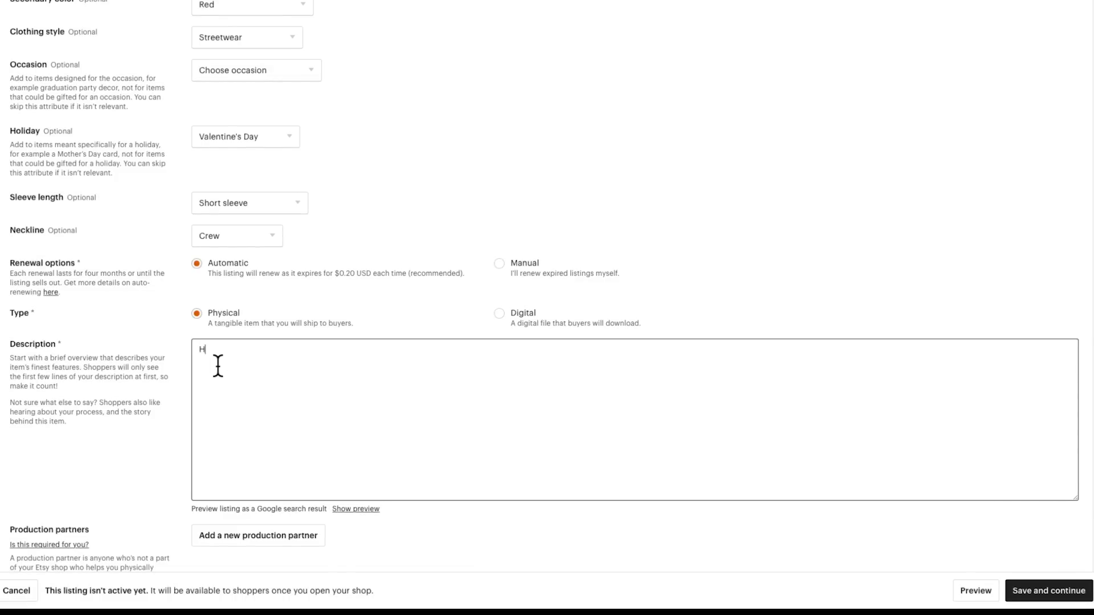
text(eart Beat T-Shirt)
Create a new shop section titled "Valentine's Day Shirts" for the listing and save it.
scroll(460, 391, down, 2)
scroll(461, 391, down, 4)
scroll(460, 390, down, 2)
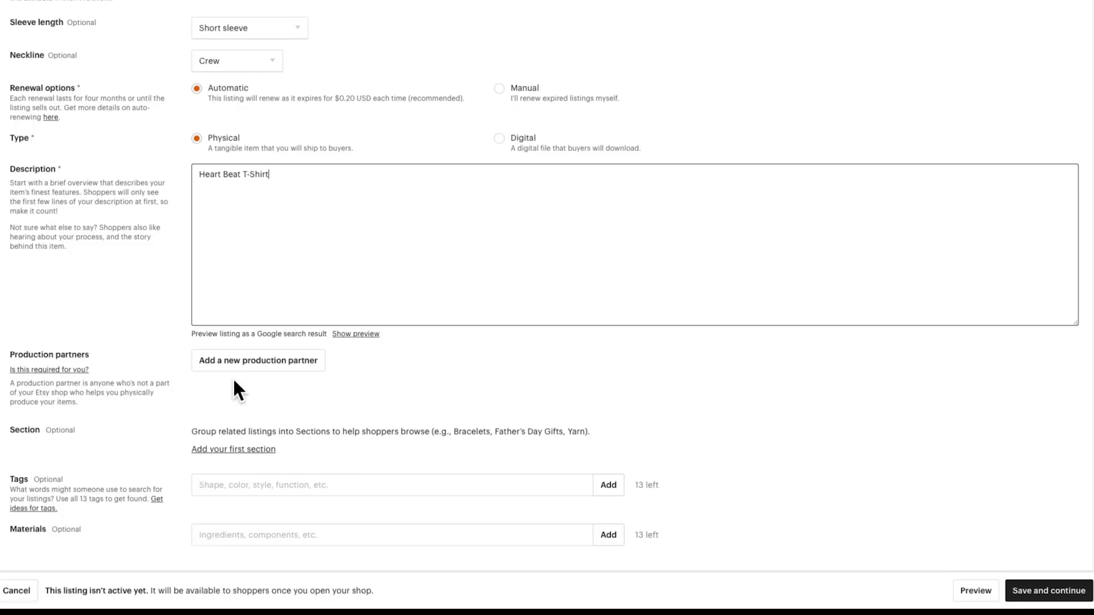
scroll(422, 361, down, 1)
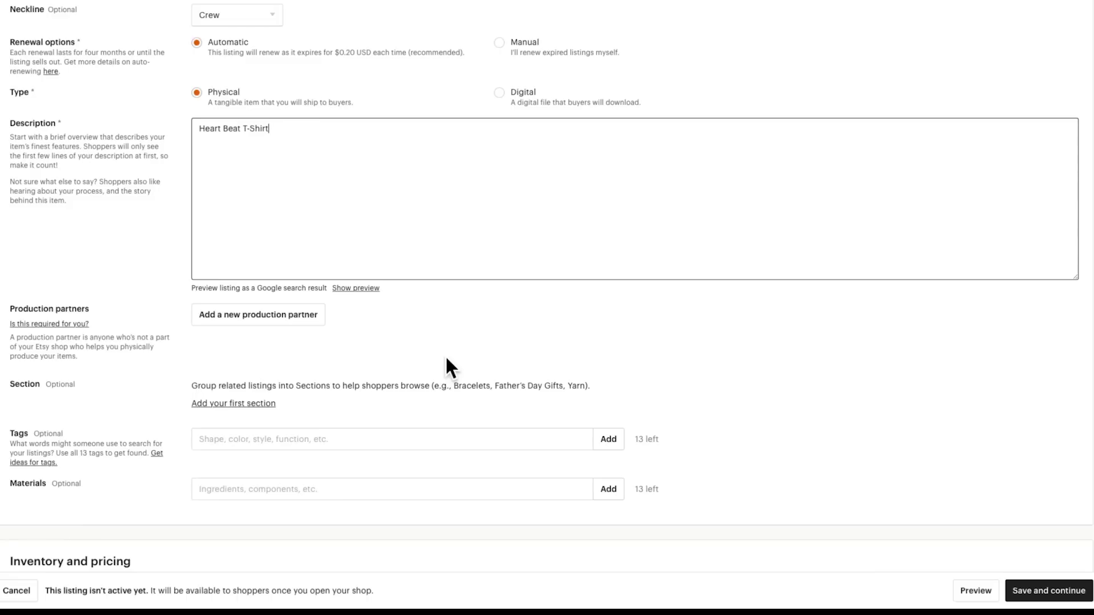
click(234, 404)
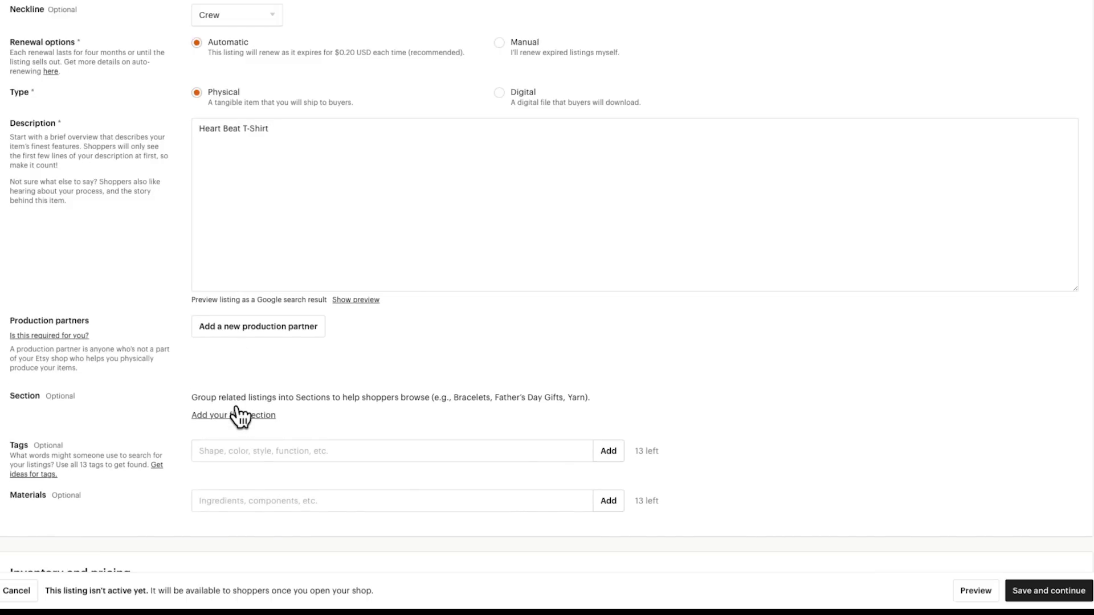
click(231, 416)
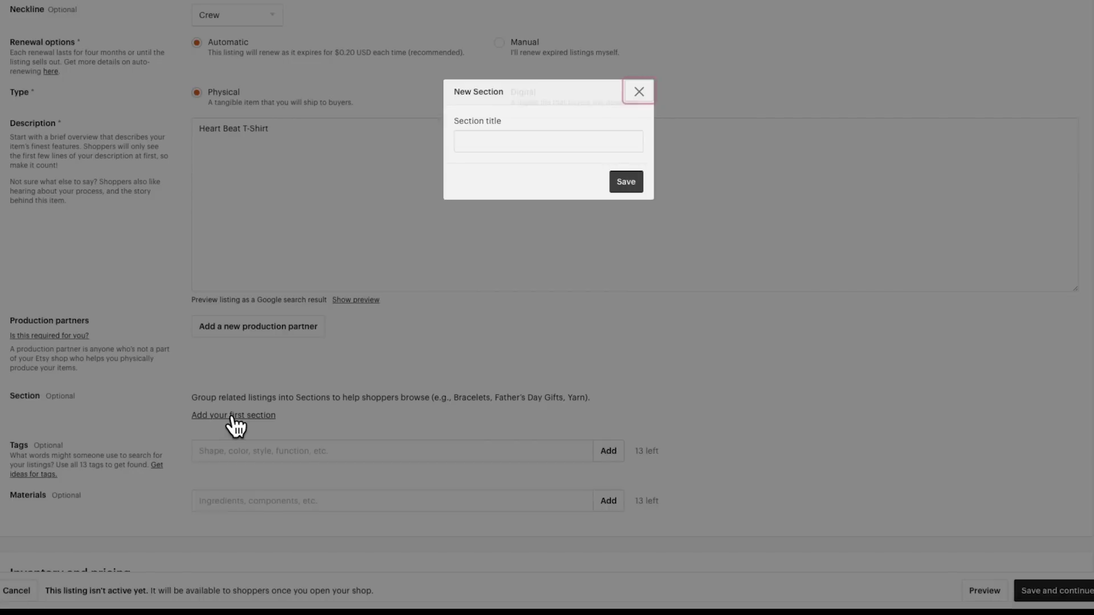
click(497, 144)
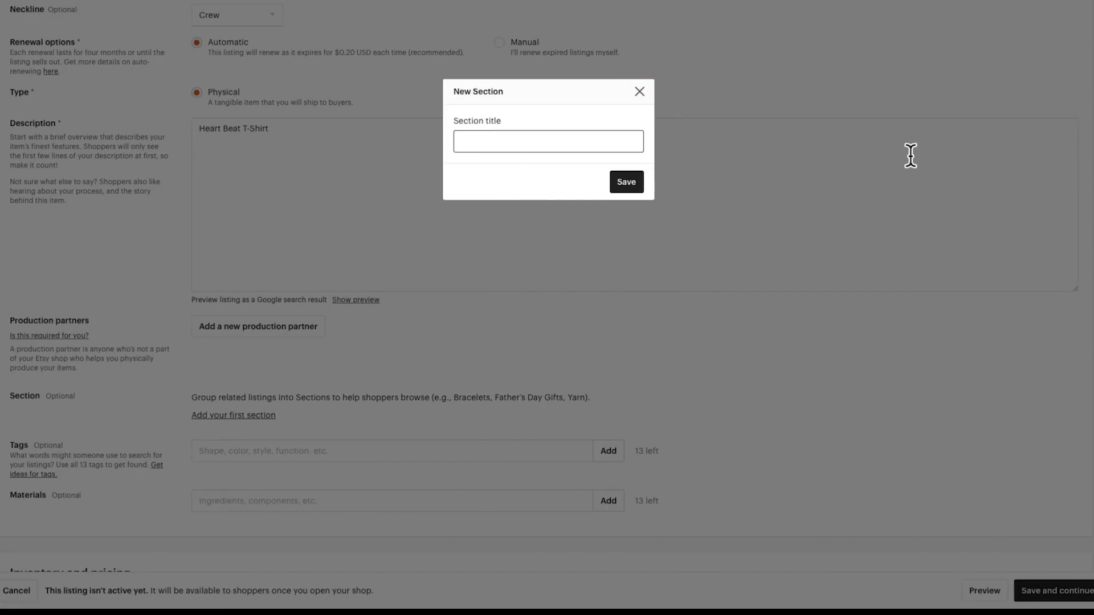
text(Valentine's Day Shirts)
click(626, 185)
click(624, 183)
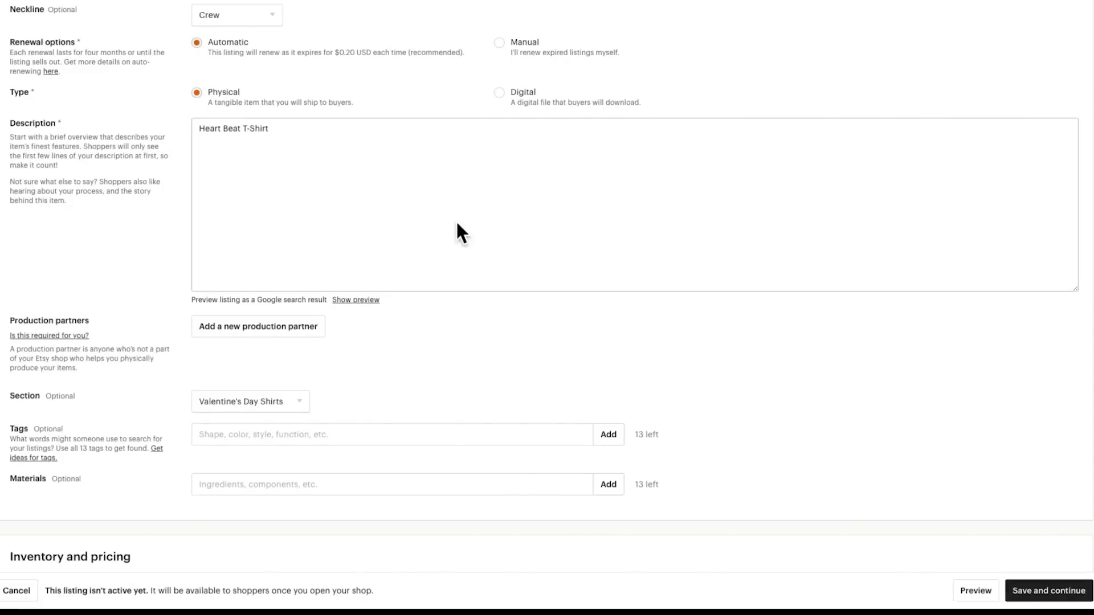
Add the tags "valentines day shirt" and "gift shirt" to the listing.
scroll(518, 320, down, 1)
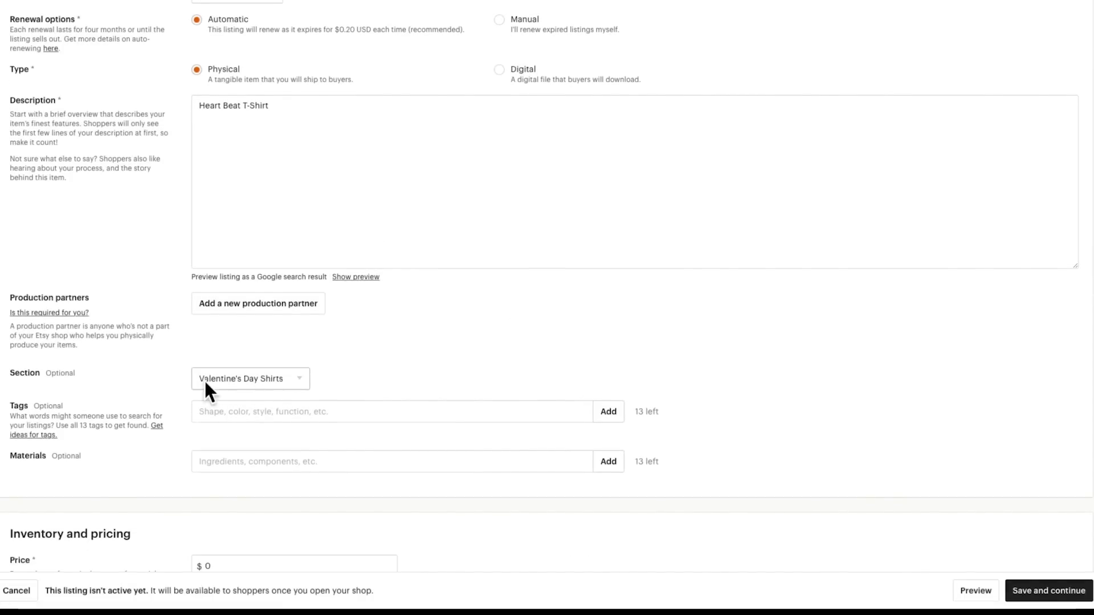
click(197, 403)
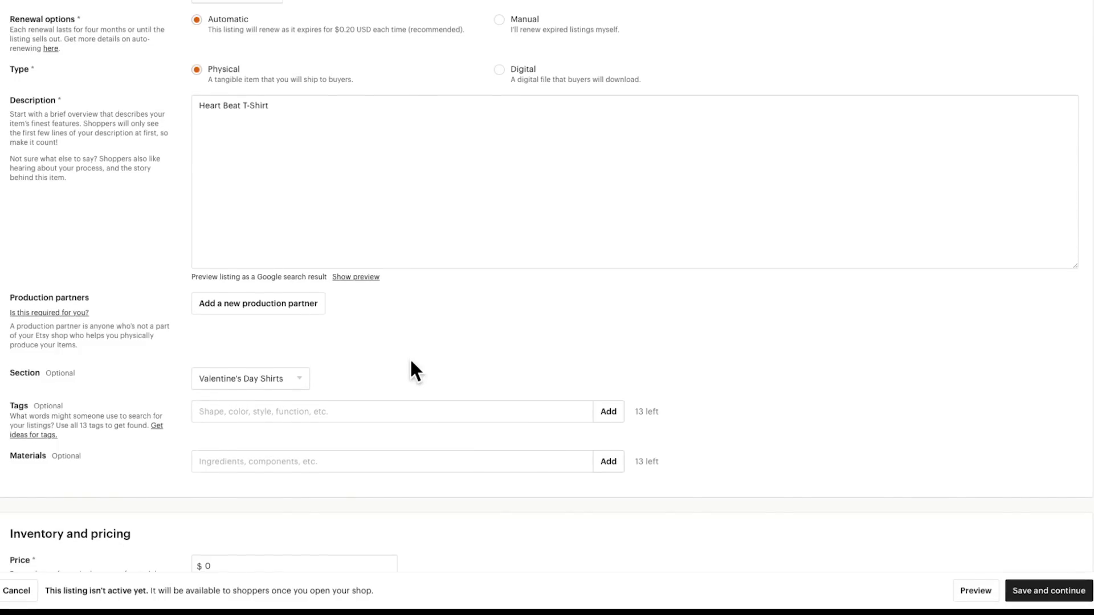
scroll(411, 361, down, 1)
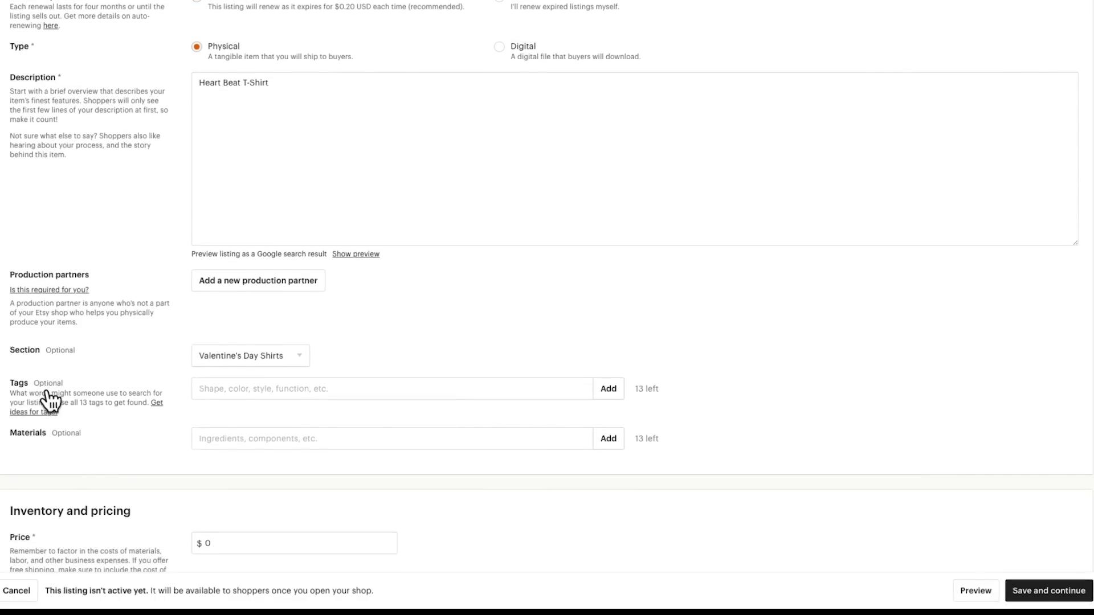
click(215, 388)
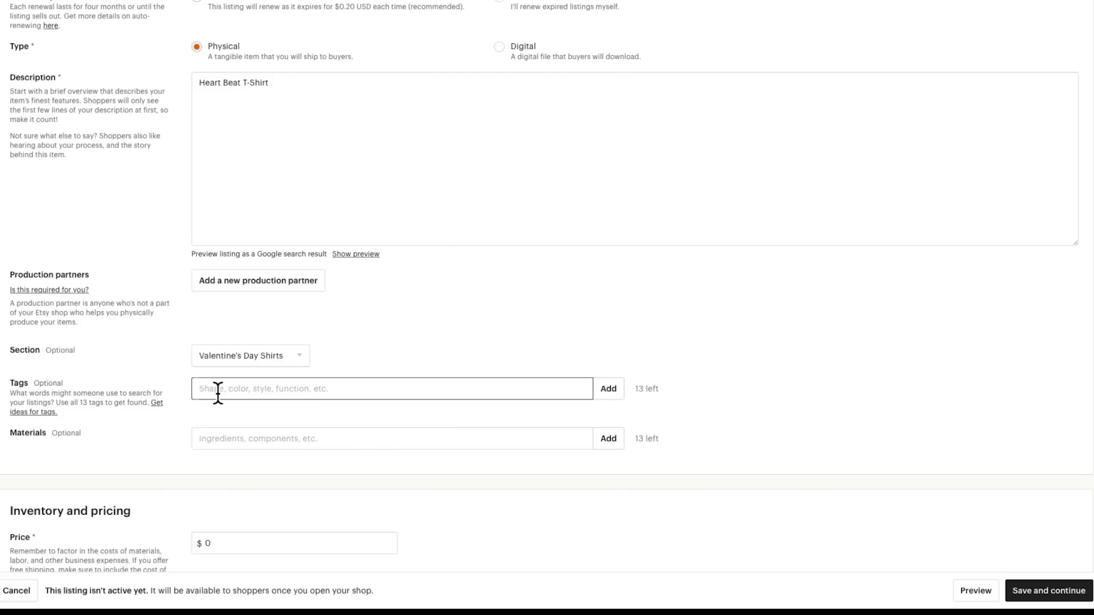
text(valentine's)
key(BackSpace)
key(BackSpace)
text(s day shirt)
key(Return)
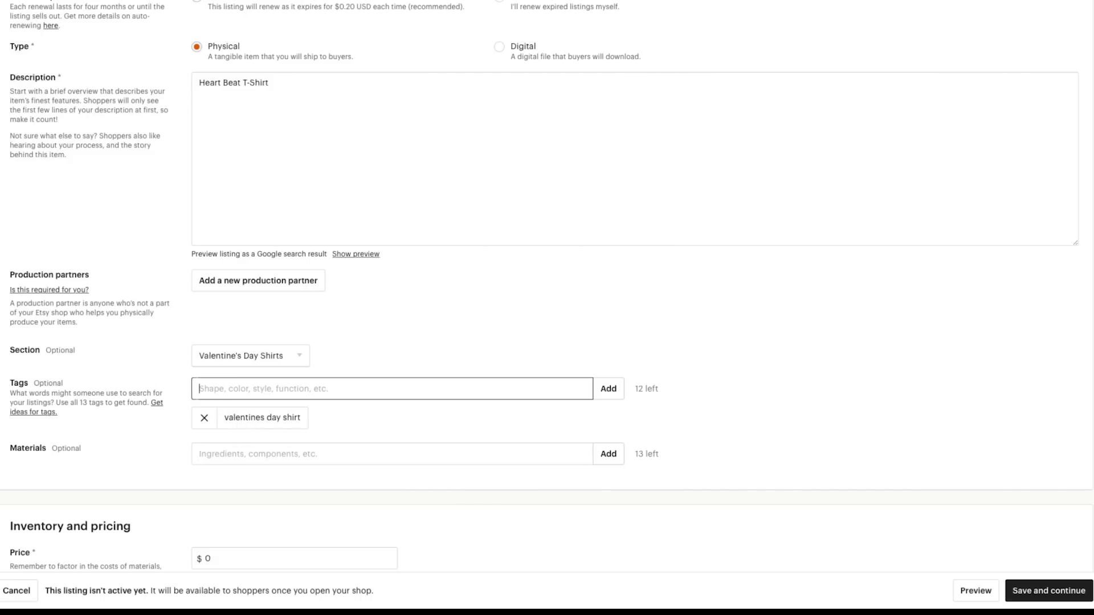
text(gift shirt)
key(Return)
Add the tags "valentines day gift" and "valentines day tops" to the listing.
text(vale)
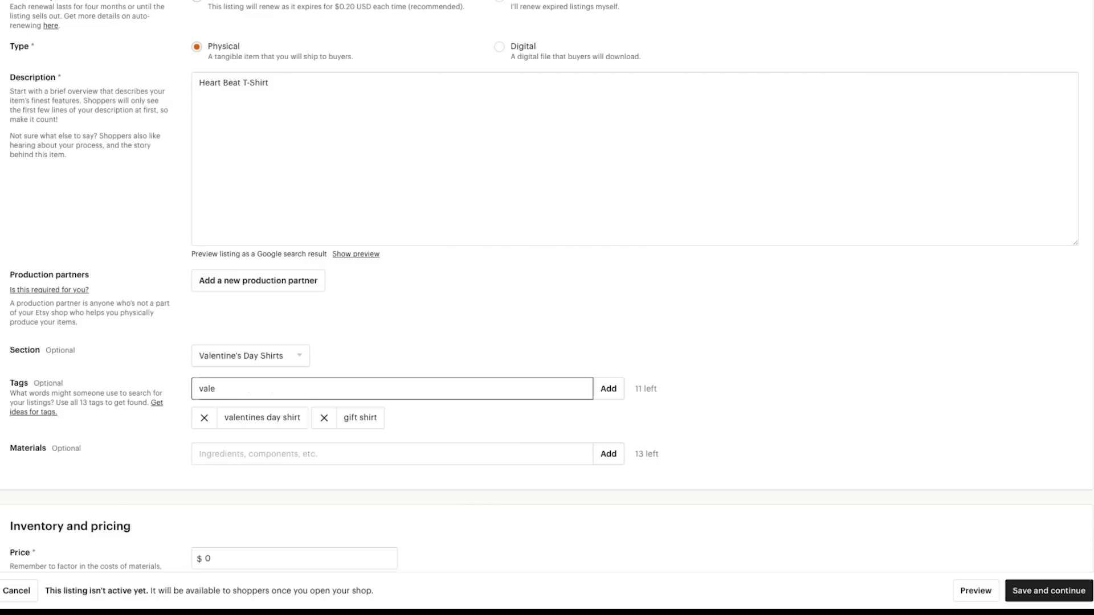
text(ntines day gift)
key(Return)
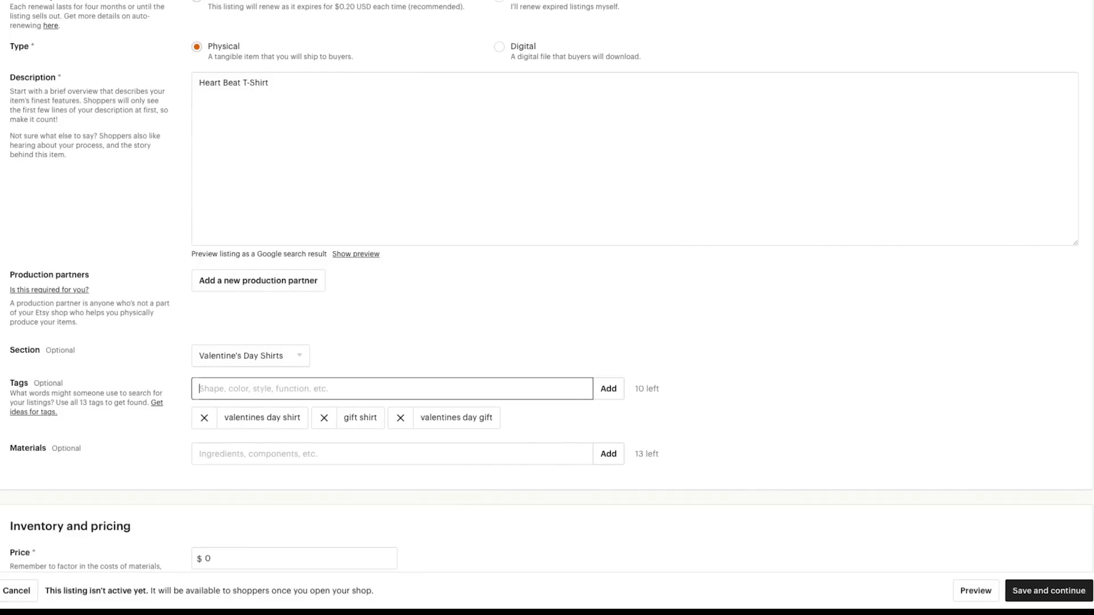
text(valentines)
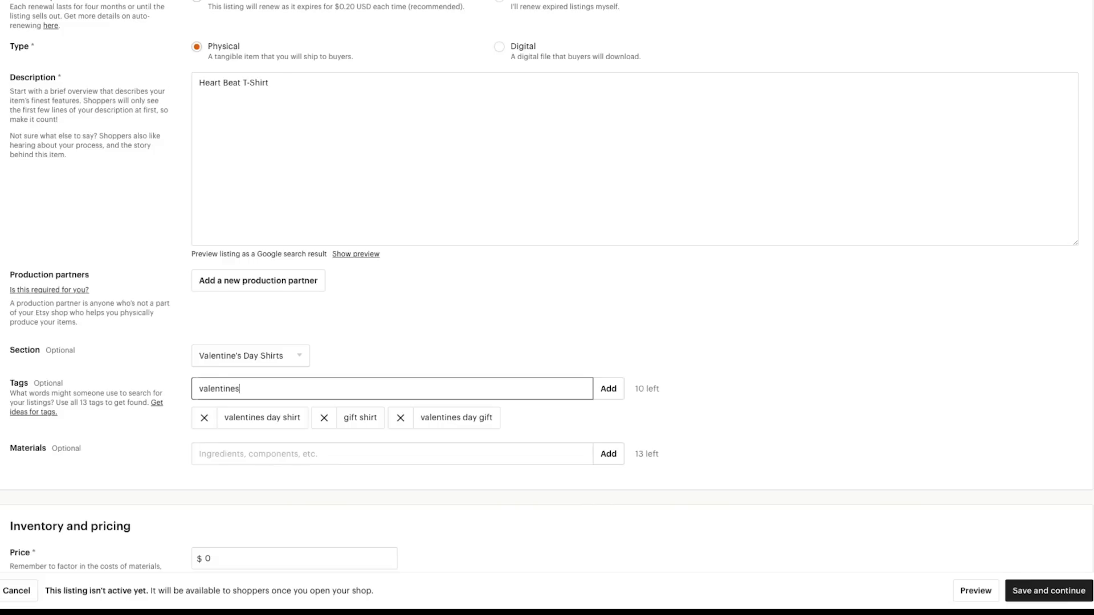
text( day tops)
key(Return)
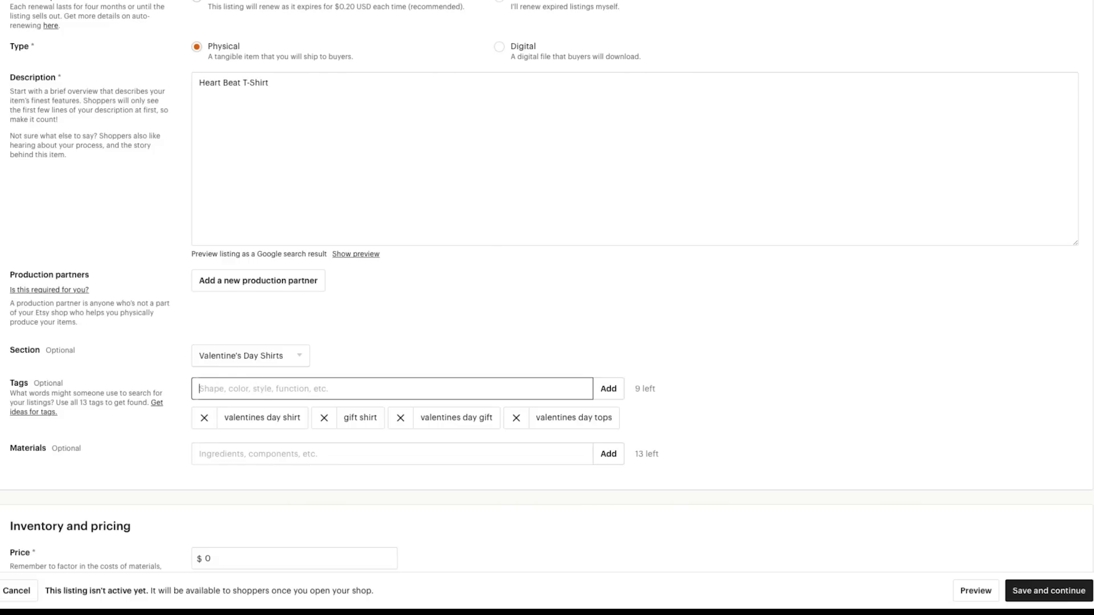
Add the tags "girlfriend gift" and "wife gift" to the listing.
text(girl)
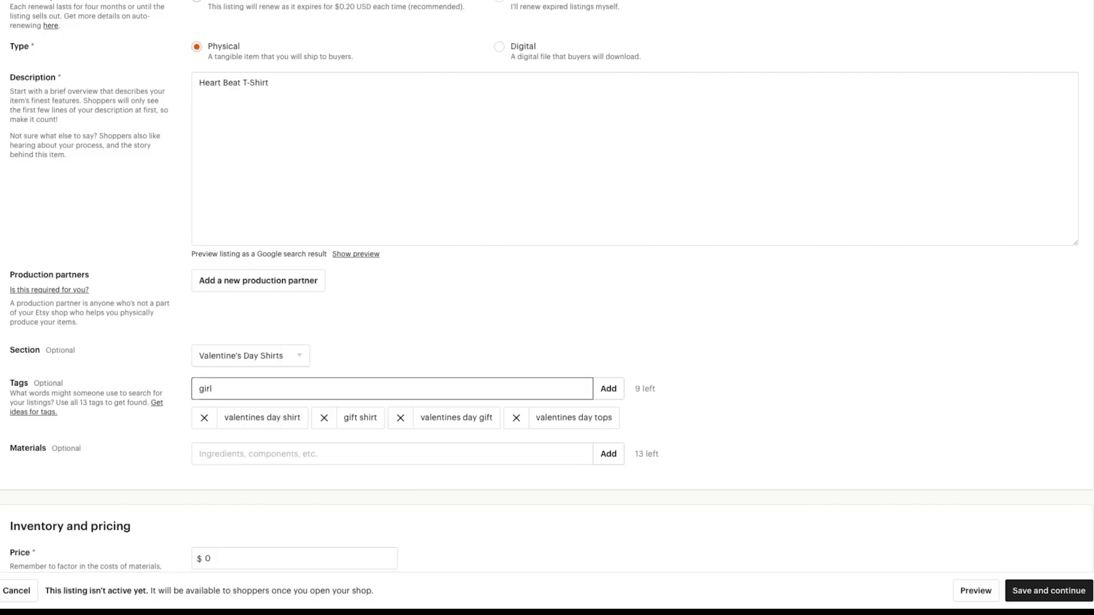
text(friend gift)
key(Return)
text(wift)
key(BackSpace)
text(e gift)
key(Return)
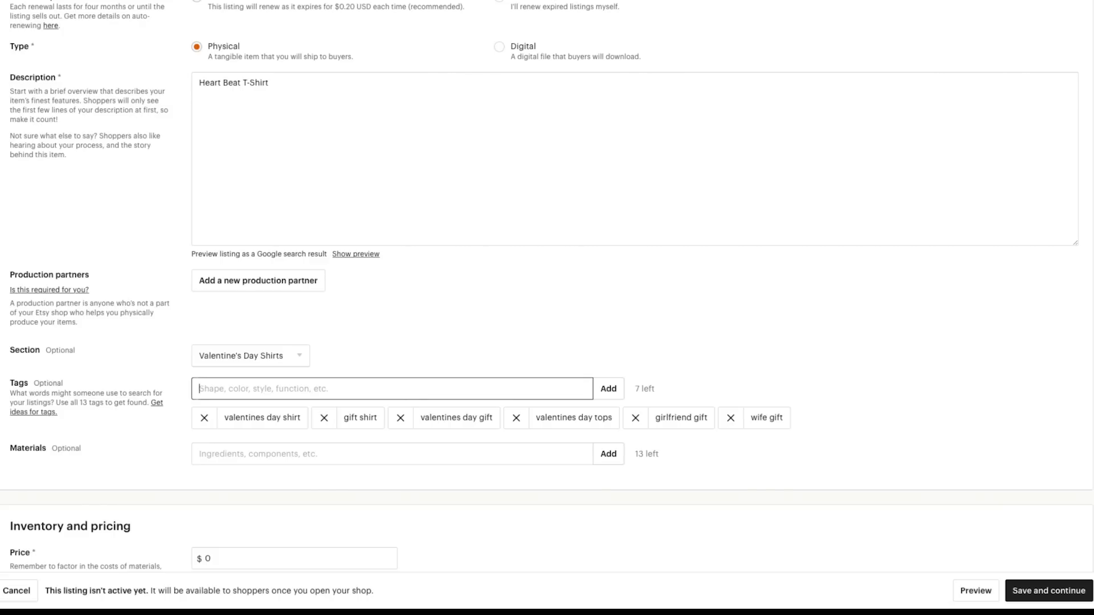
Add the tags "girls gift" and "love shirt" to the listing.
text(gi)
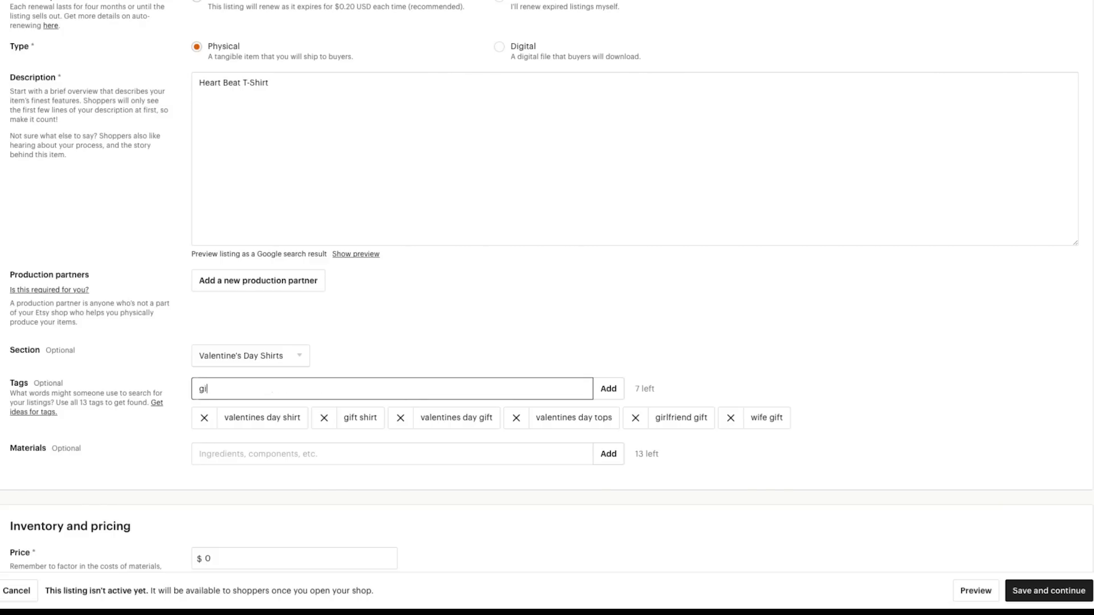
text(rls gift)
key(Return)
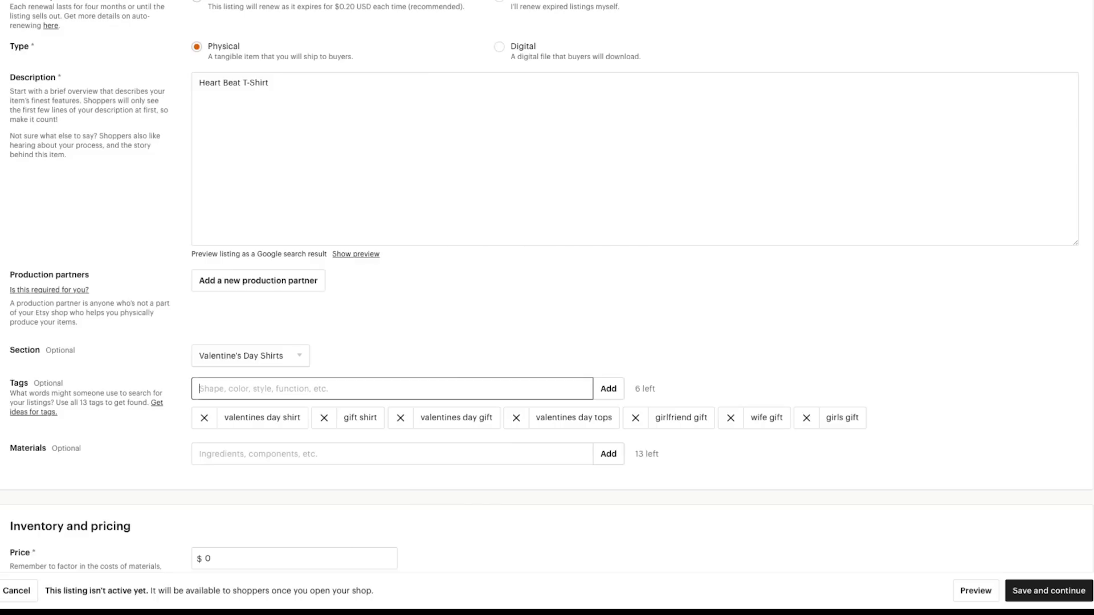
text(love shirt)
key(Return)
Add the tags "heart beat shirt" and "heart beat gift" to the listing.
text(heart)
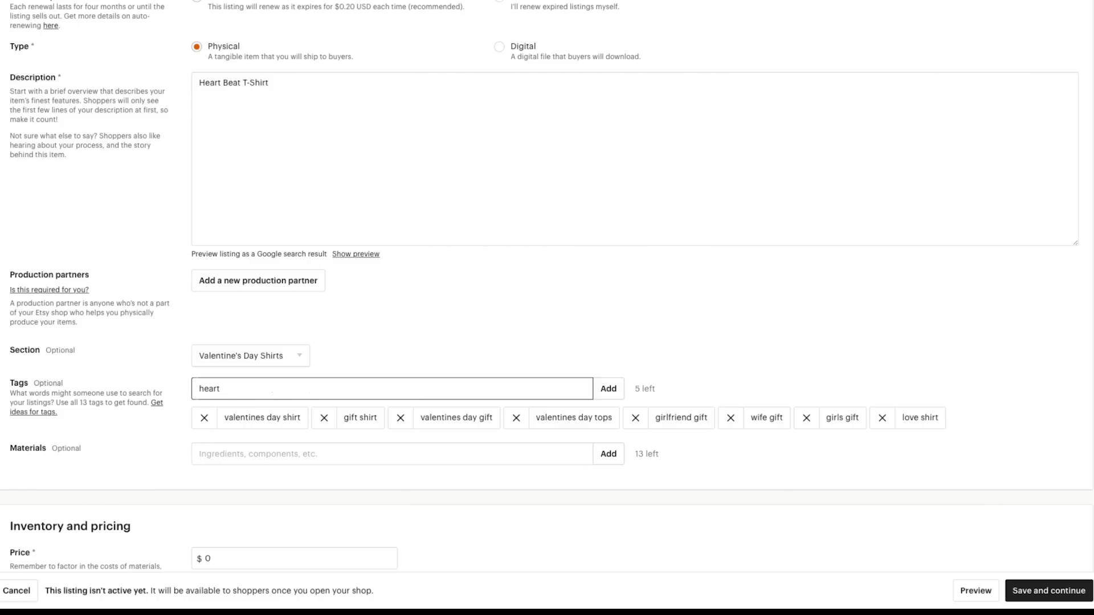
text( beat shirt)
key(Return)
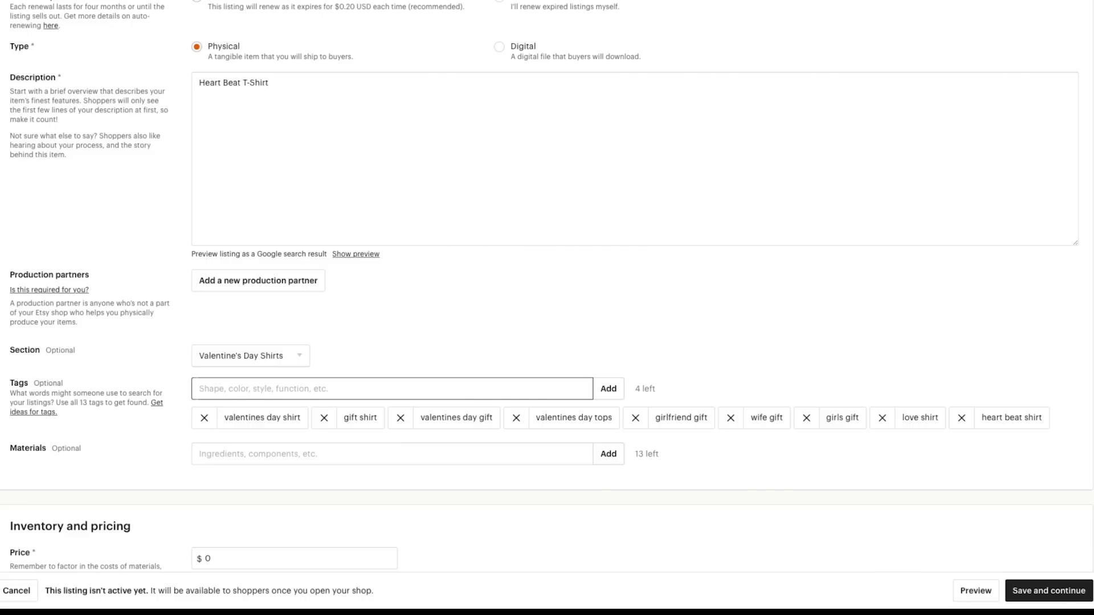
text(heart beat gift)
key(Return)
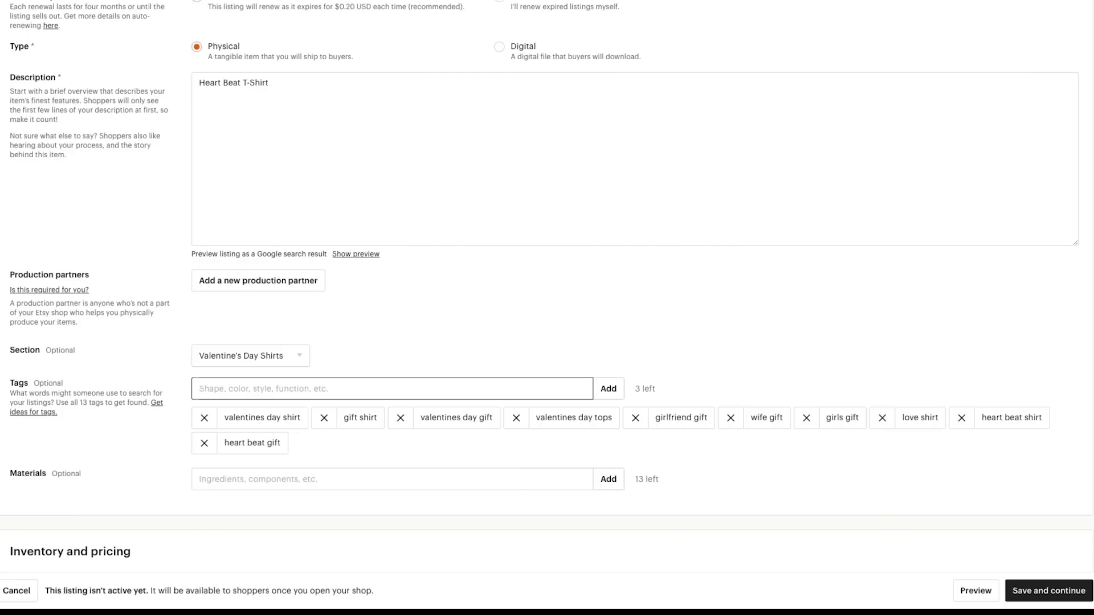
Add the tag "black shirt" to the listing.
text(black gift)
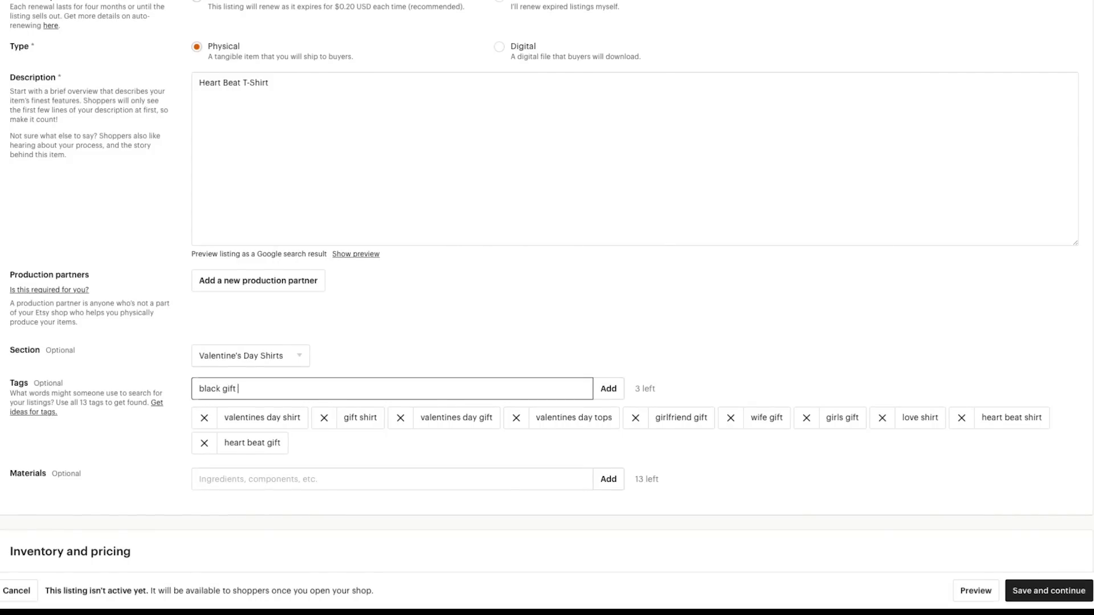
key(BackSpace)
key(BackSpace)
text(shirt)
key(Return)
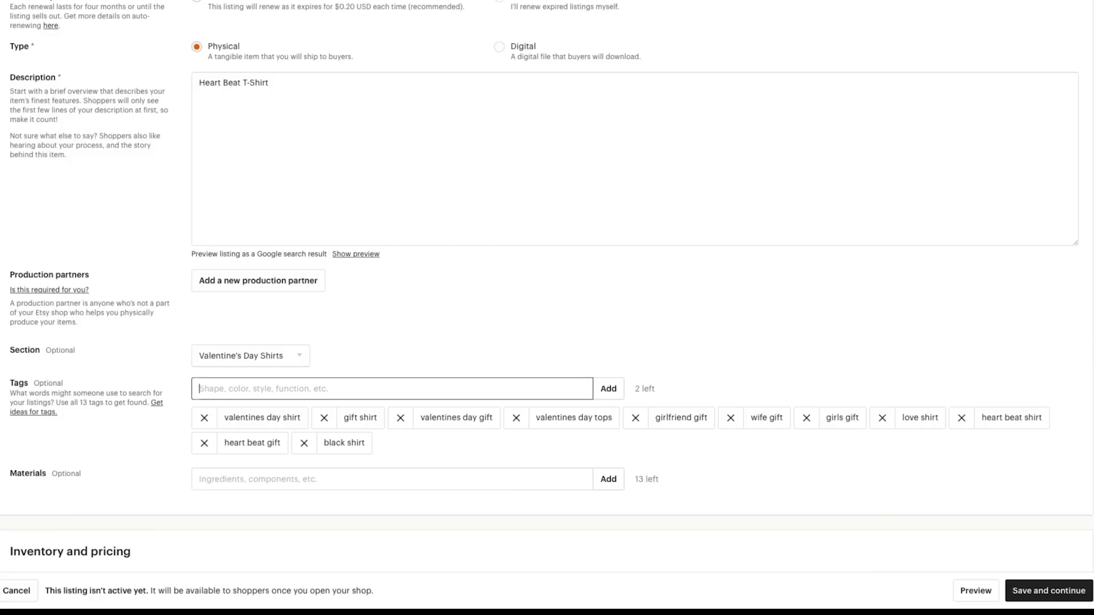
Add "cute gift ideas" and "gift ideas" as the listing's last two tags.
text(cute gf)
key(BackSpace)
text(ift ideas)
key(Return)
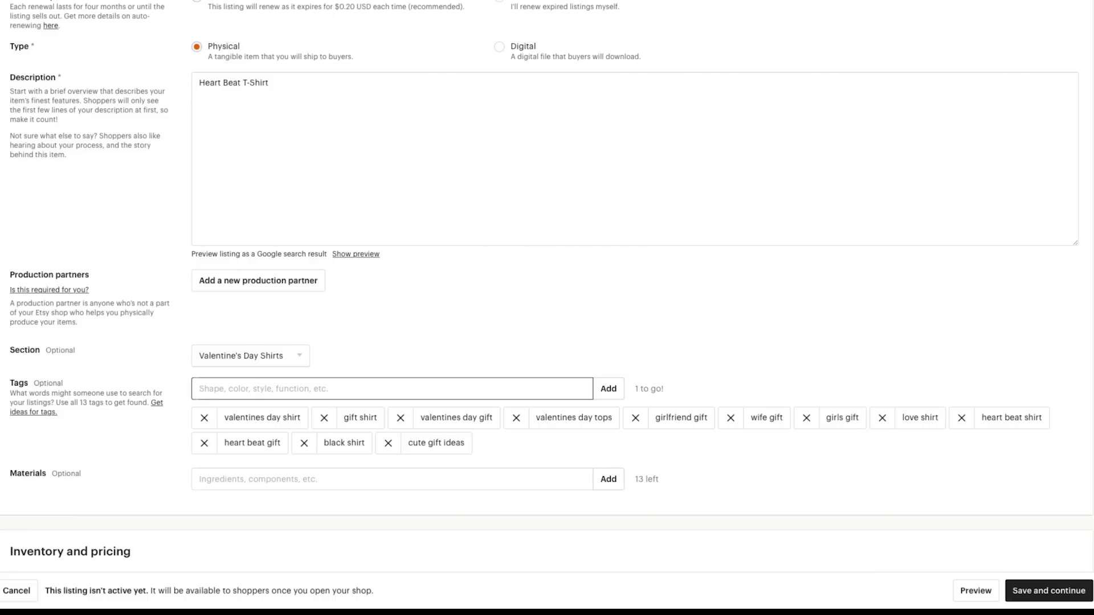
text(gift ideas)
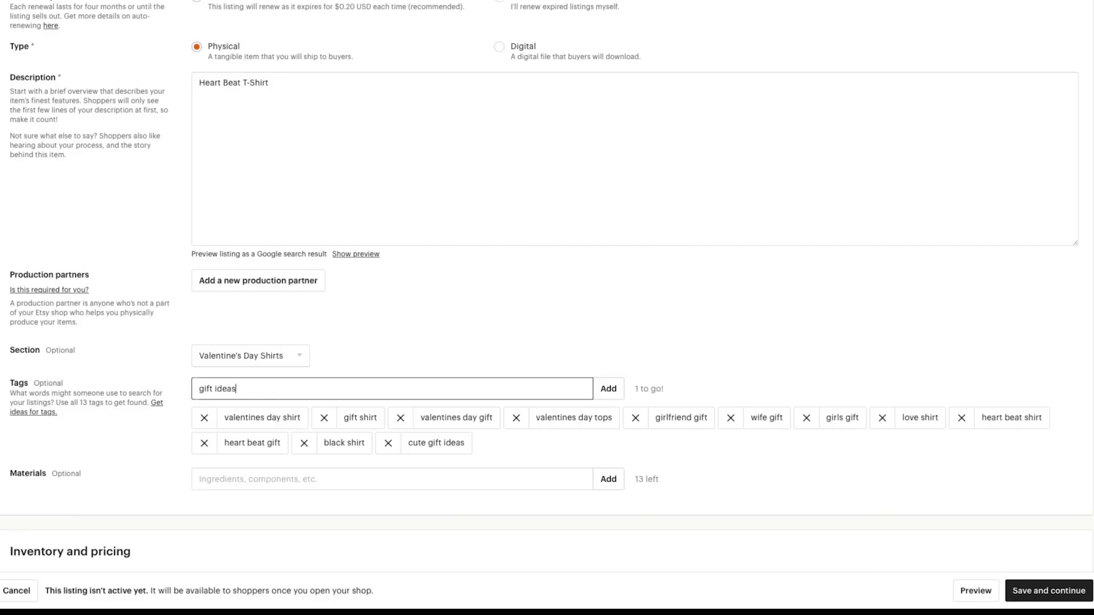
key(Return)
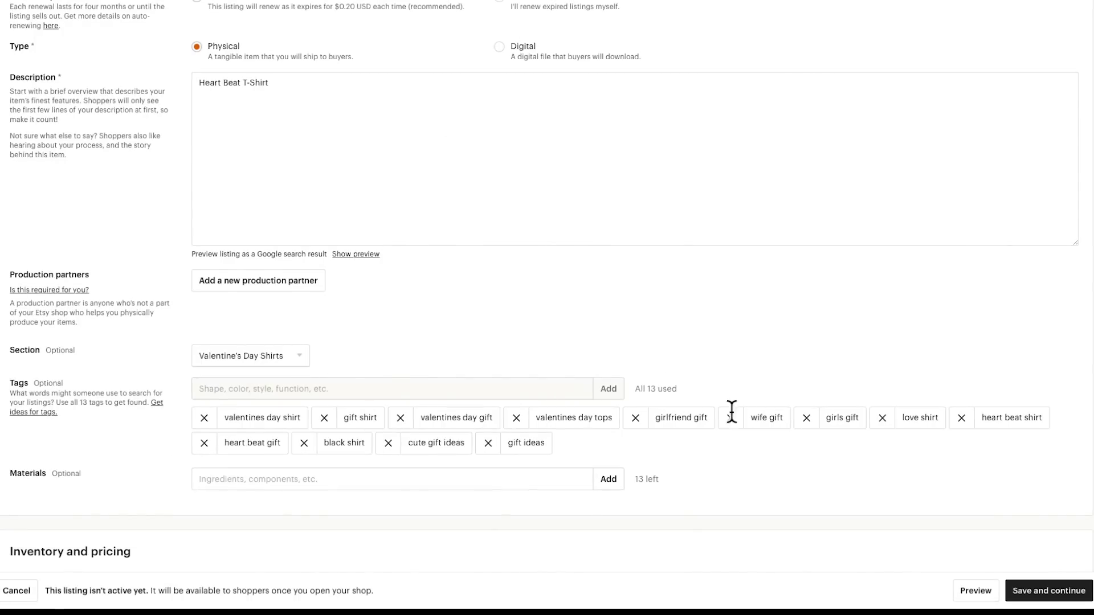
Add "HTV" as a material of the listing.
scroll(800, 386, down, 1)
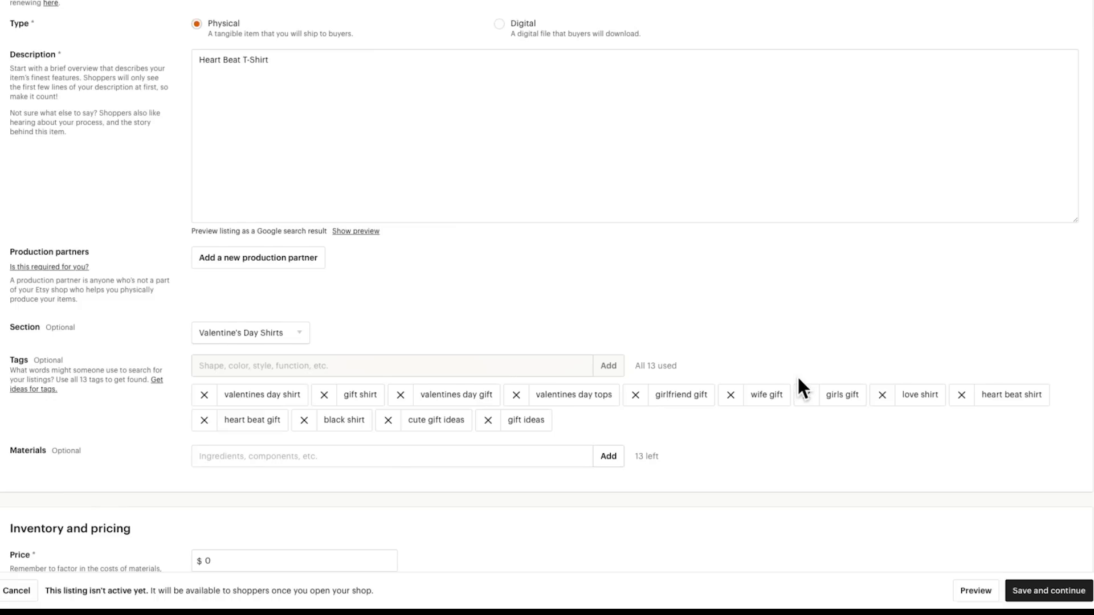
scroll(799, 378, down, 1)
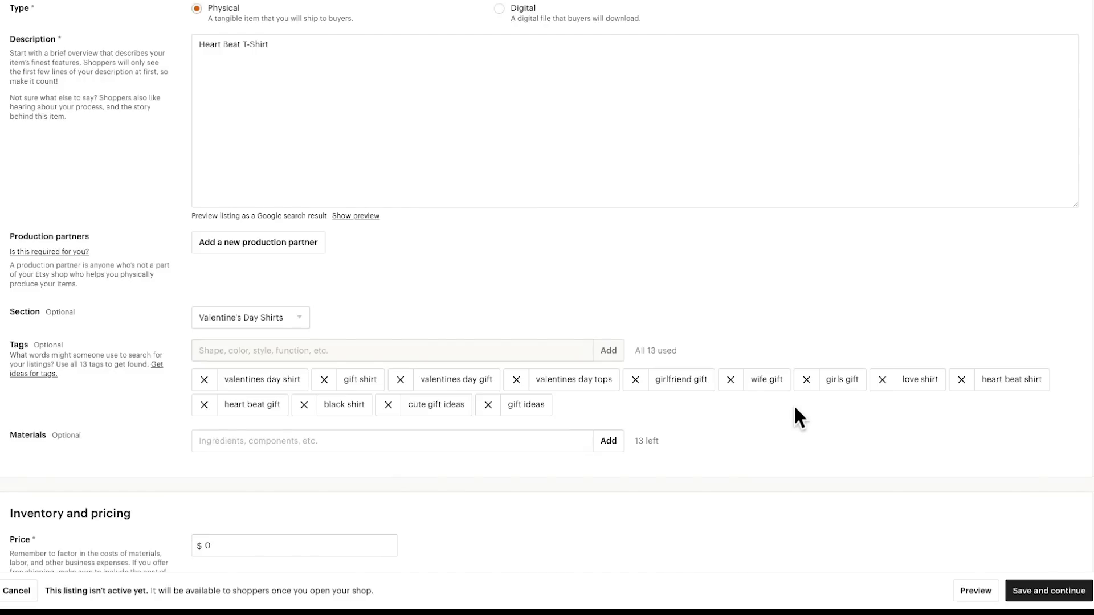
scroll(794, 406, down, 1)
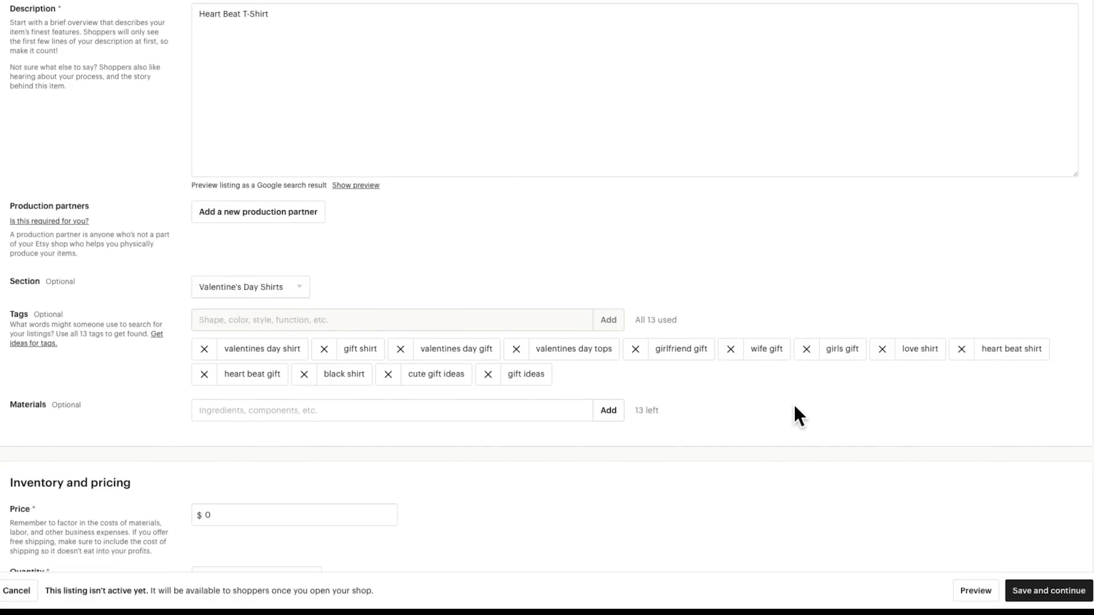
click(221, 401)
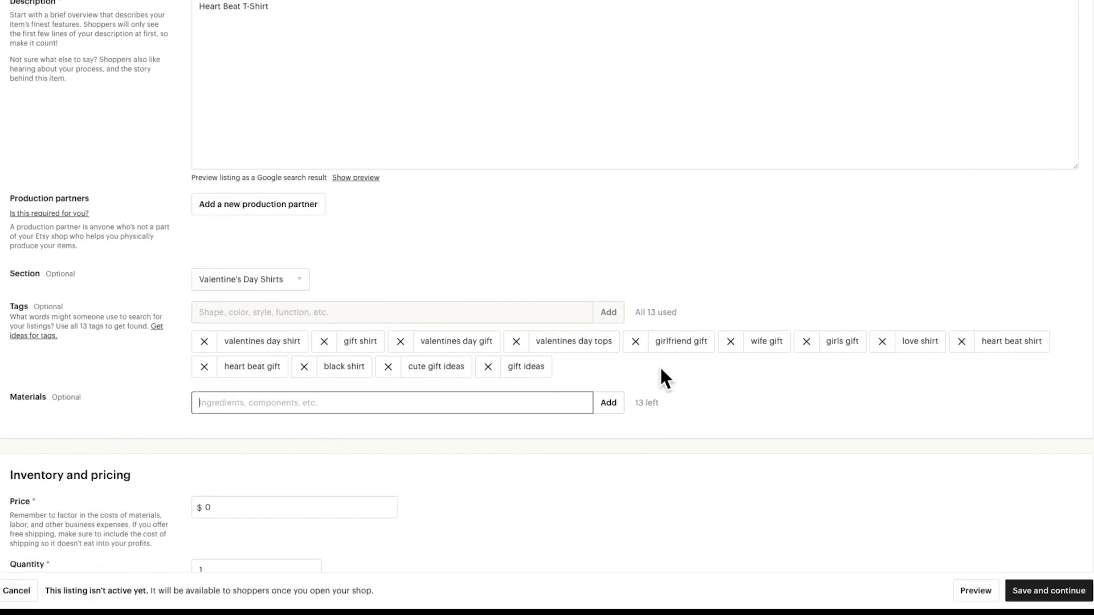
text(HTV)
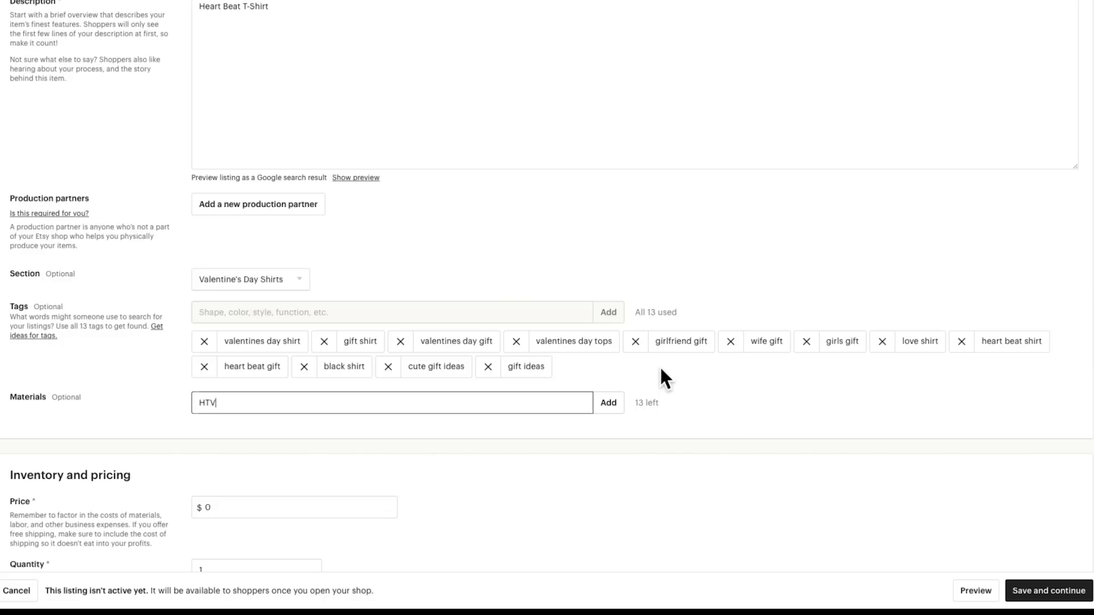
click(608, 402)
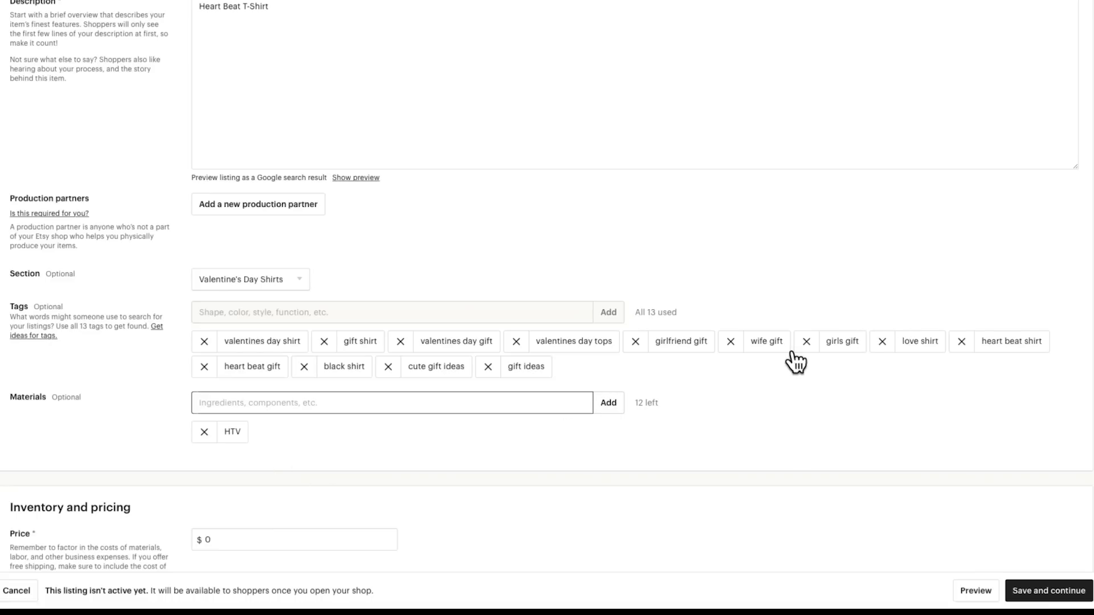
Set the listing's price to $24.00.
scroll(733, 373, down, 2)
scroll(730, 368, down, 4)
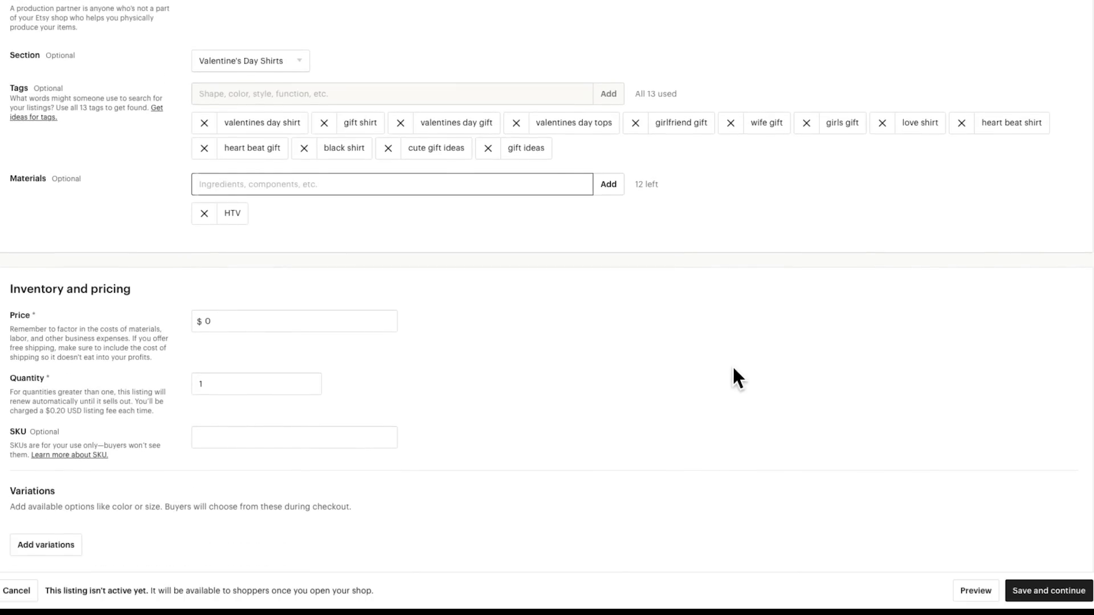
scroll(733, 369, down, 1)
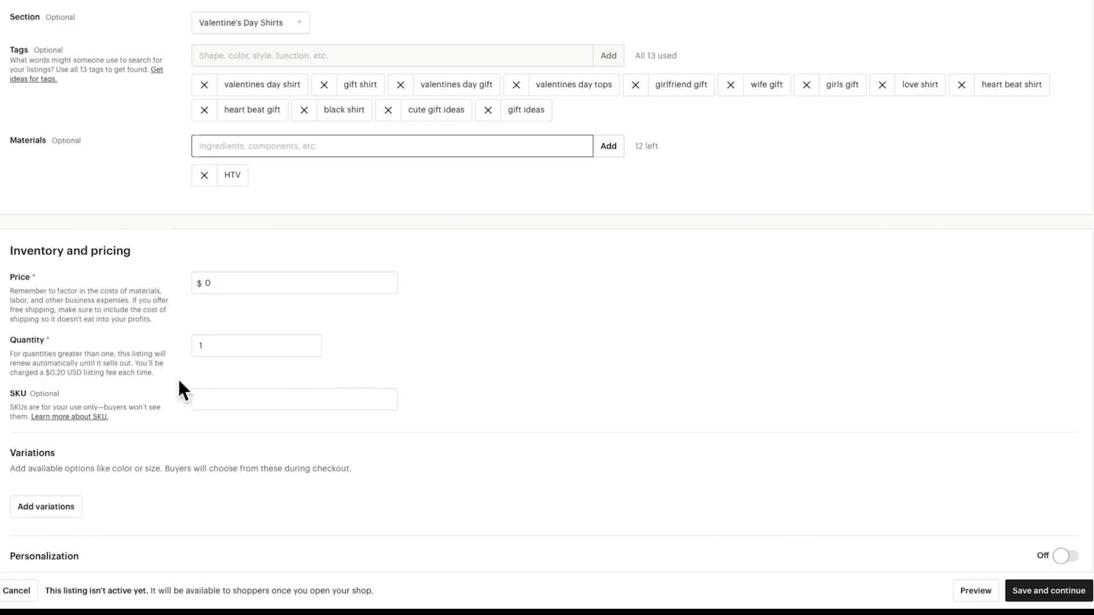
click(206, 283)
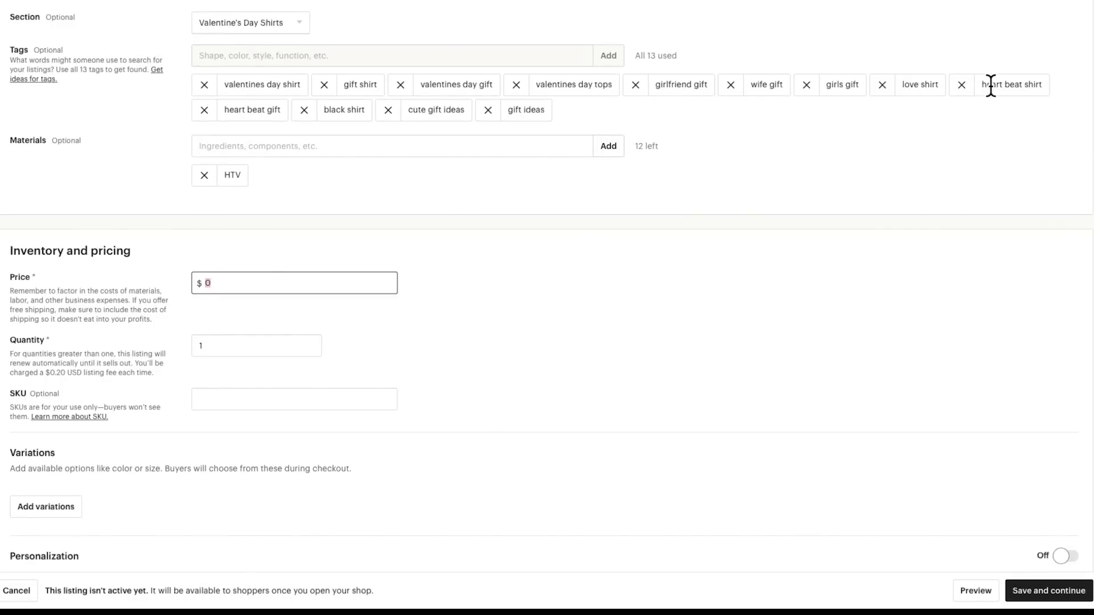
text(24.00)
click(273, 316)
Try quantities of 999 and 1 for the listing.
double_click(219, 349)
text(1)
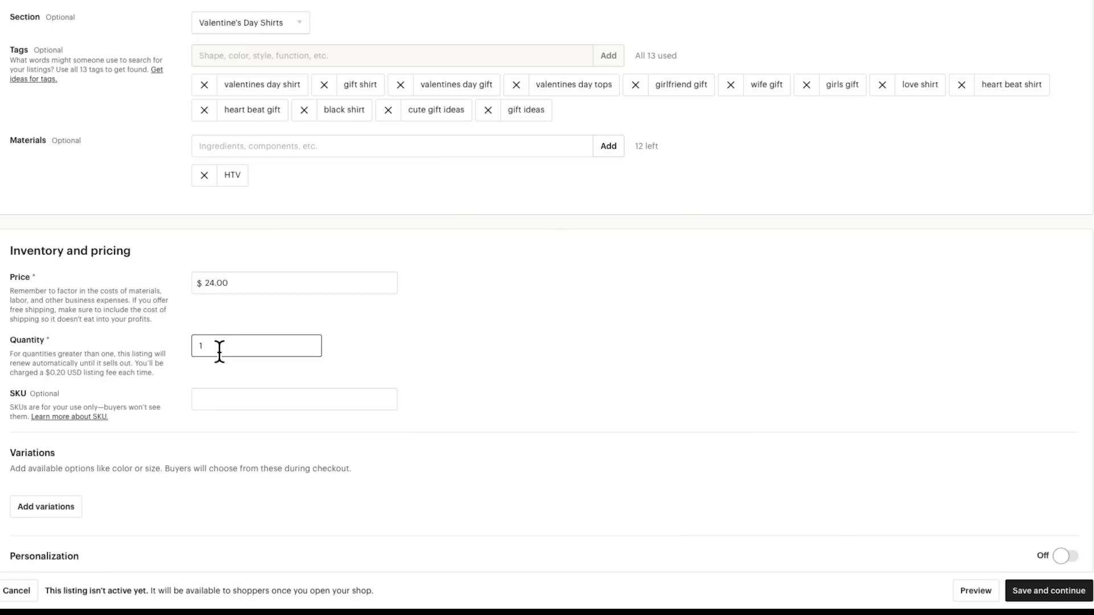
drag(188, 347, 244, 345)
text(999)
drag(222, 347, 165, 347)
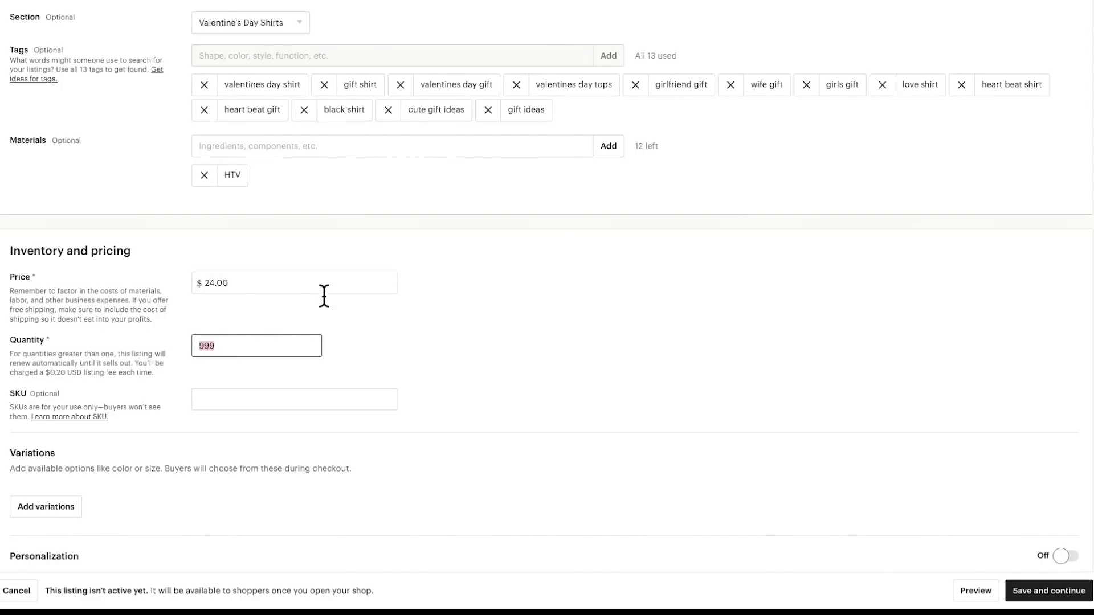
text(1)
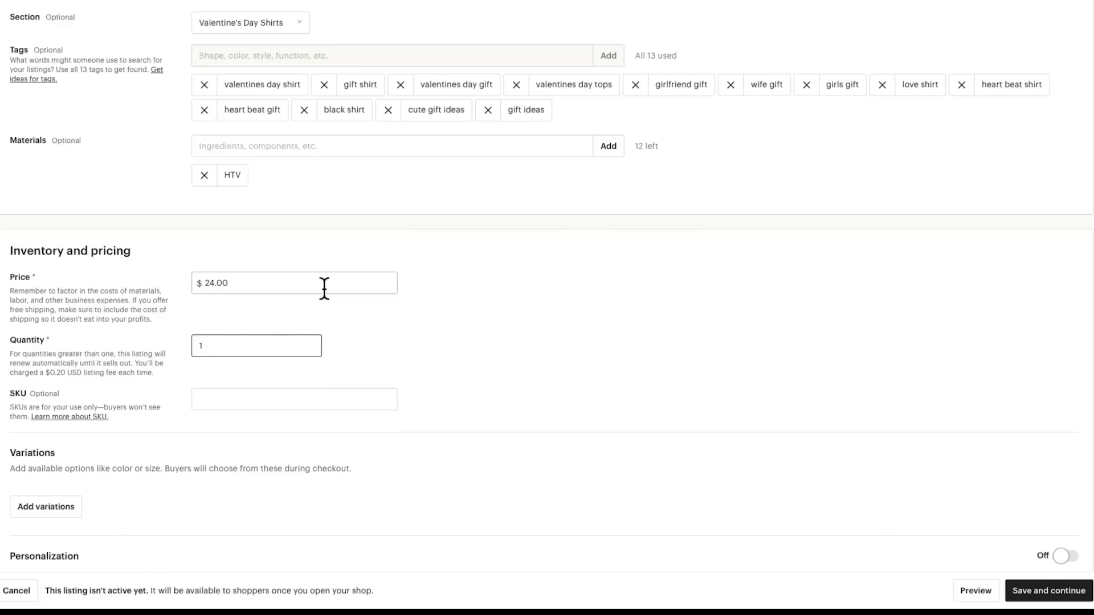
Set the listing's quantity to 50.
drag(195, 346, 355, 340)
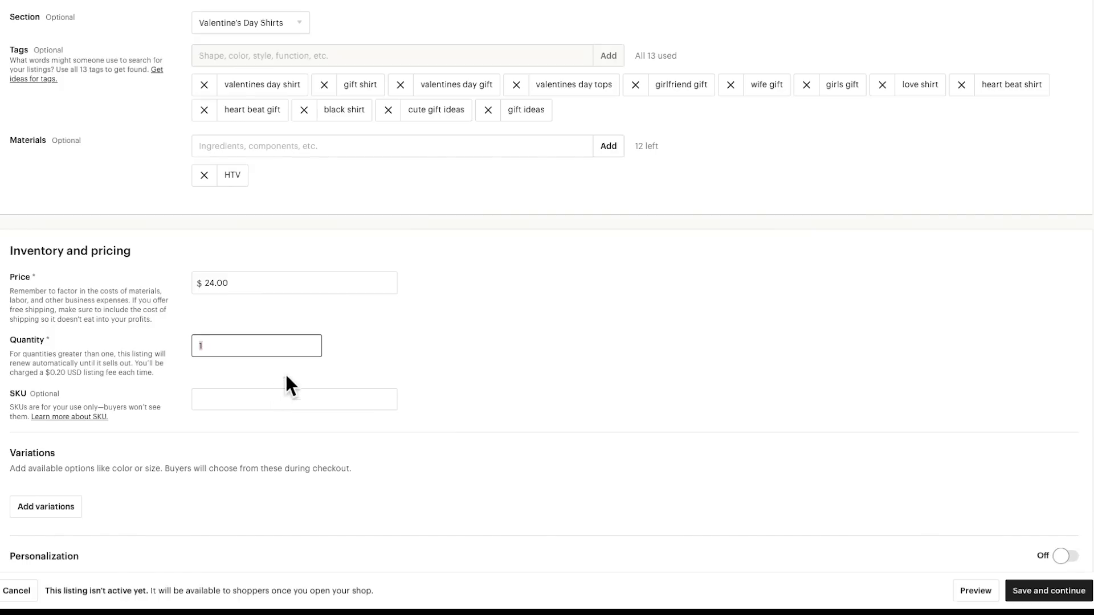
text(50)
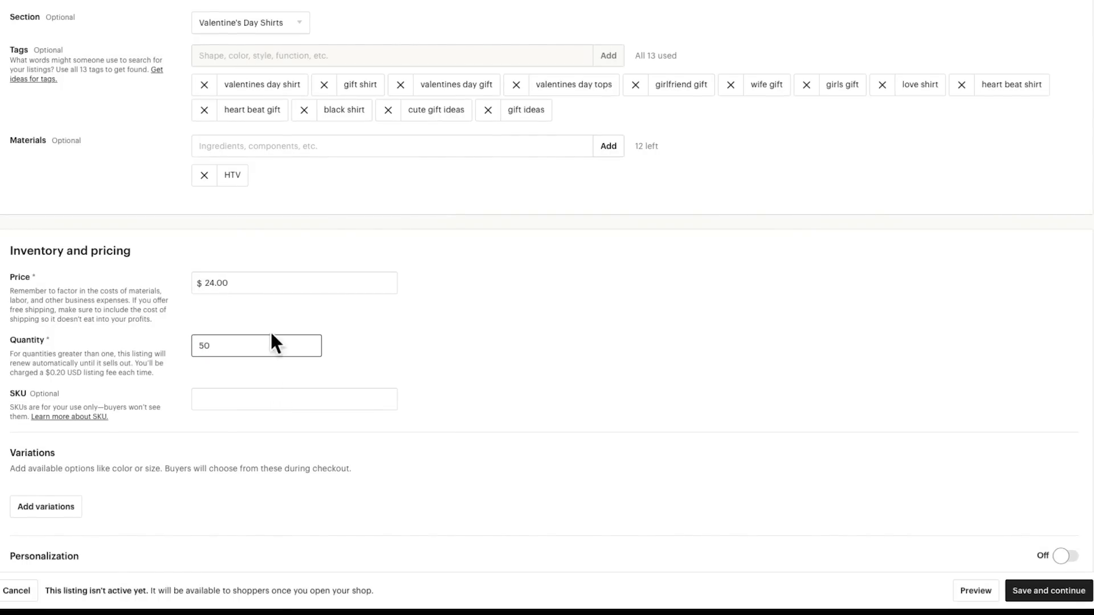
click(207, 316)
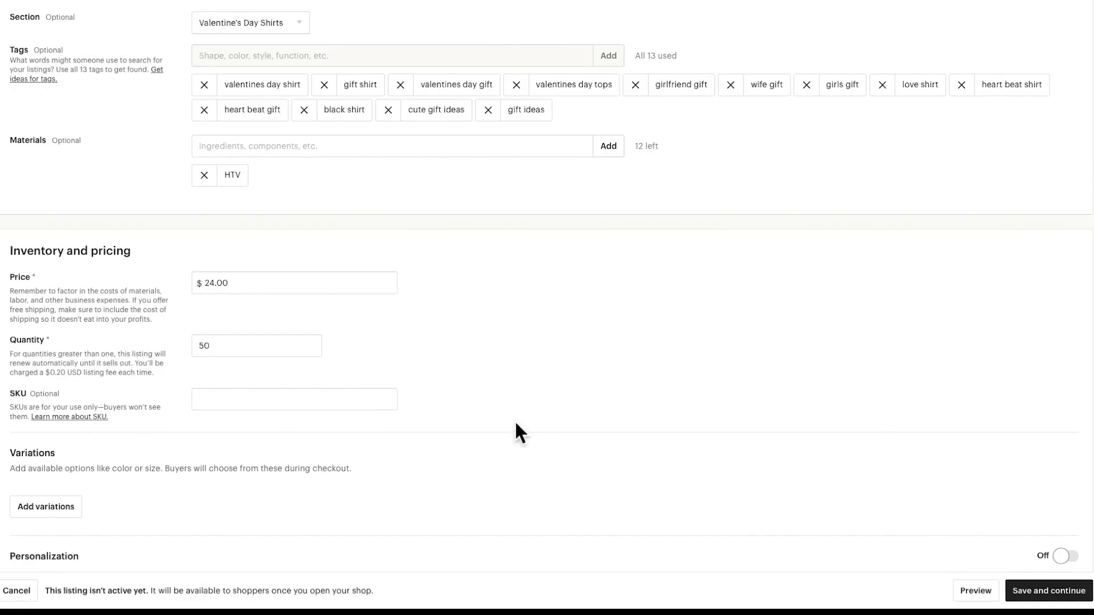
Create a new custom variation named "Color" for the listing.
scroll(531, 418, down, 2)
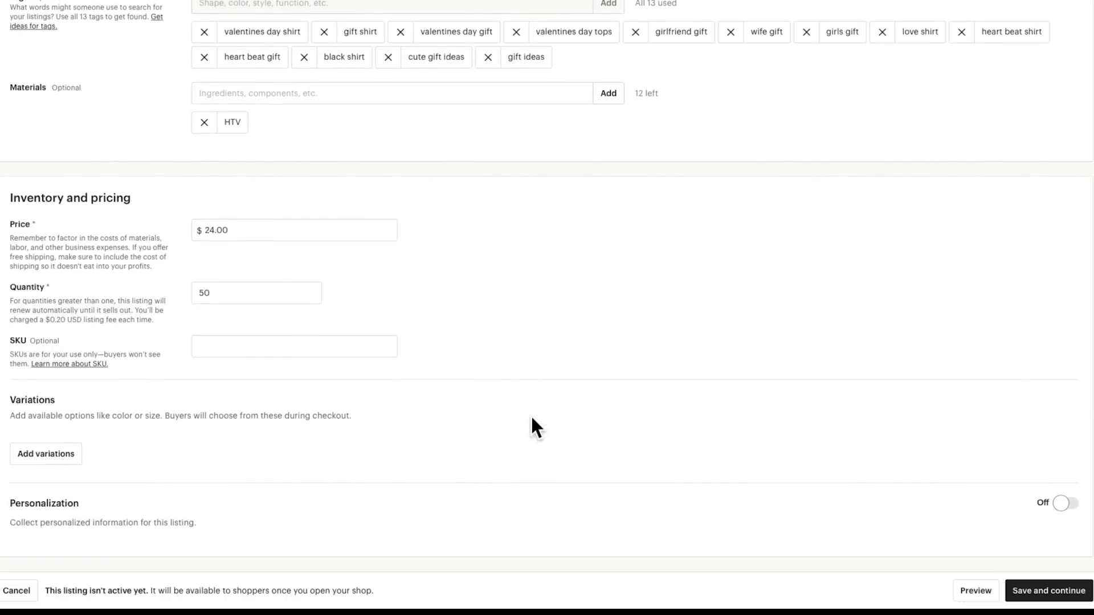
scroll(532, 421, down, 3)
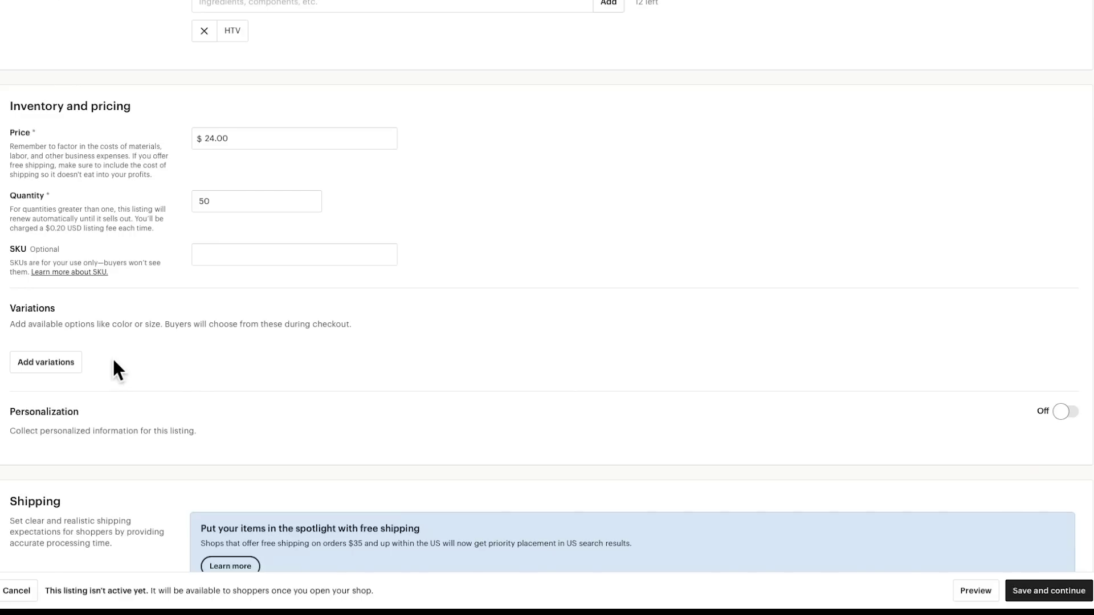
click(45, 364)
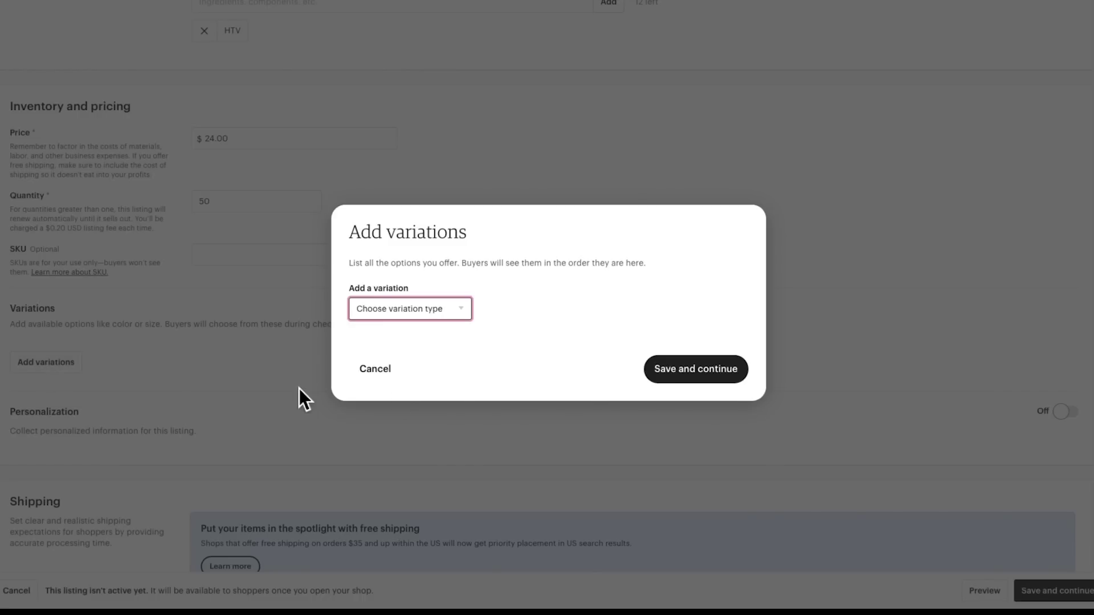
click(459, 309)
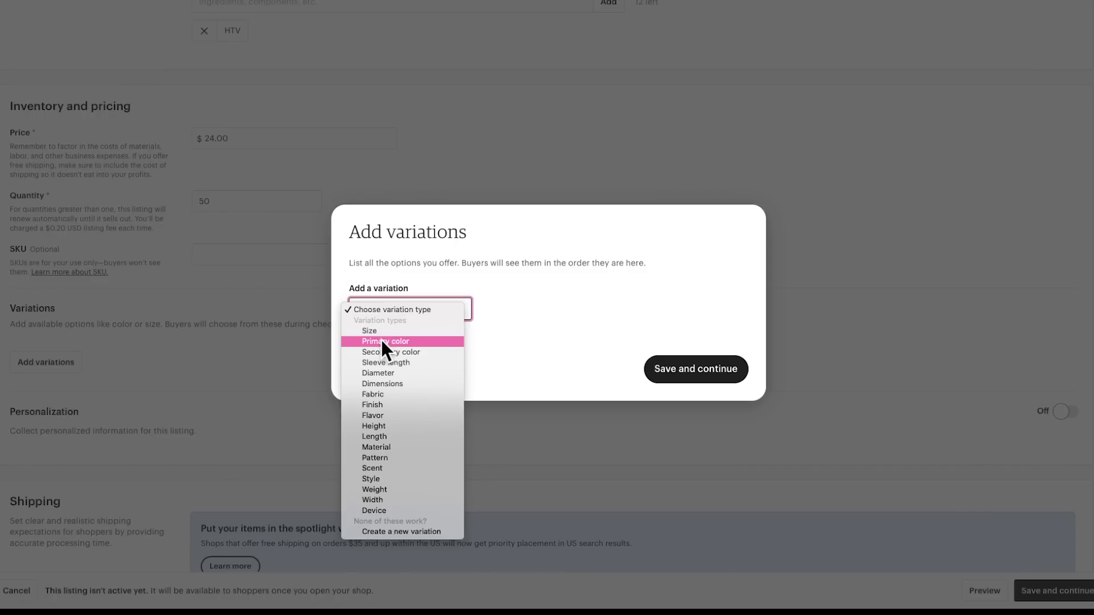
click(401, 532)
click(368, 305)
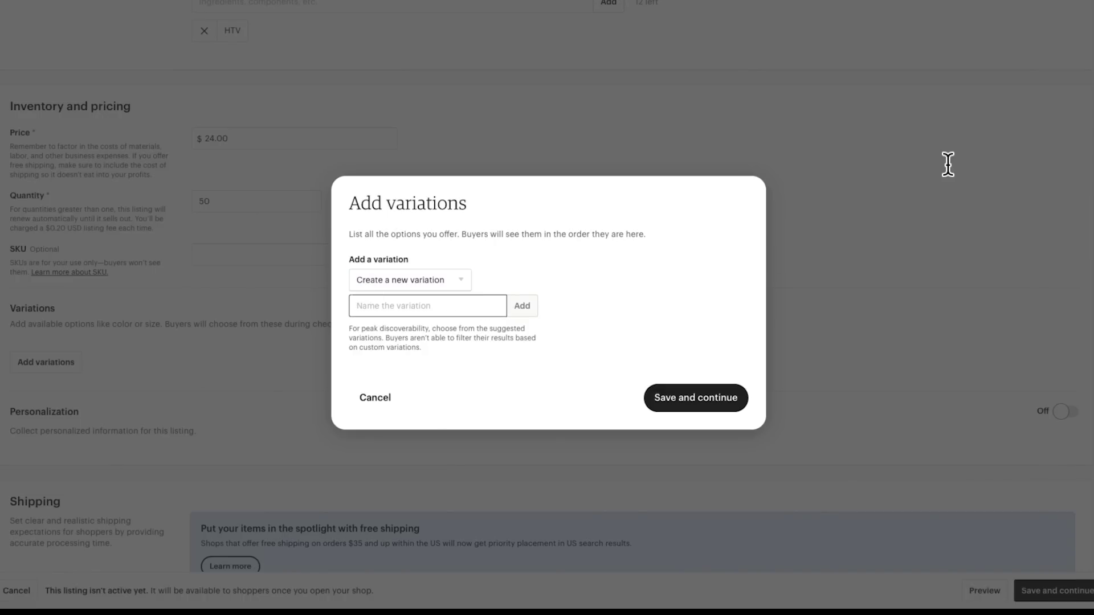
text(COLO)
key(BackSpace)
key(BackSpace)
key(BackSpace)
text(olor)
click(521, 311)
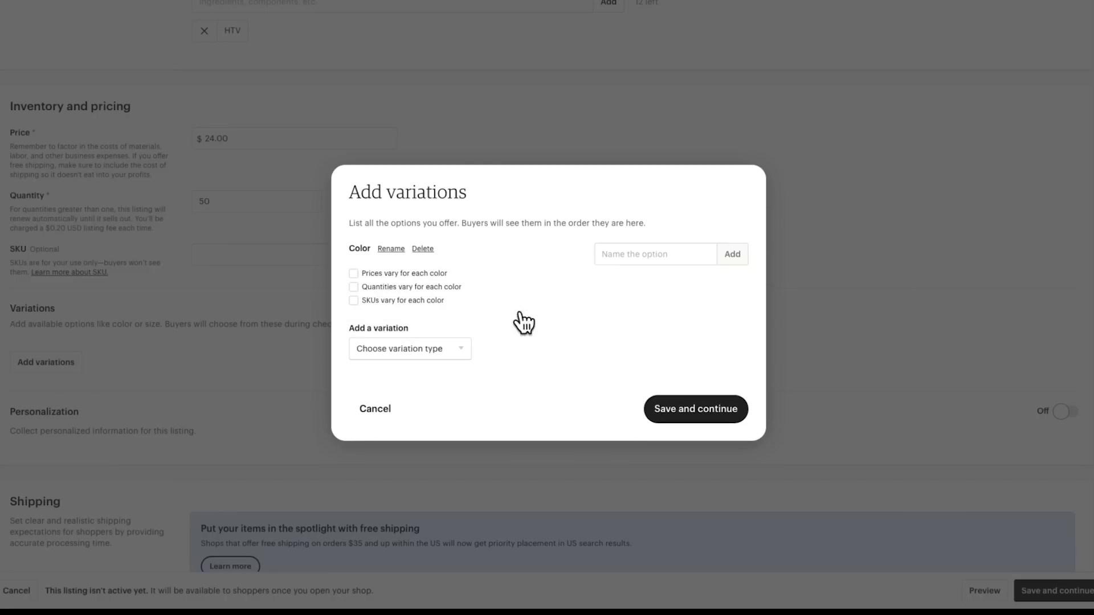
Add the options Red, Pink and Black to the Color variation.
click(623, 254)
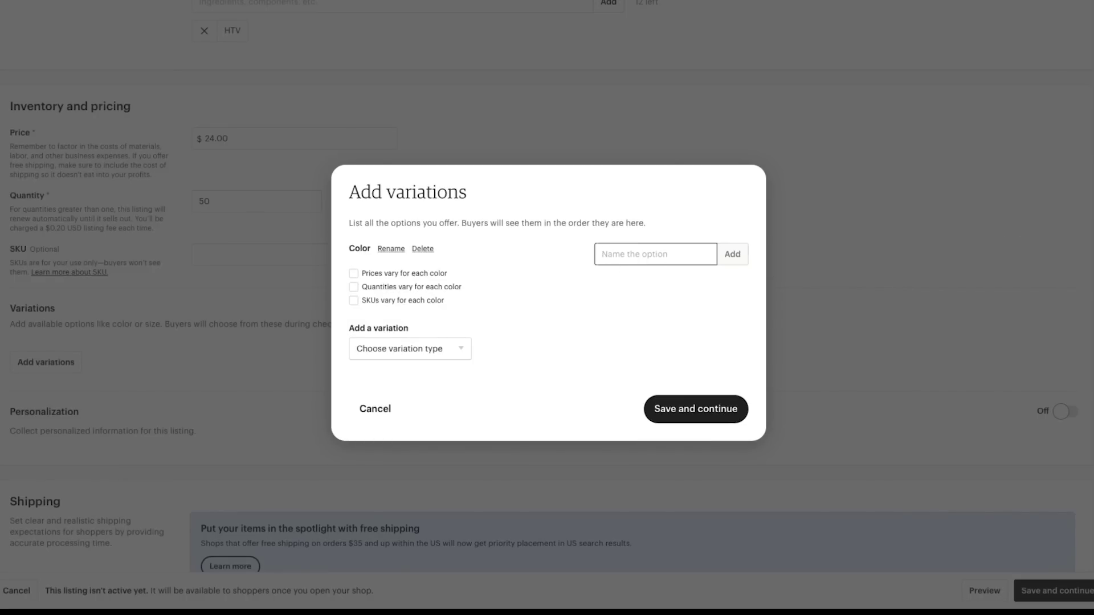
text(Red)
key(Return)
text(Pink)
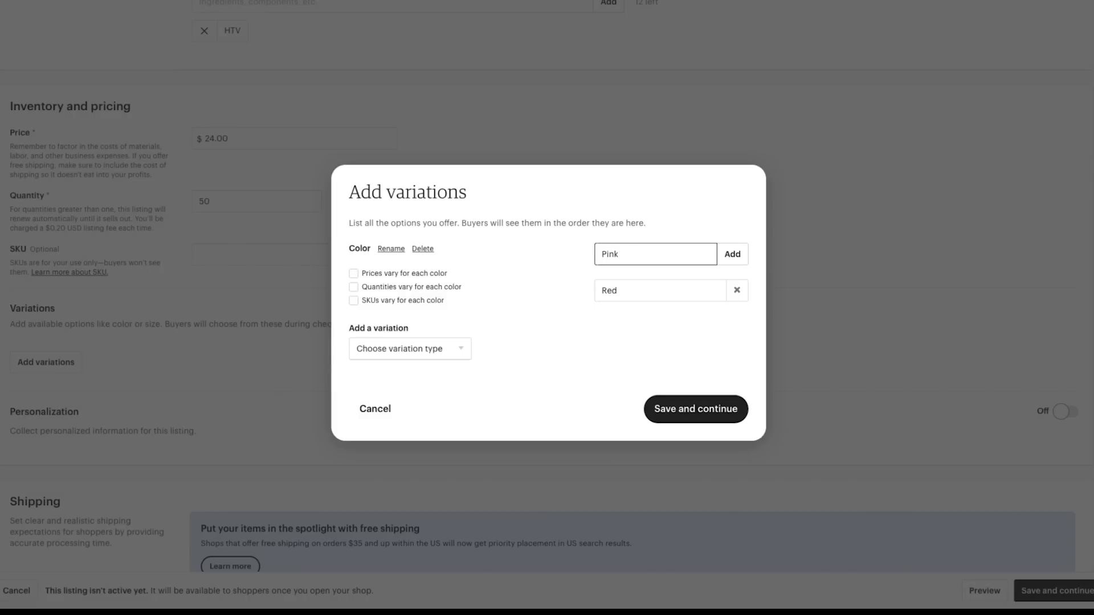
key(Return)
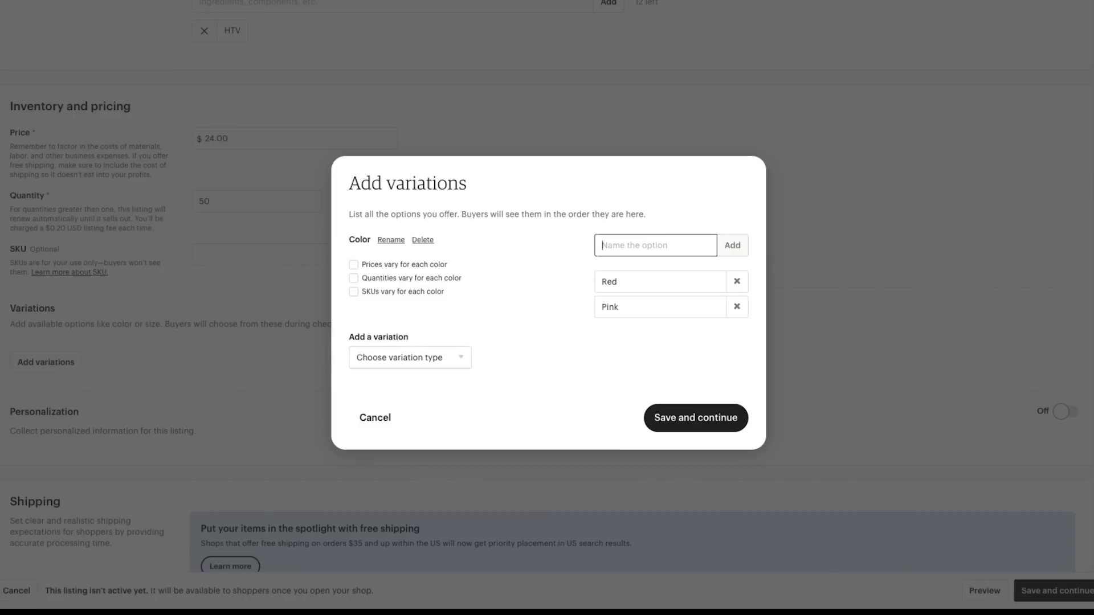
text(Black)
click(732, 246)
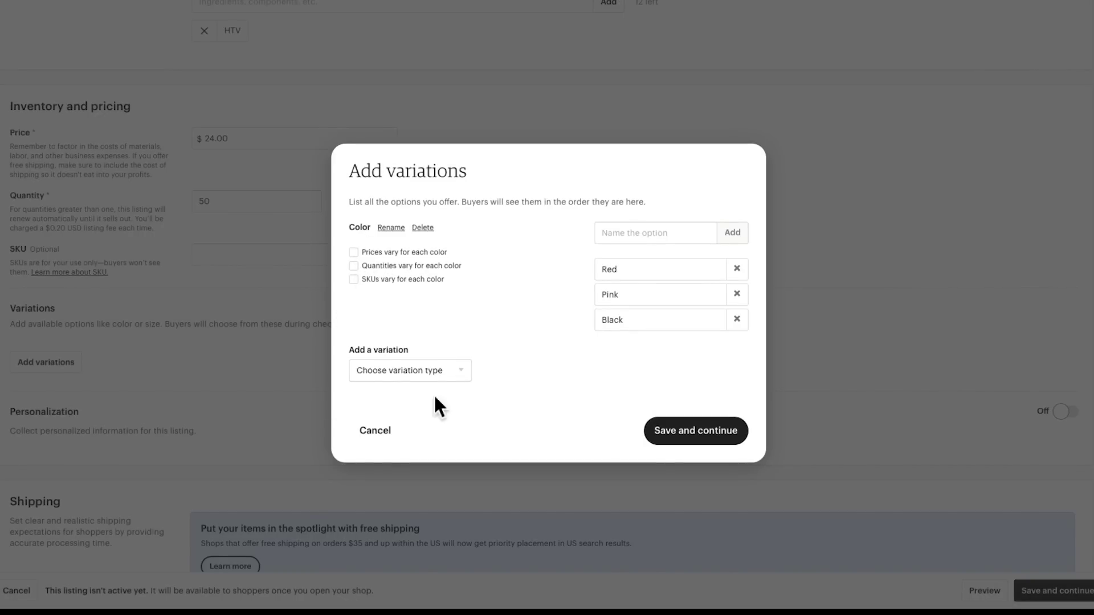
Create a second custom variation named "Size".
click(461, 373)
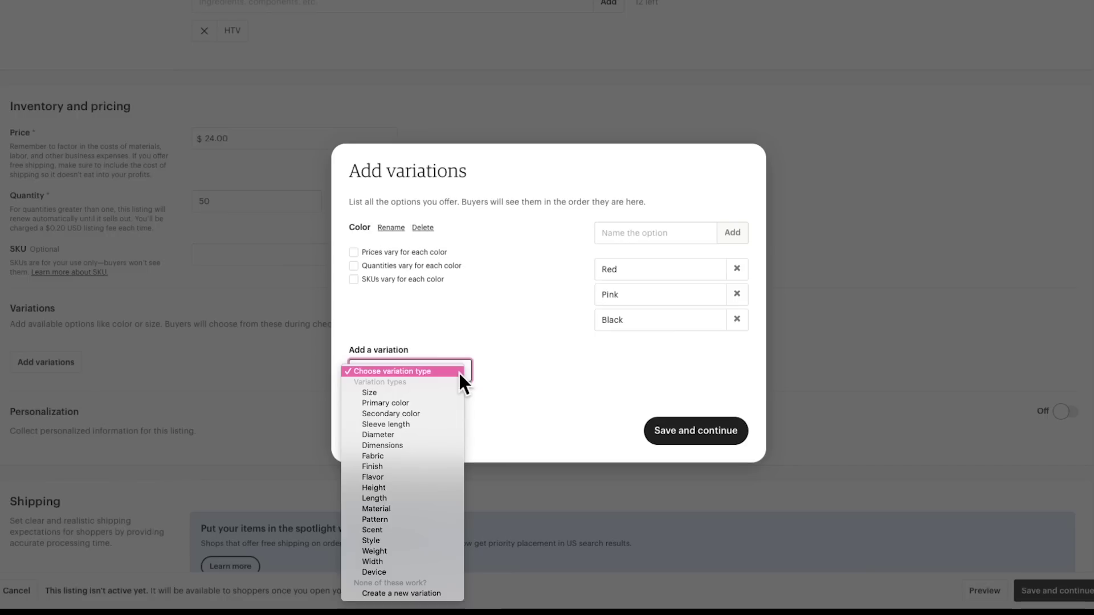
click(416, 594)
click(421, 371)
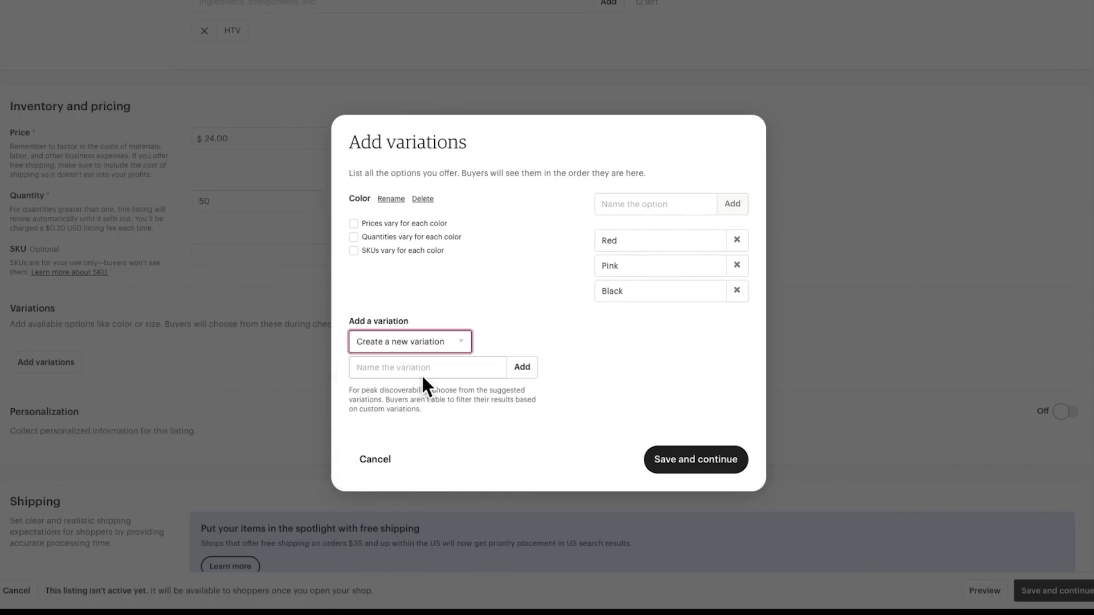
text(Size)
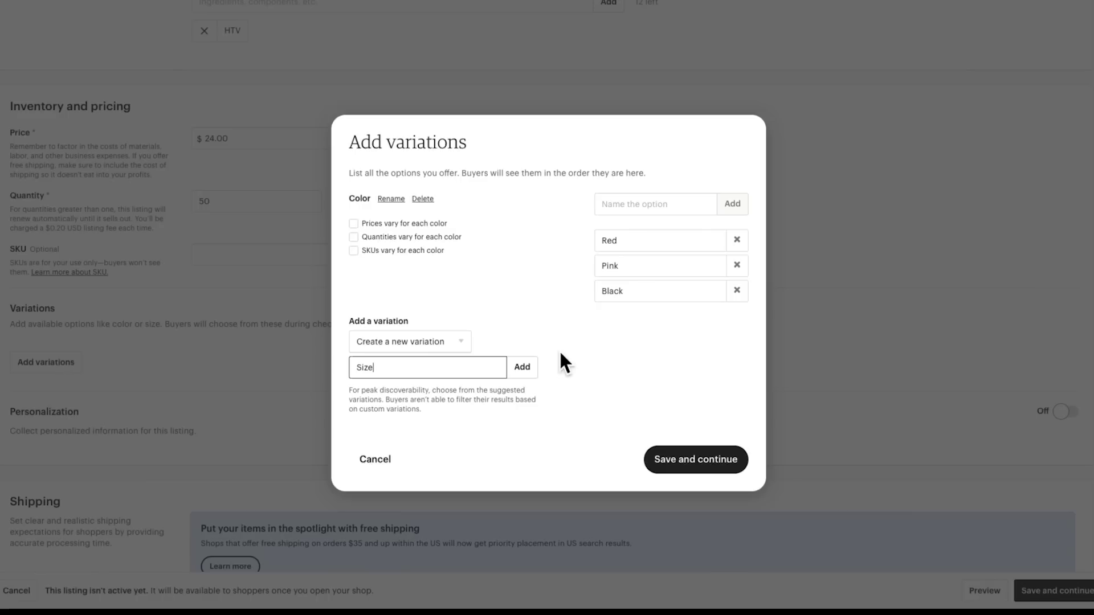
click(522, 367)
Add the options S, M, L and XL to the Size variation and save the variations with prices varying for each size.
click(620, 356)
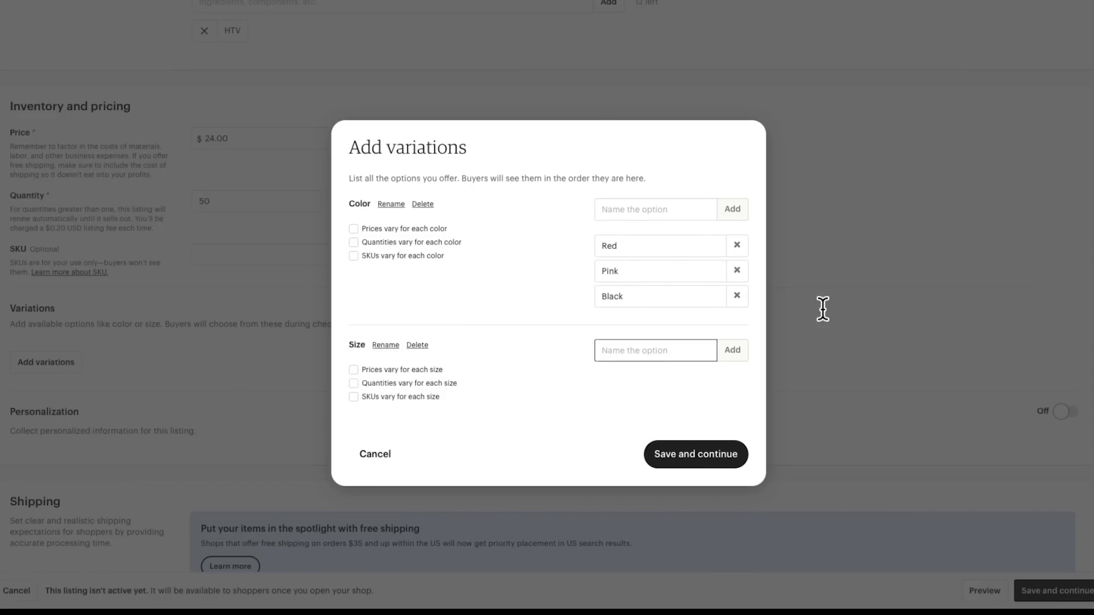
text(S)
key(Return)
text(M)
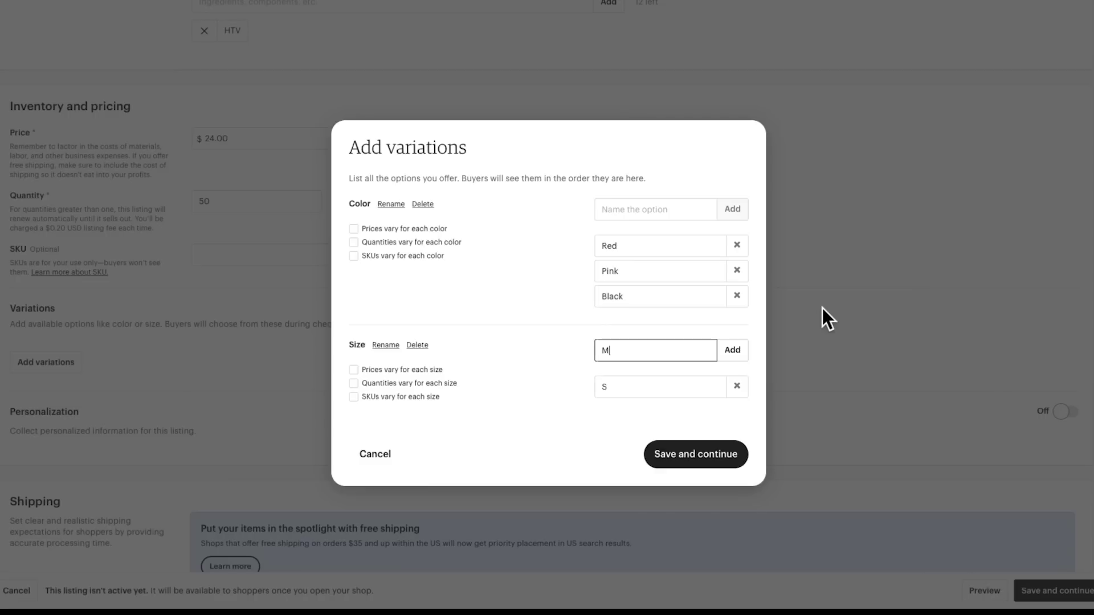
key(Return)
text(L)
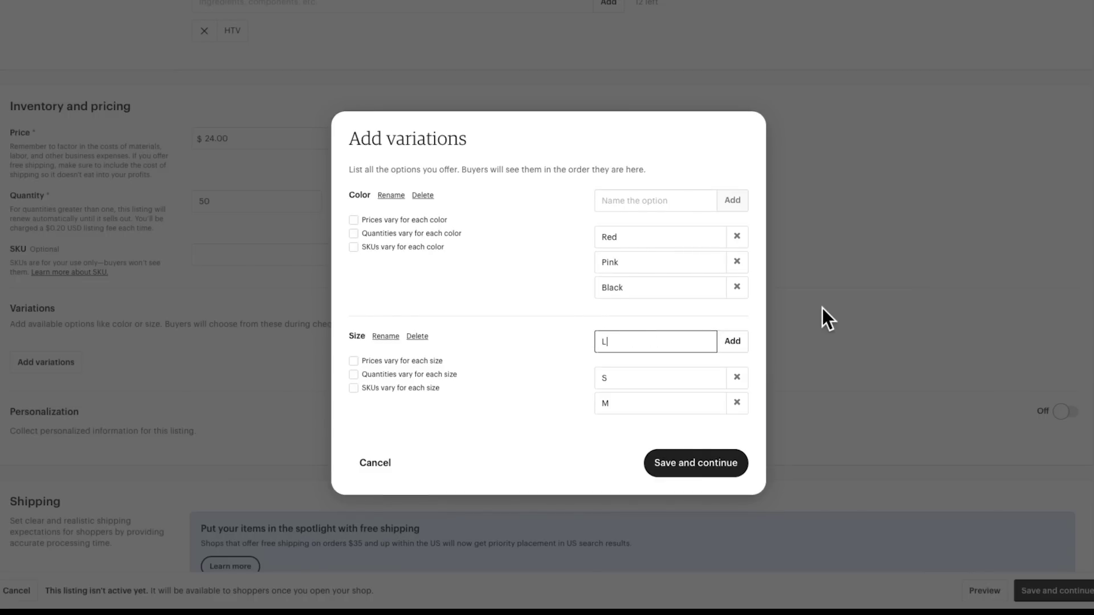
key(Return)
text(XL)
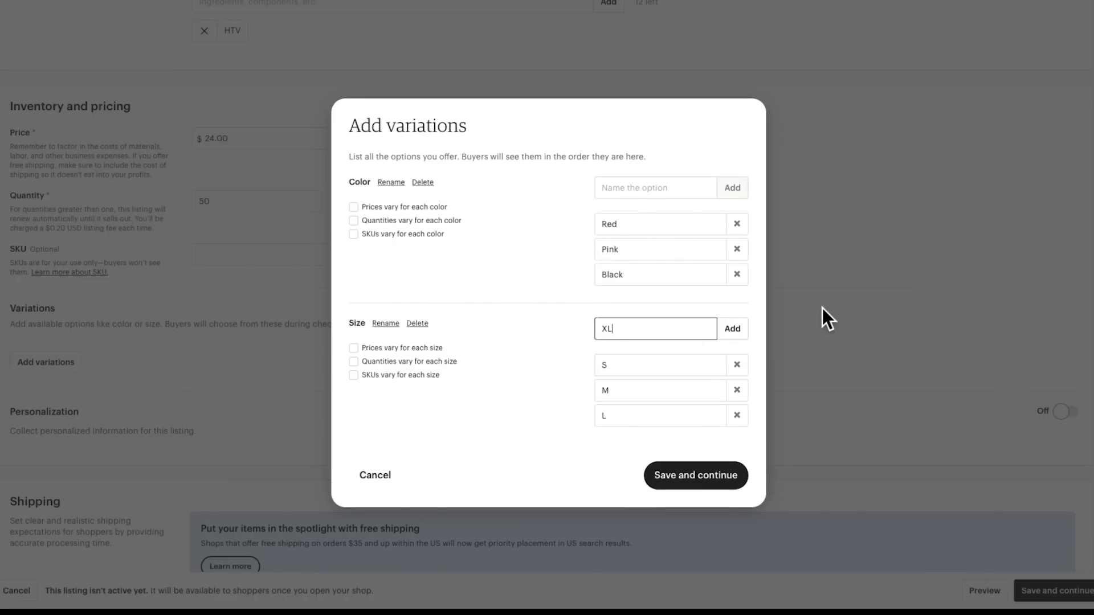
key(Return)
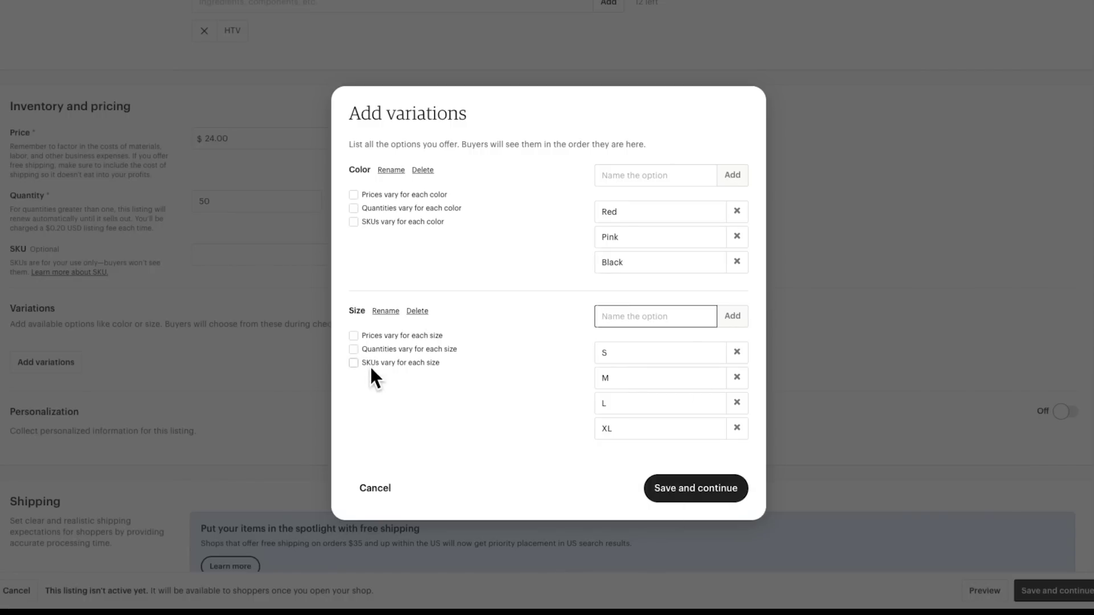
click(354, 335)
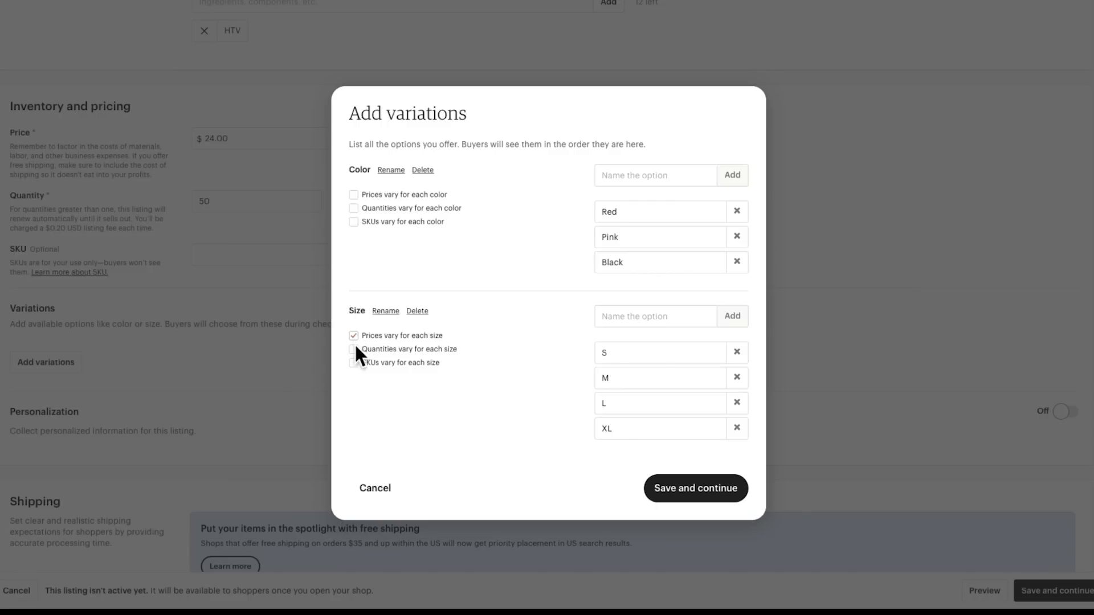
click(670, 489)
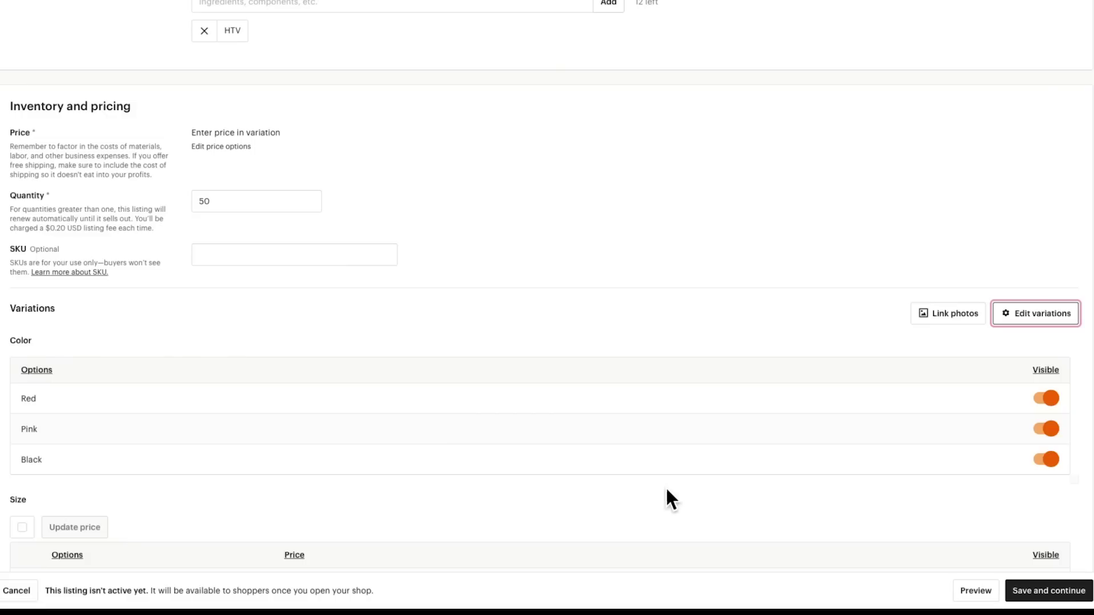
Set the price of the S, M and L sizes to $24 each.
scroll(655, 254, down, 2)
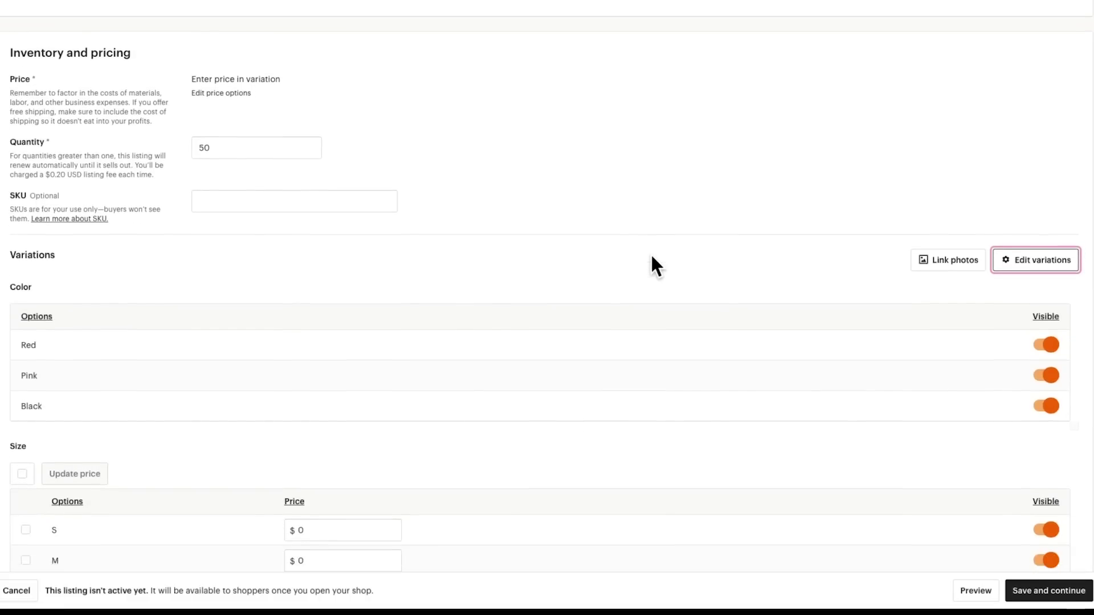
scroll(655, 247, down, 3)
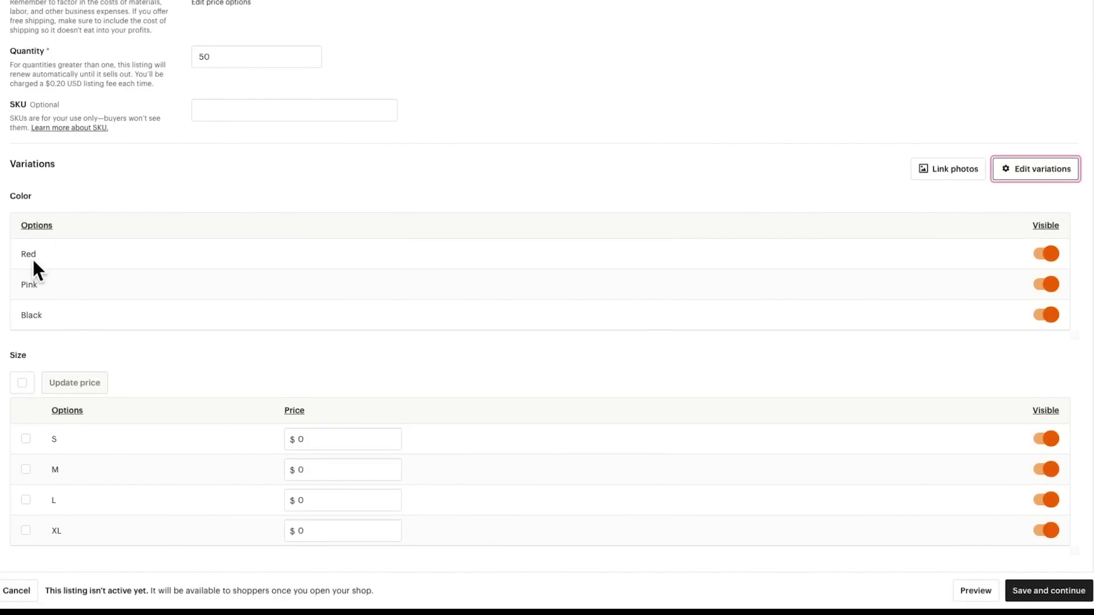
scroll(494, 310, down, 2)
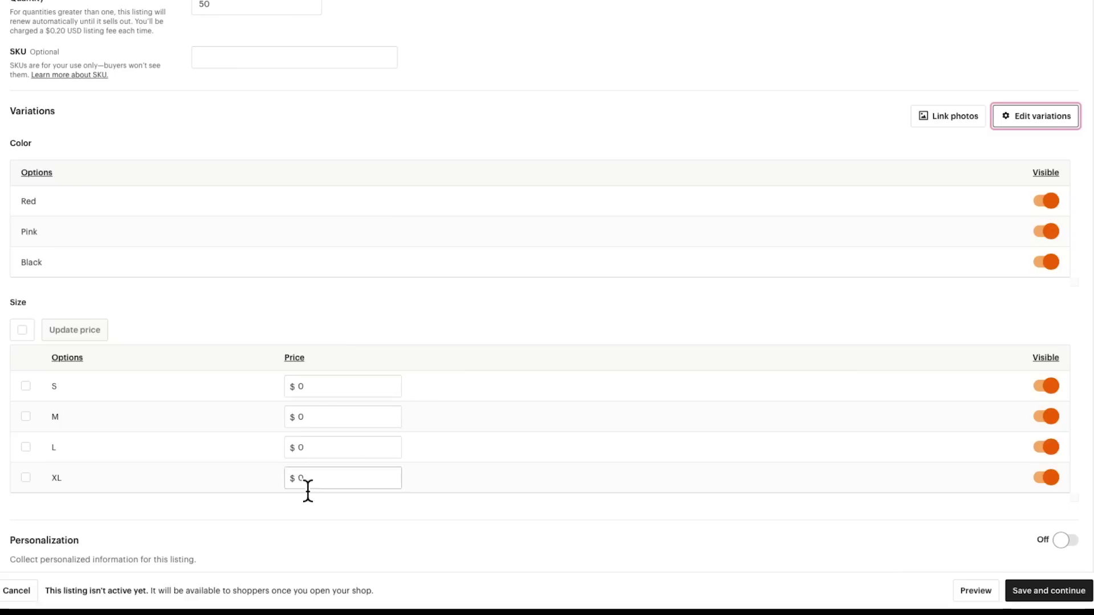
click(299, 386)
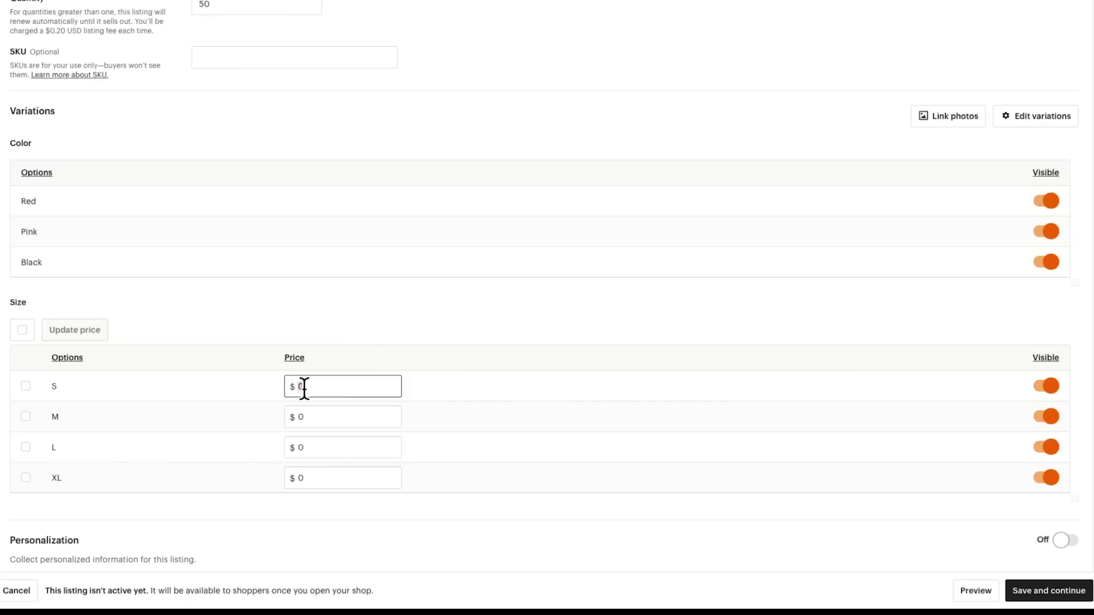
text(24)
click(307, 426)
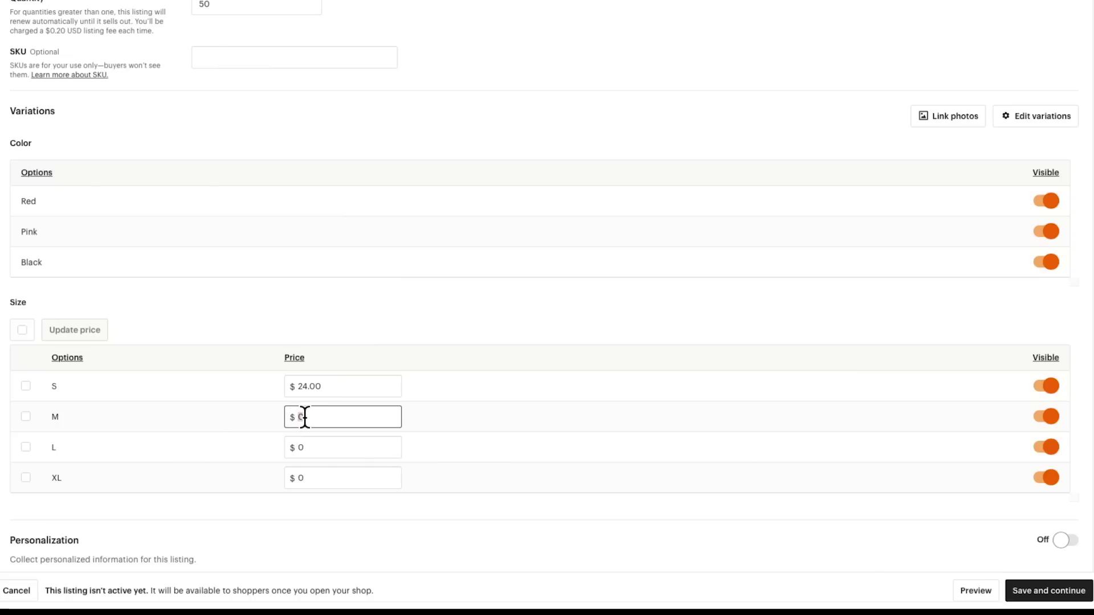
text(24)
click(303, 447)
double_click(311, 447)
text(24)
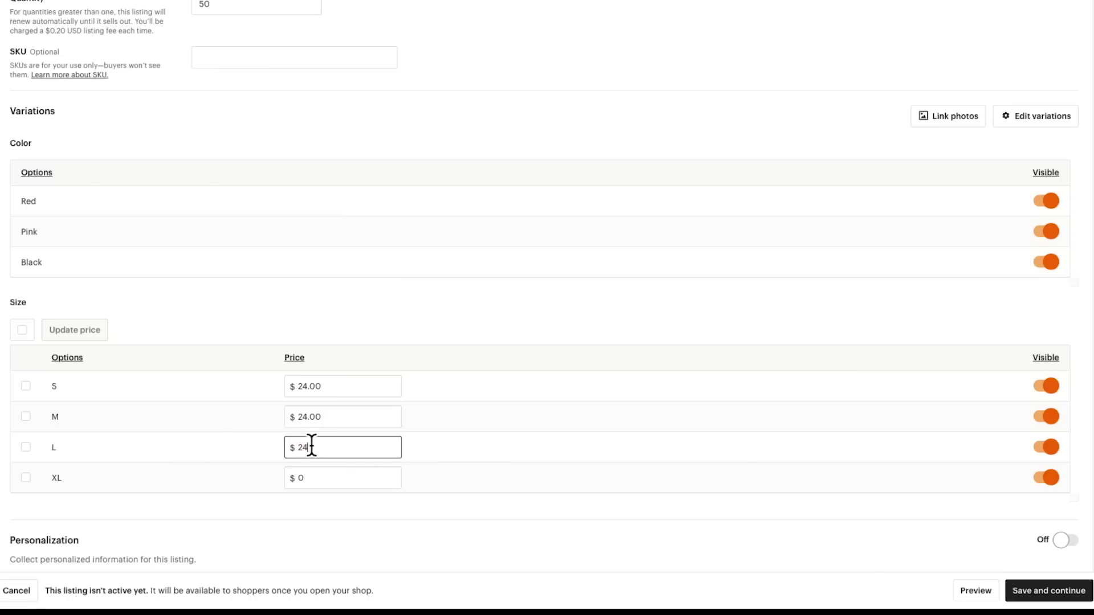
Set the price of the XL size to $26.
click(307, 477)
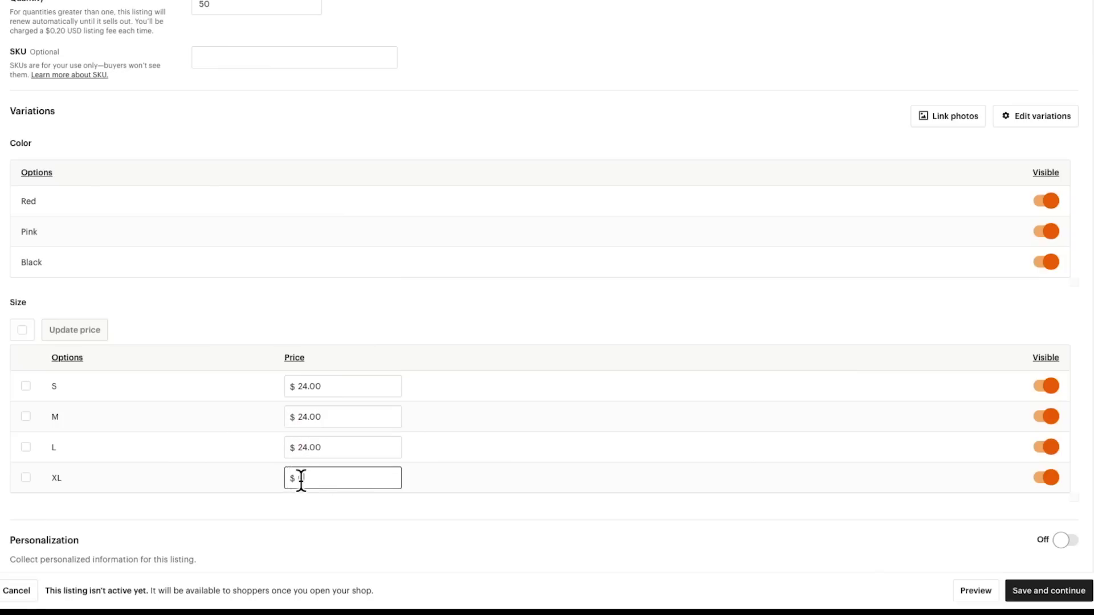
double_click(299, 479)
text(26)
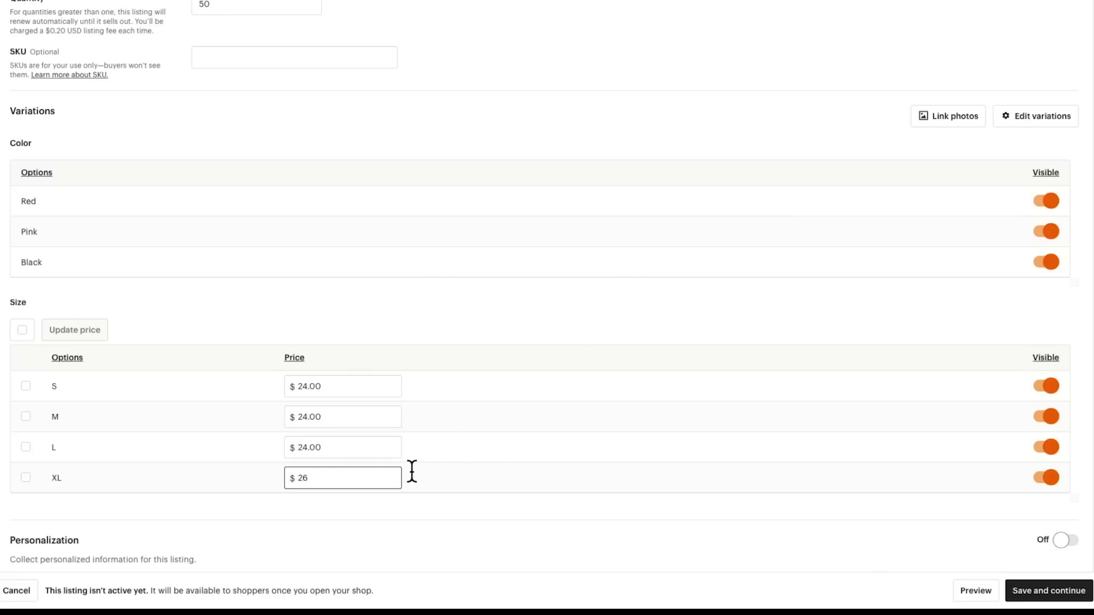
click(452, 448)
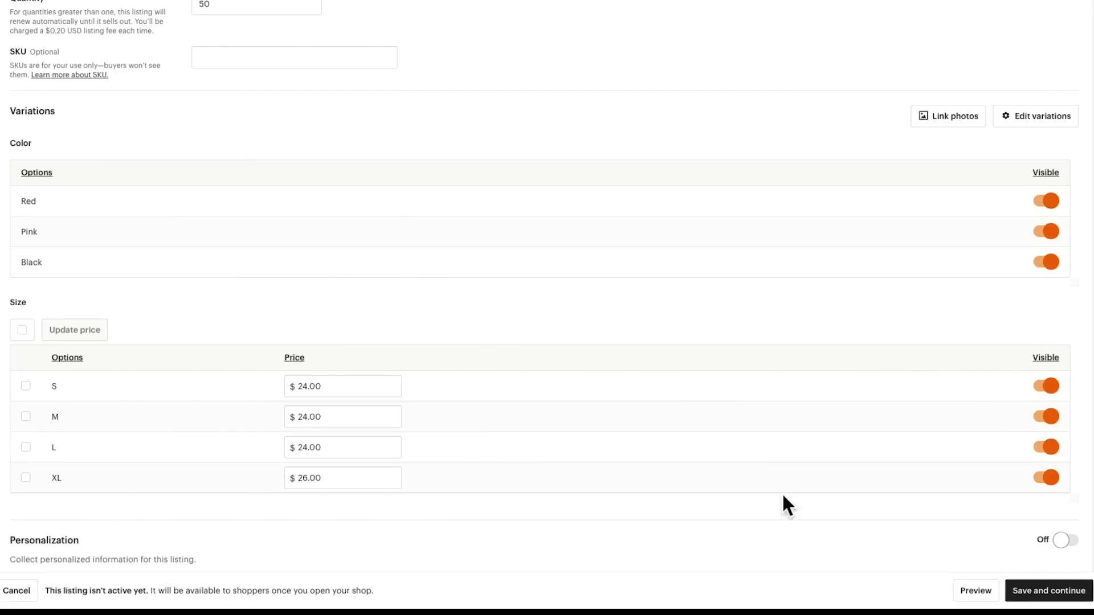
click(1048, 481)
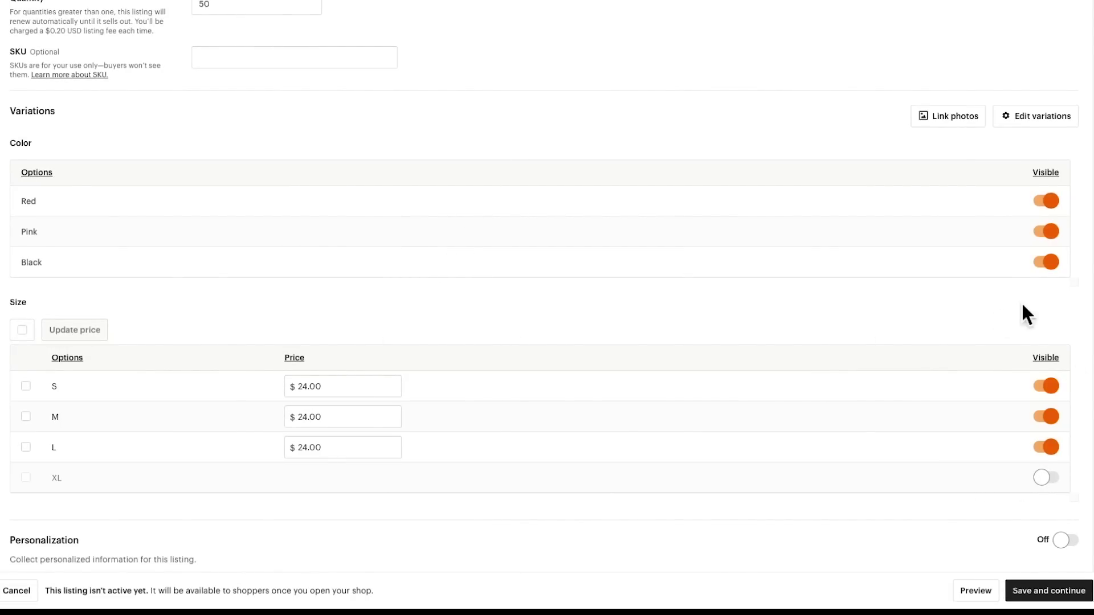
click(1046, 202)
click(1046, 202)
click(1040, 480)
Turn on personalization for the listing and mark it as optional for buyers.
scroll(559, 290, down, 4)
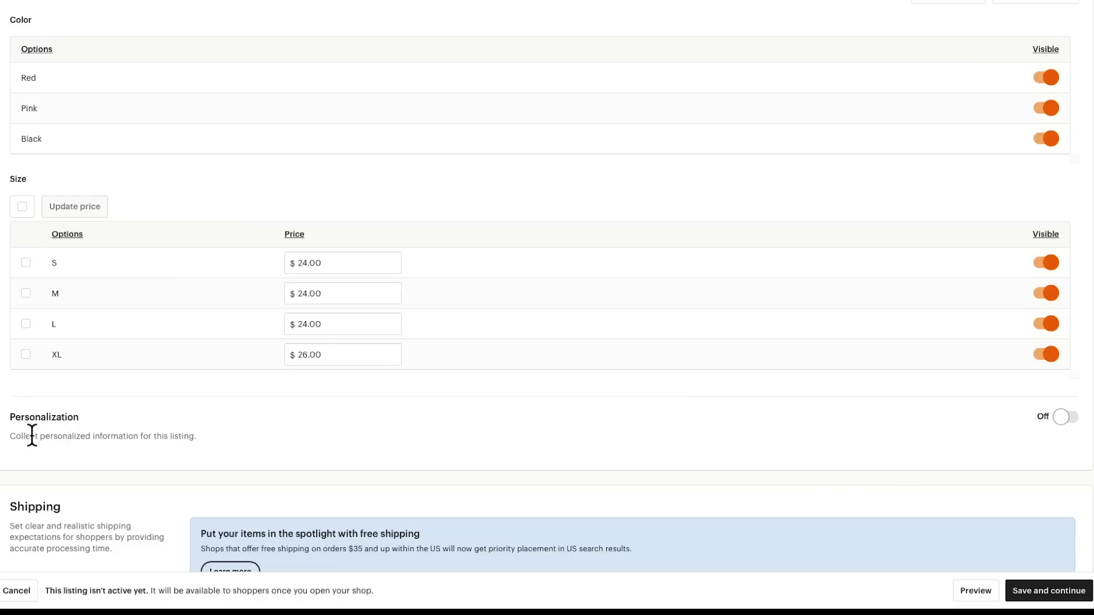
click(1063, 422)
scroll(492, 387, down, 2)
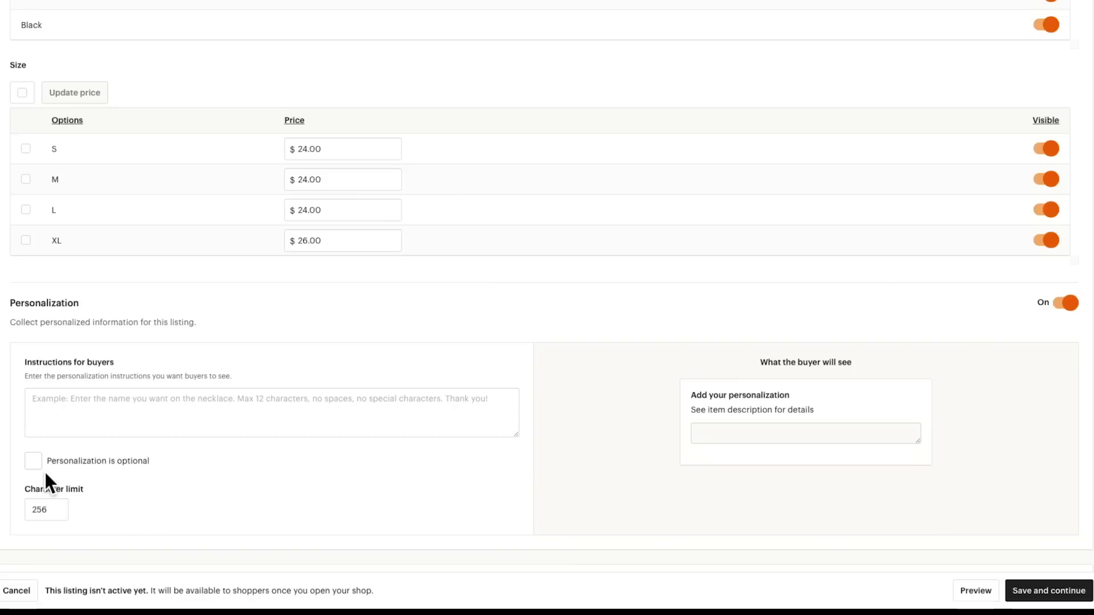
click(32, 461)
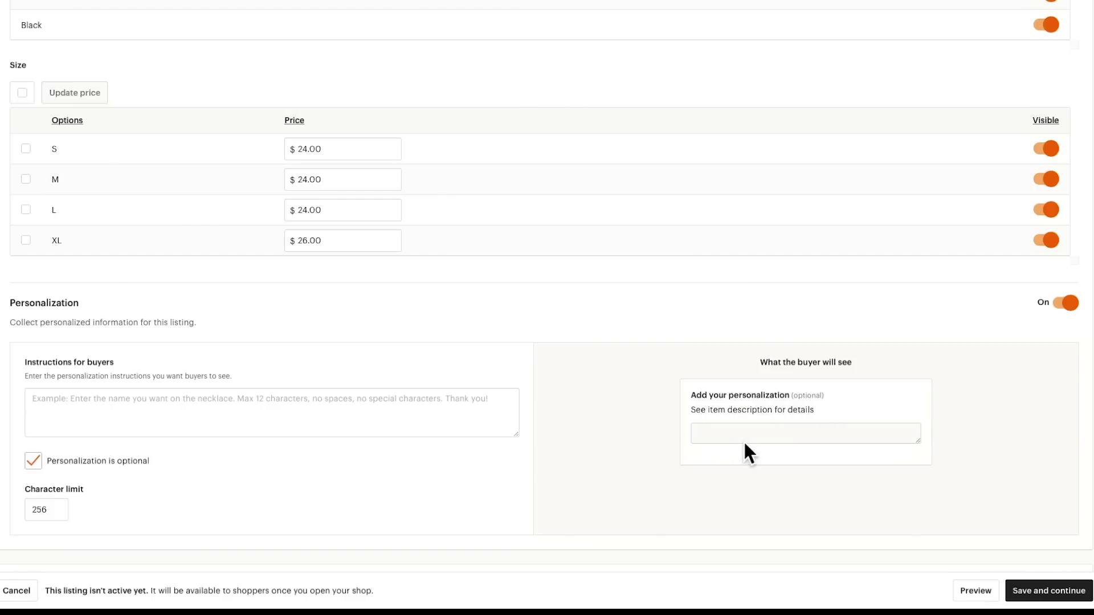
scroll(744, 428, down, 1)
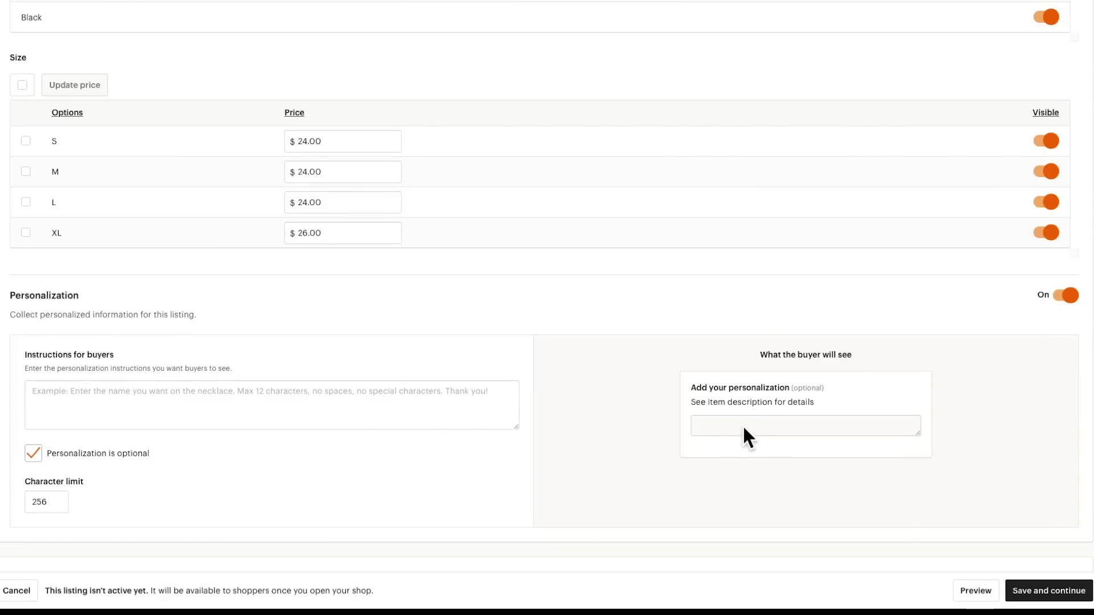
click(57, 397)
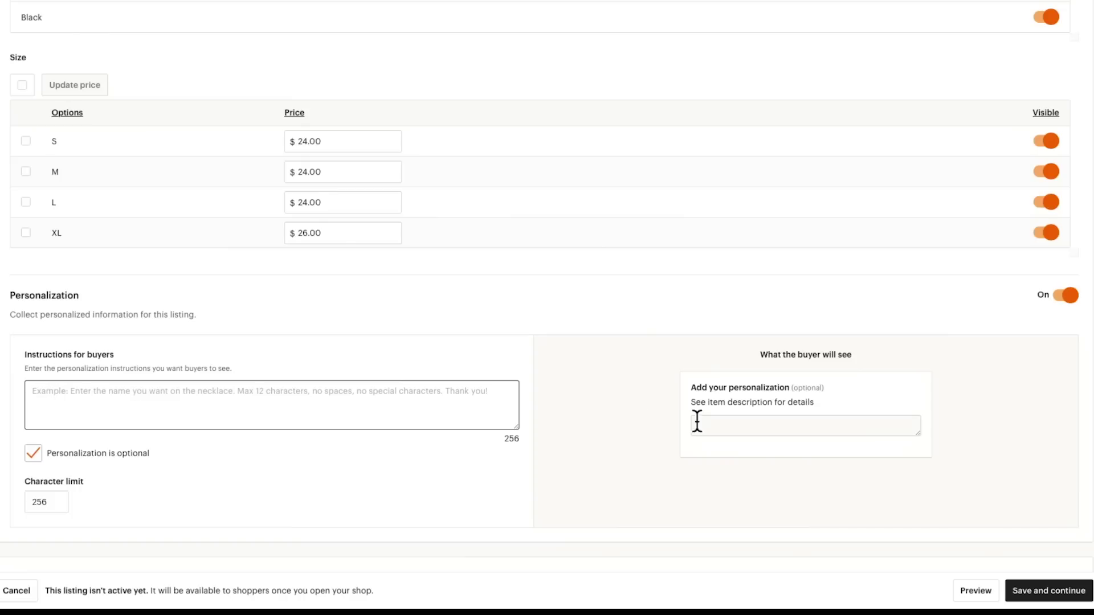
scroll(462, 383, down, 3)
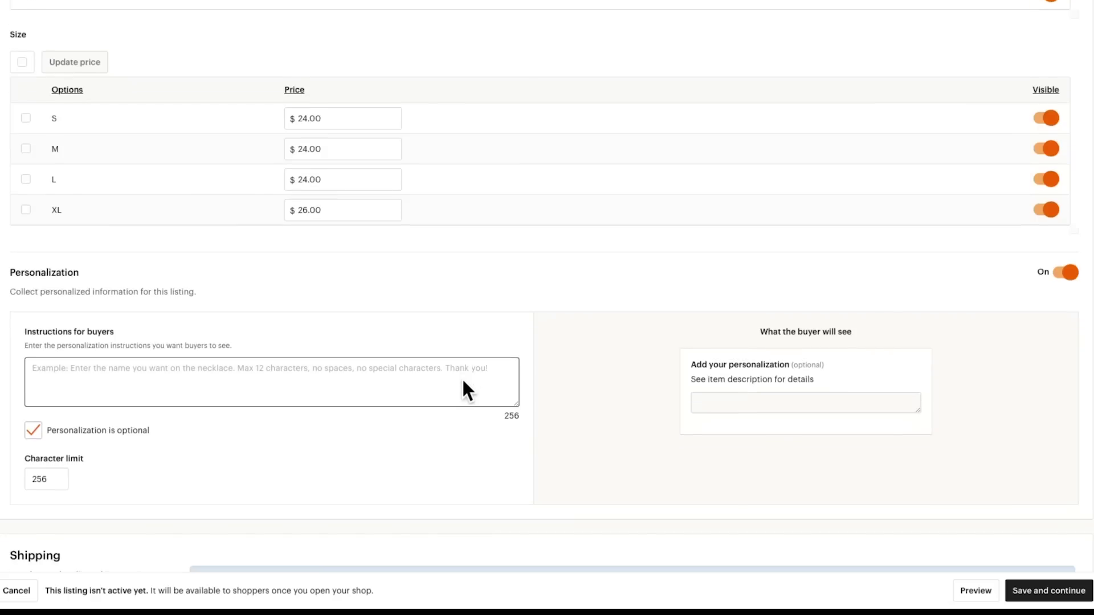
Keep the shipping prices on "Calculate them for me (Recommended)" and enter the origin zip code.
scroll(462, 383, down, 10)
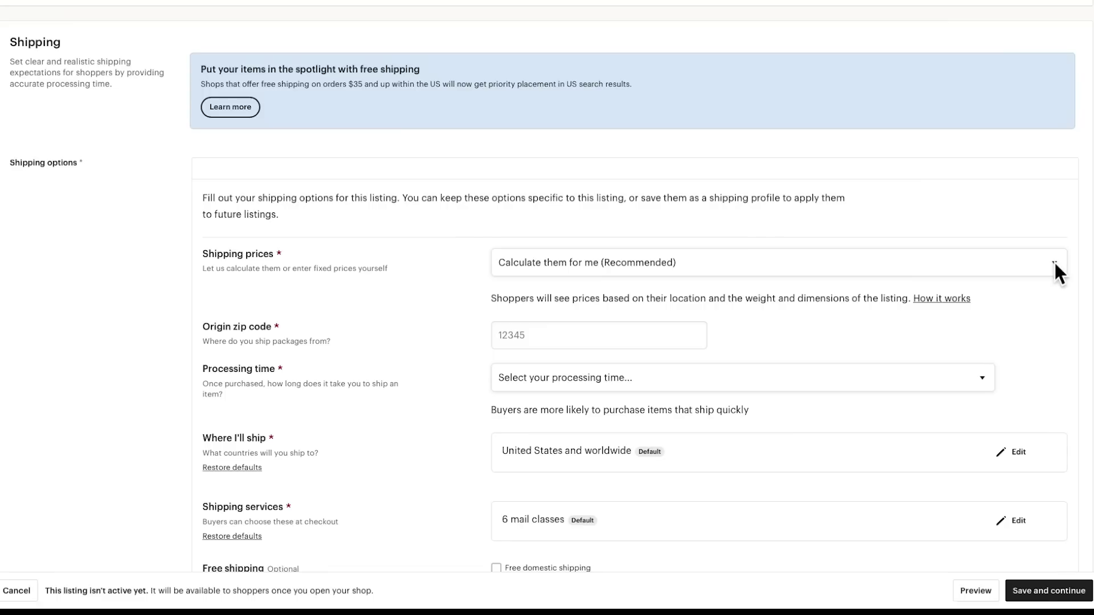
click(1053, 262)
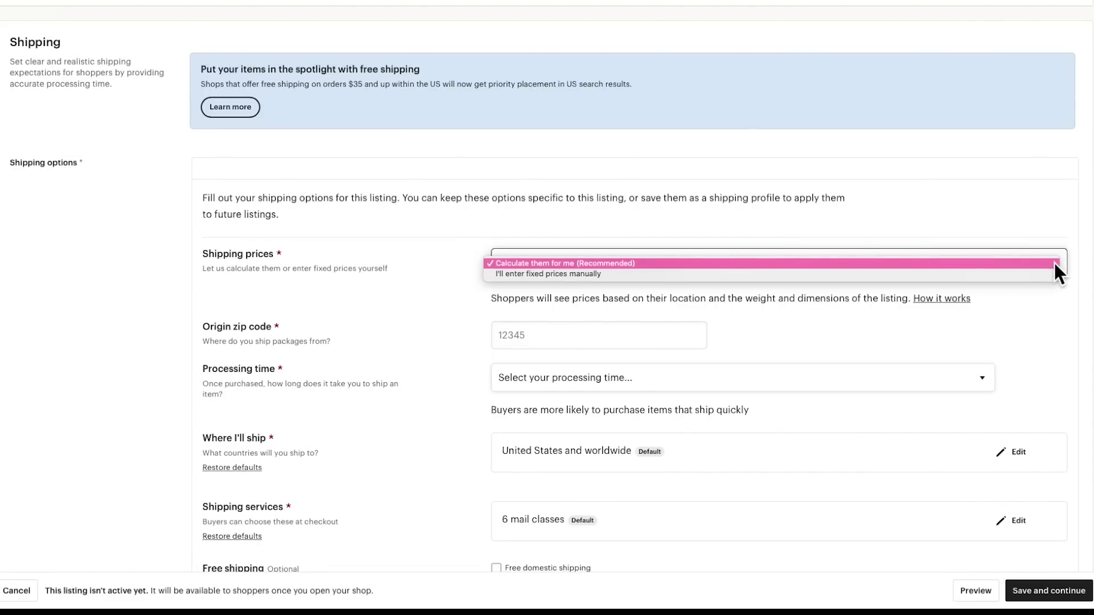
click(508, 266)
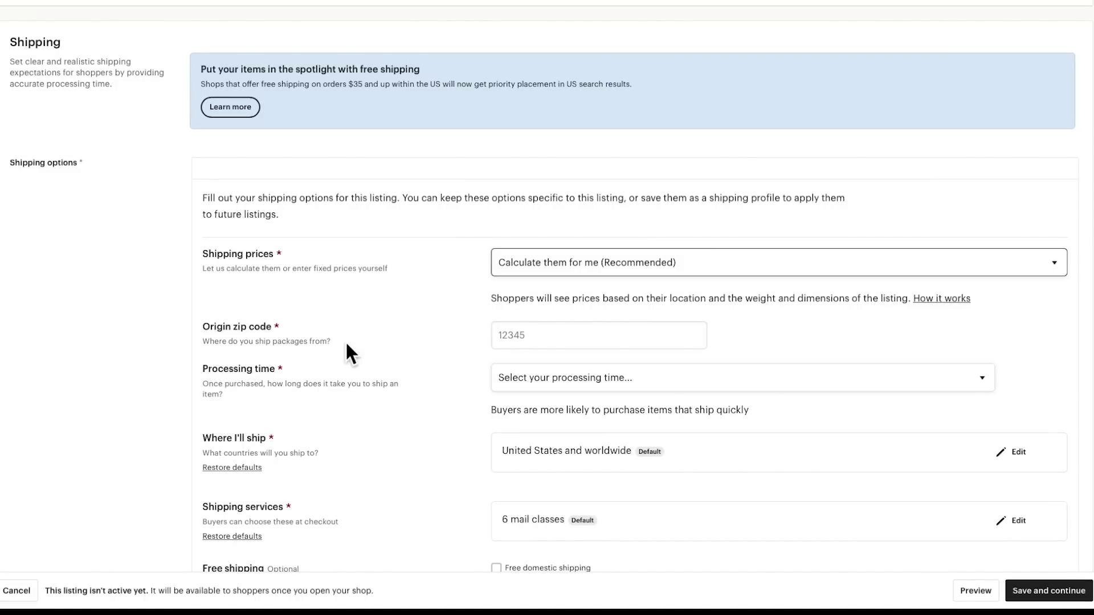
click(517, 337)
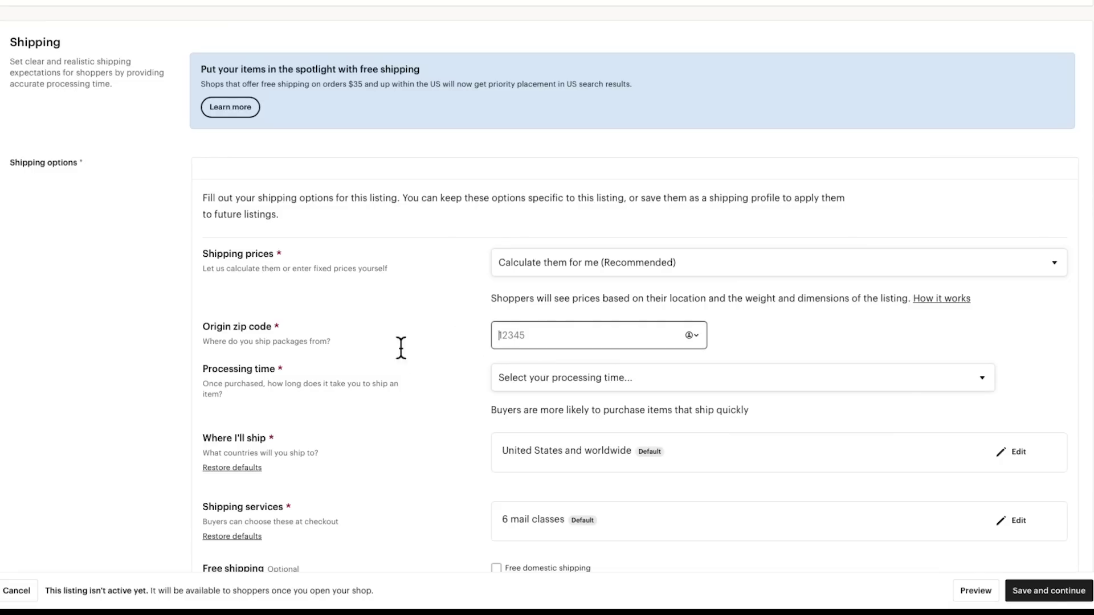
text(300)
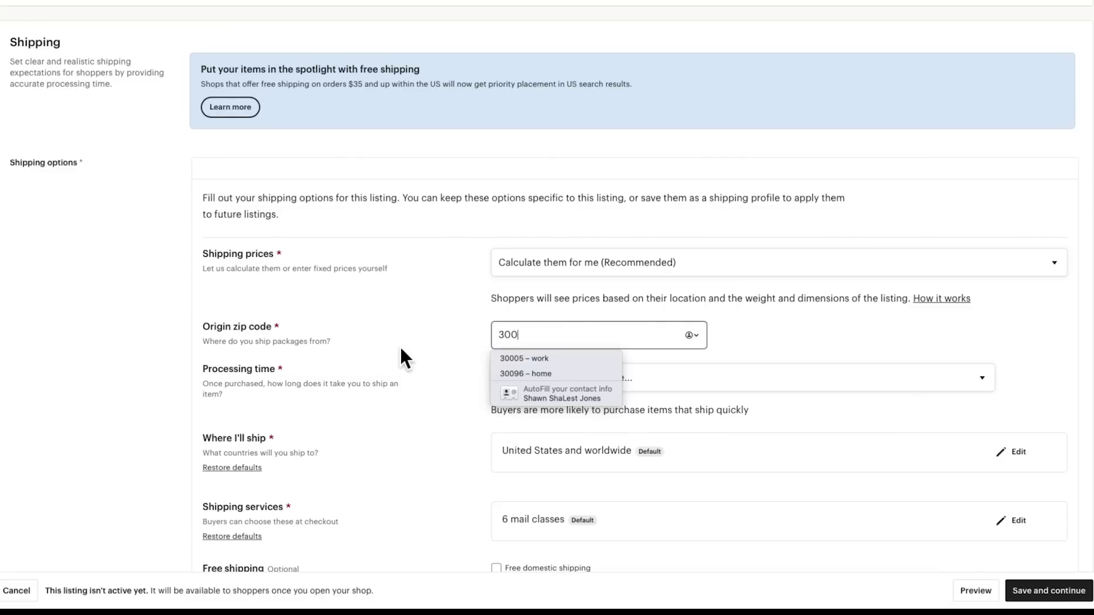
text(96)
key(Tab)
Set the listing's processing time to 1-3 business days.
scroll(276, 381, down, 1)
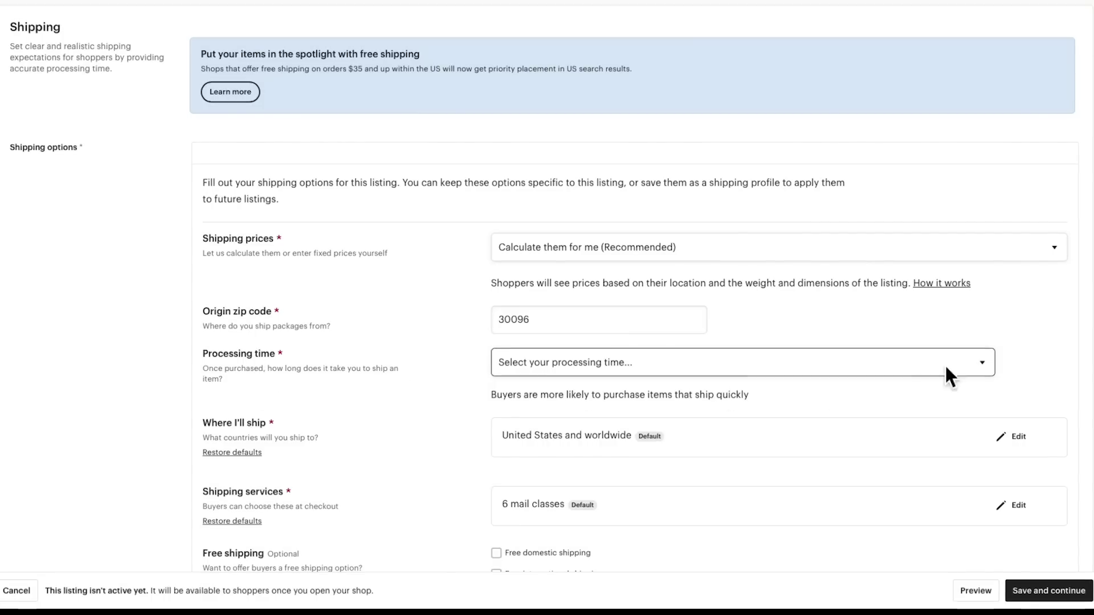
click(983, 364)
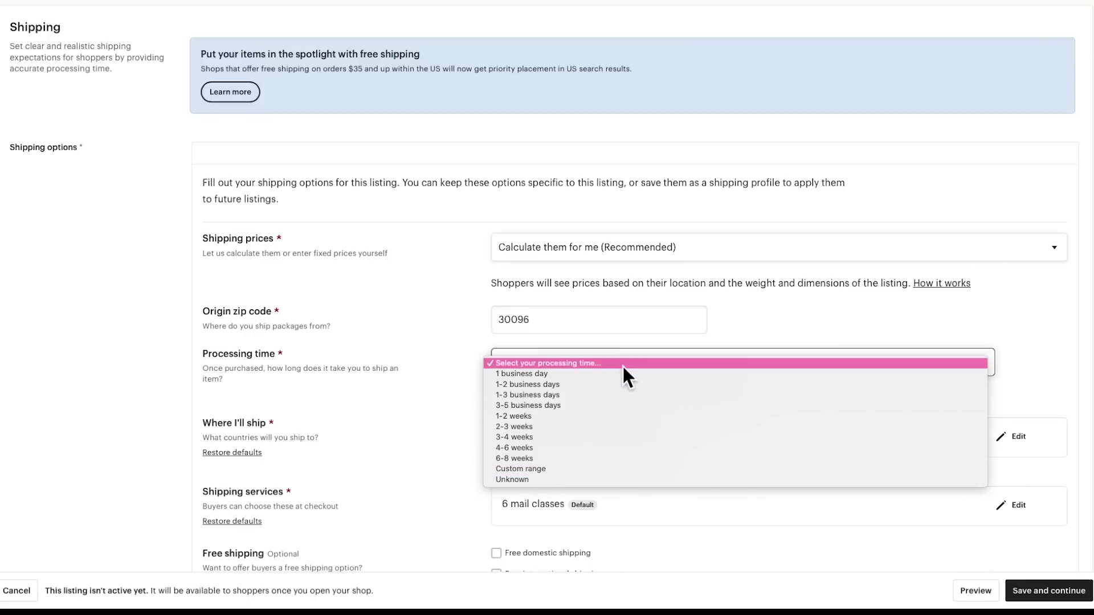
click(524, 395)
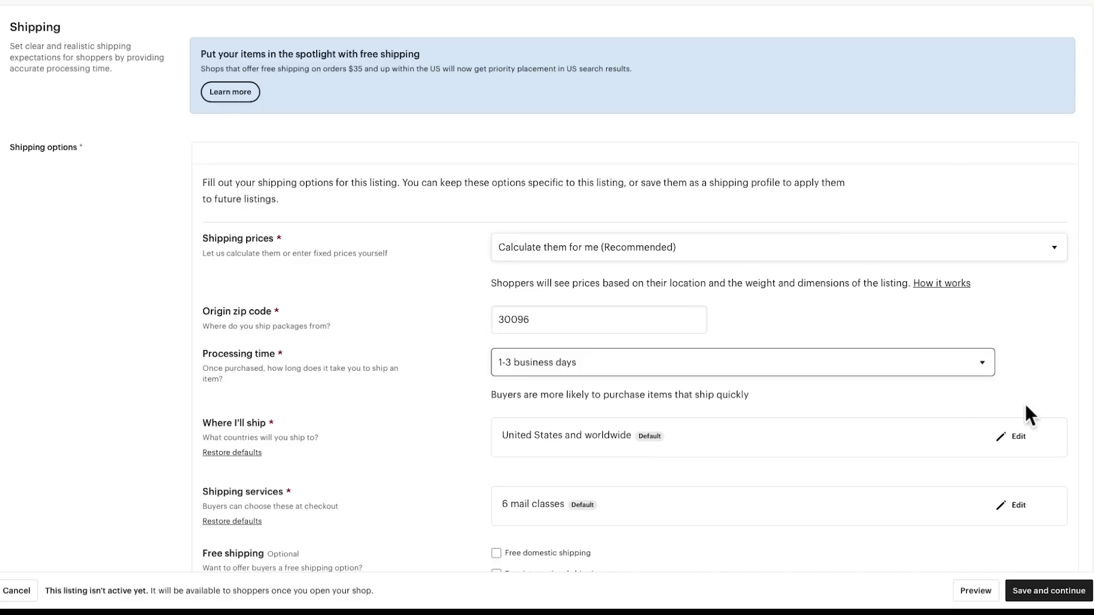
click(976, 363)
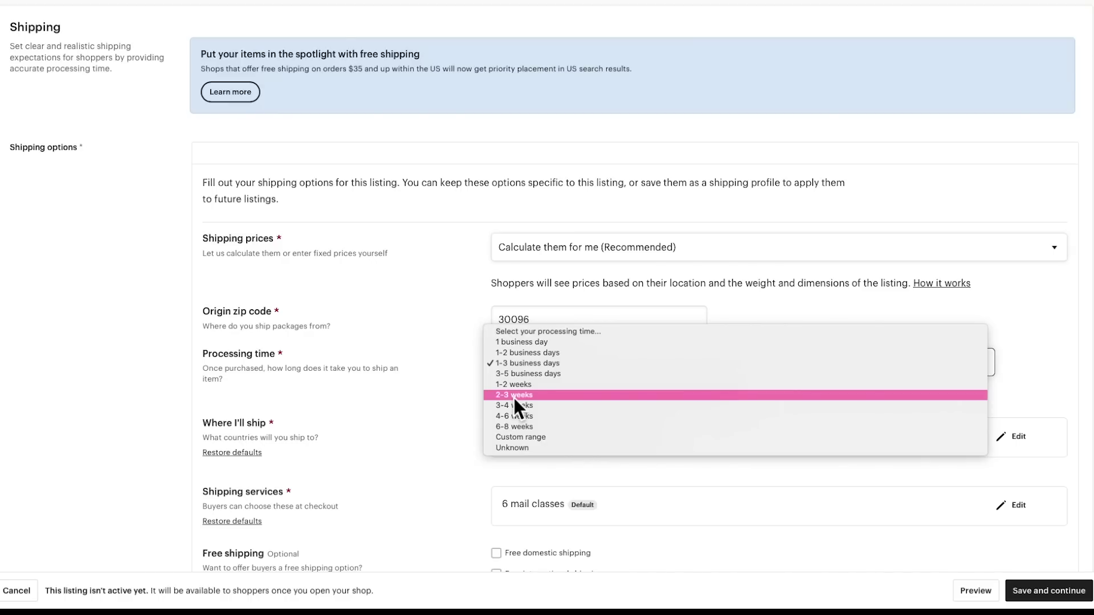
click(452, 359)
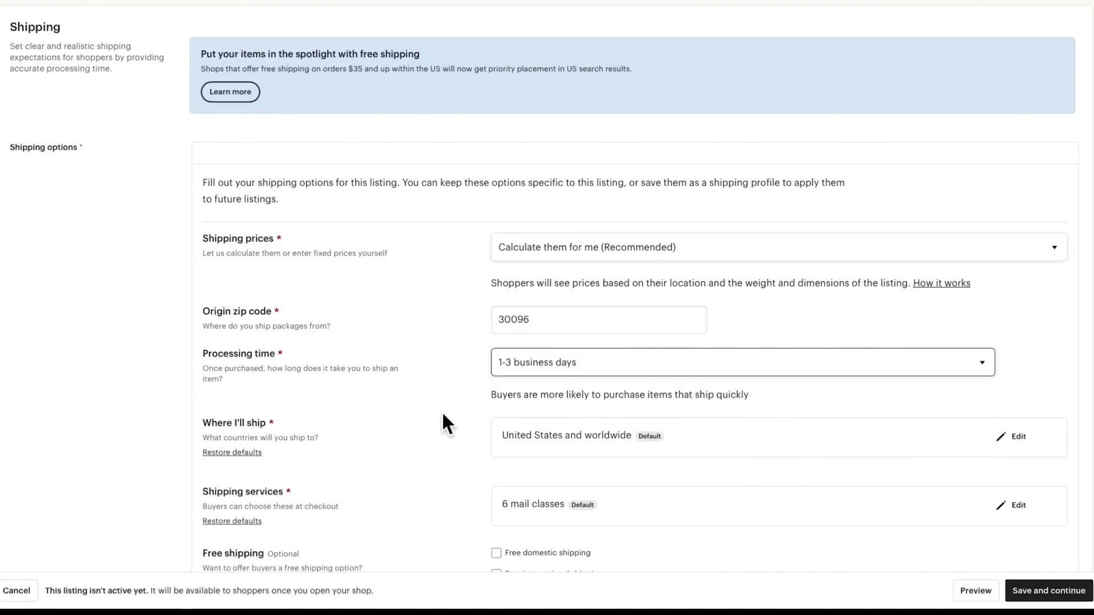
Review the shipping destinations and open the shipping services for editing to examine the mail classes buyers can choose.
scroll(444, 408, down, 1)
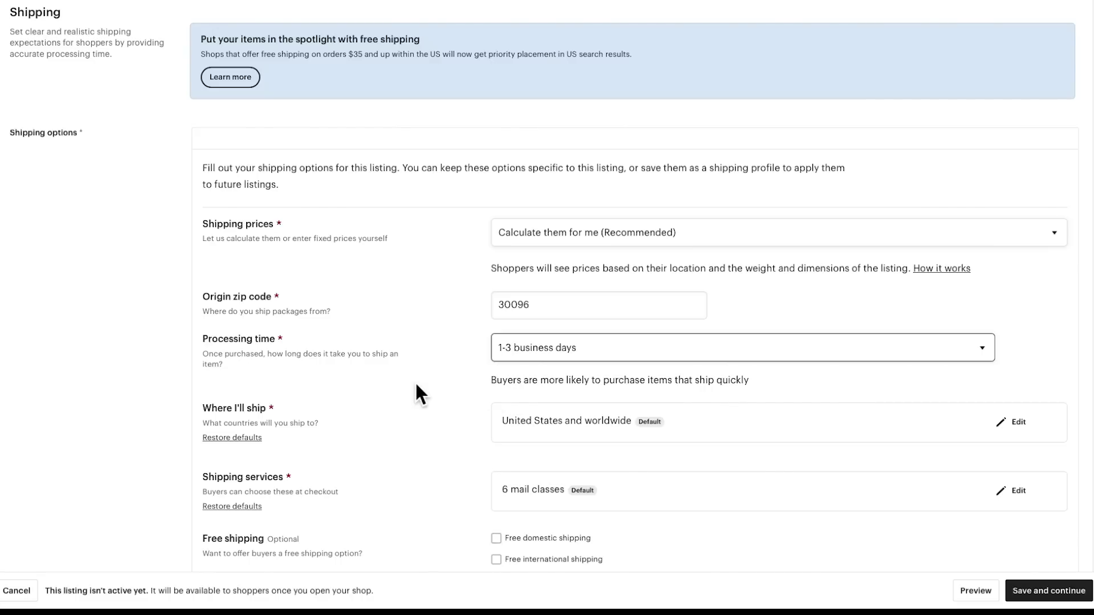
scroll(417, 386, down, 1)
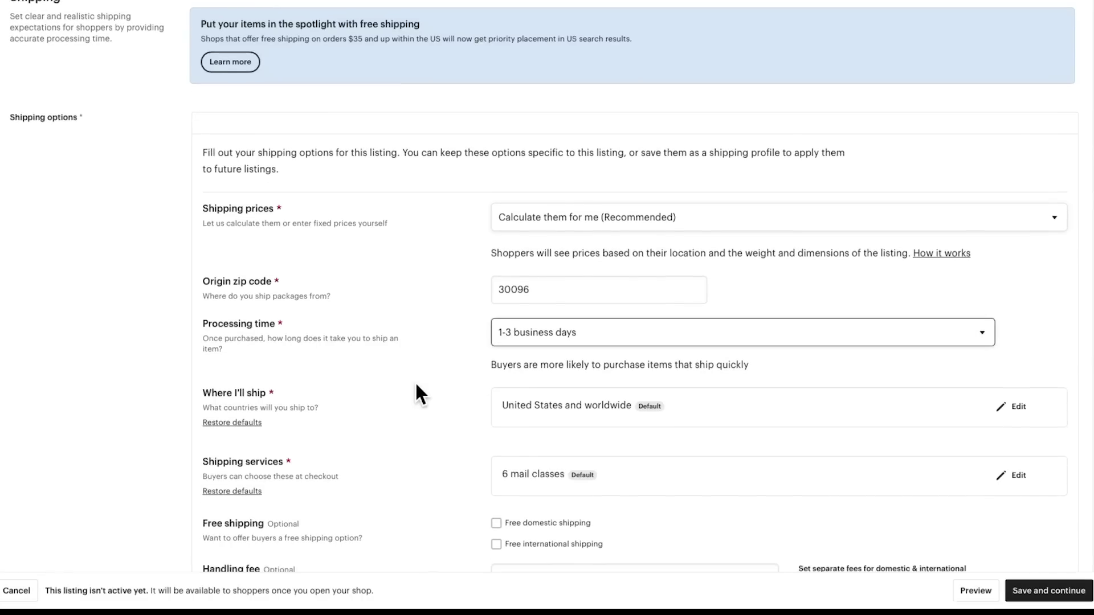
scroll(417, 386, down, 1)
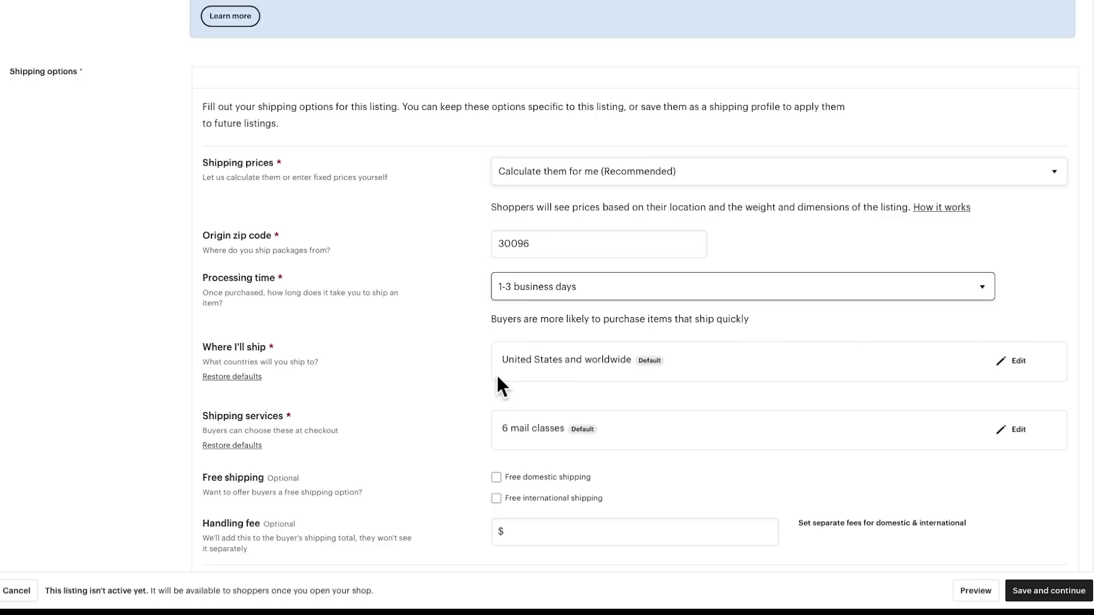
scroll(387, 375, down, 1)
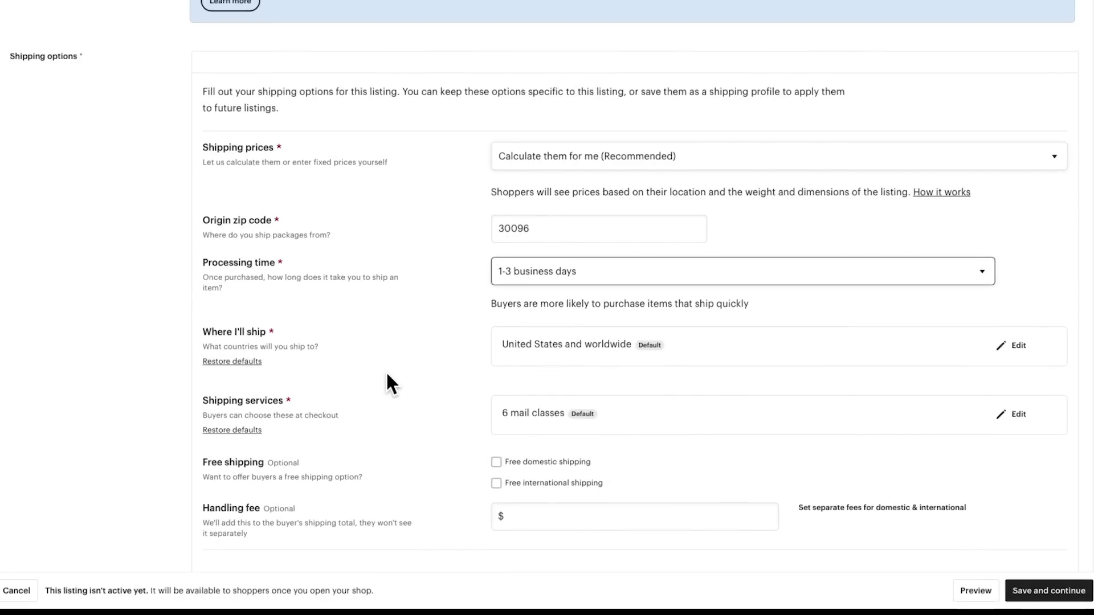
scroll(386, 382, down, 2)
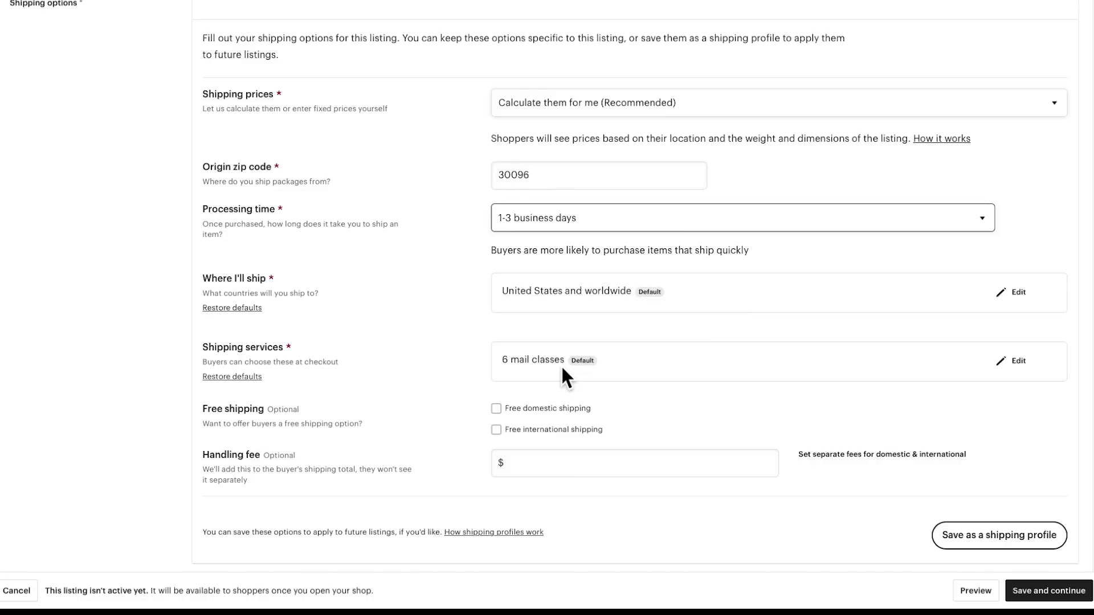
click(1018, 363)
scroll(957, 322, down, 2)
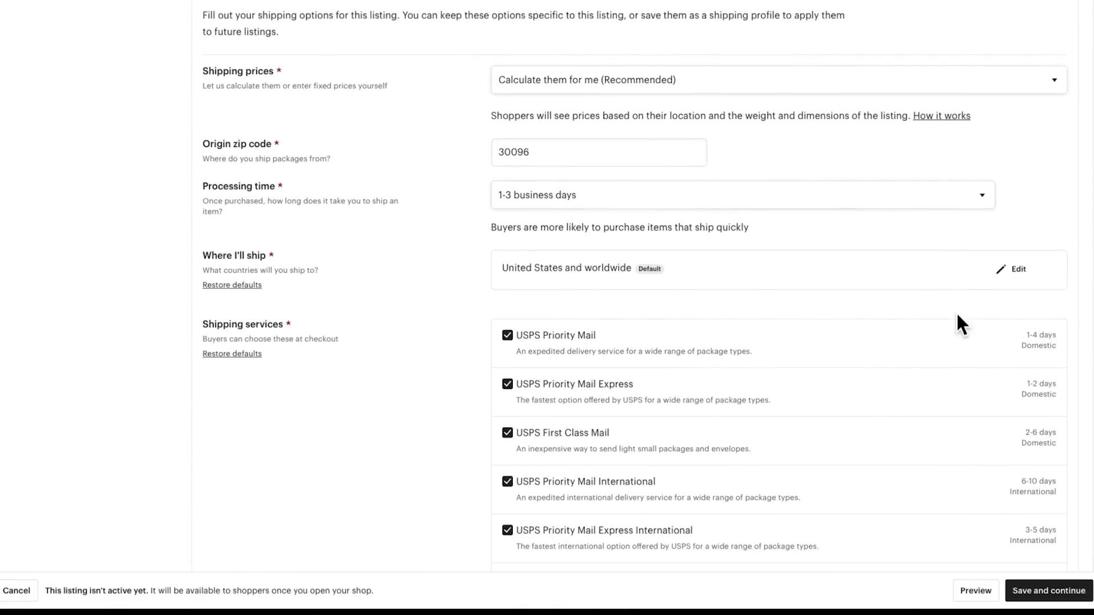
scroll(957, 316, down, 2)
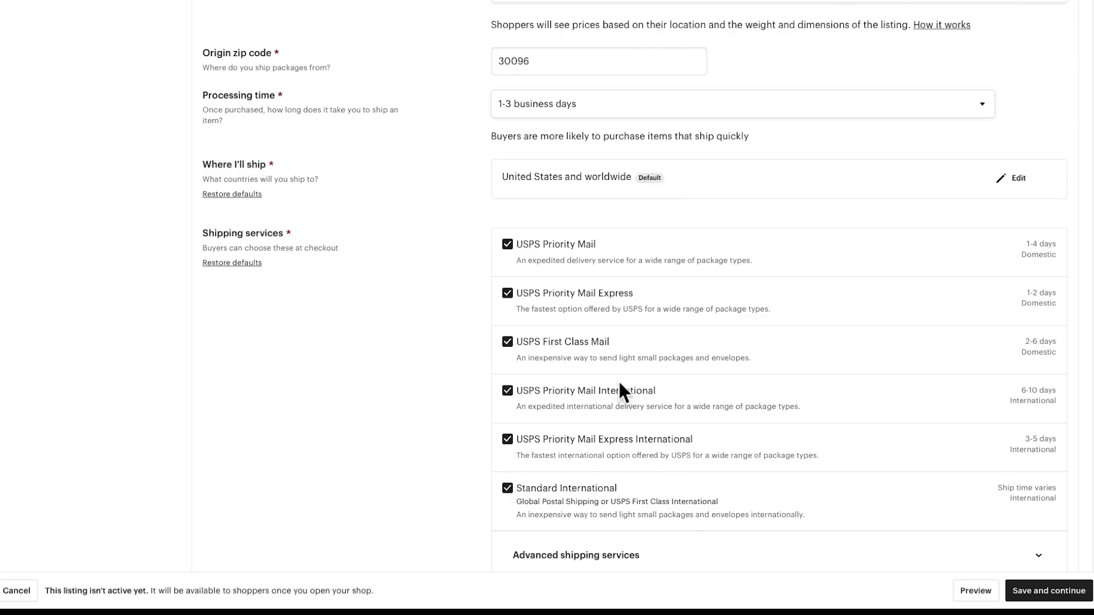
scroll(369, 383, down, 1)
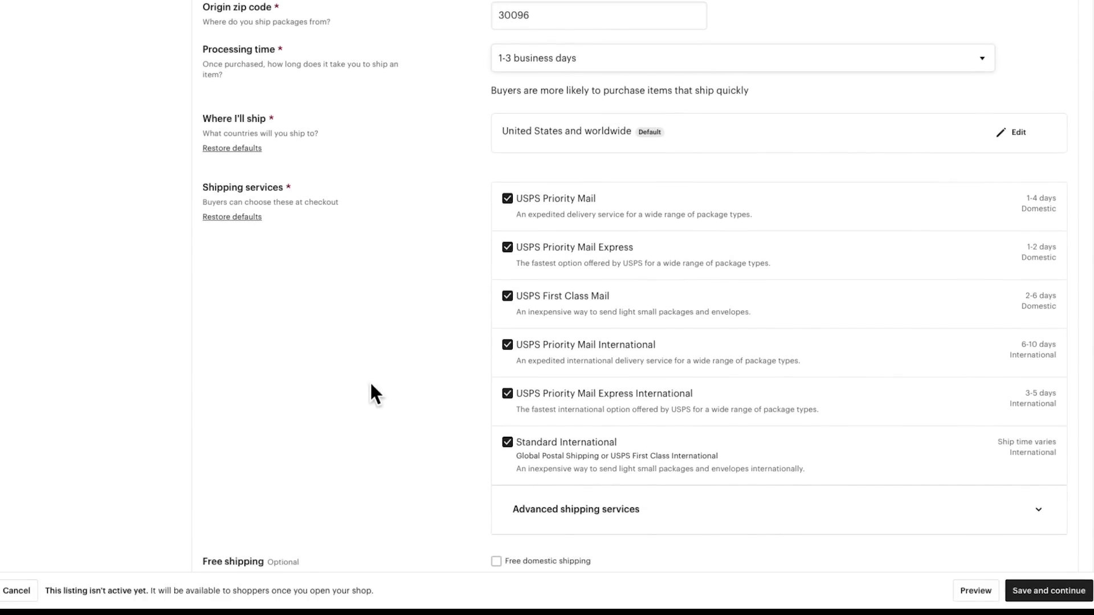
scroll(395, 420, down, 1)
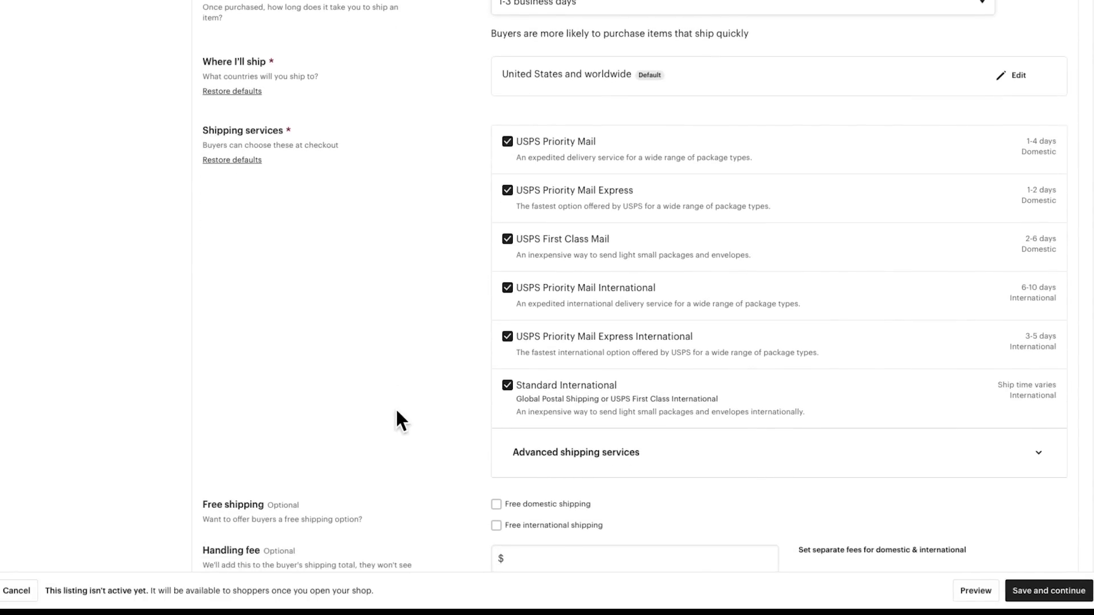
Examine the additional mail classes offered under the advanced shipping services, then collapse that list again.
click(1038, 455)
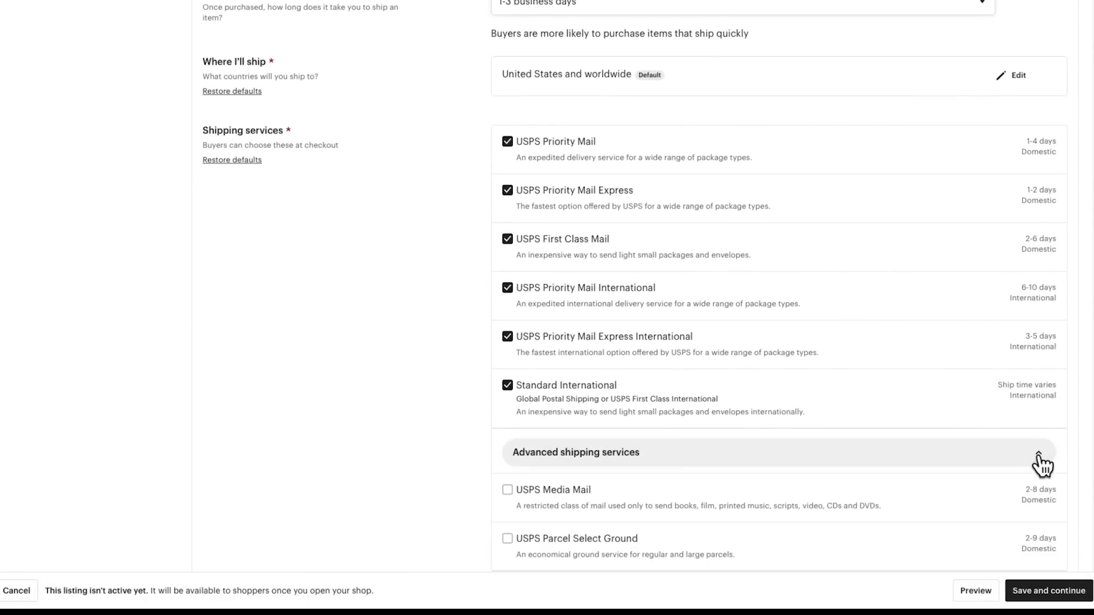
scroll(371, 399, down, 1)
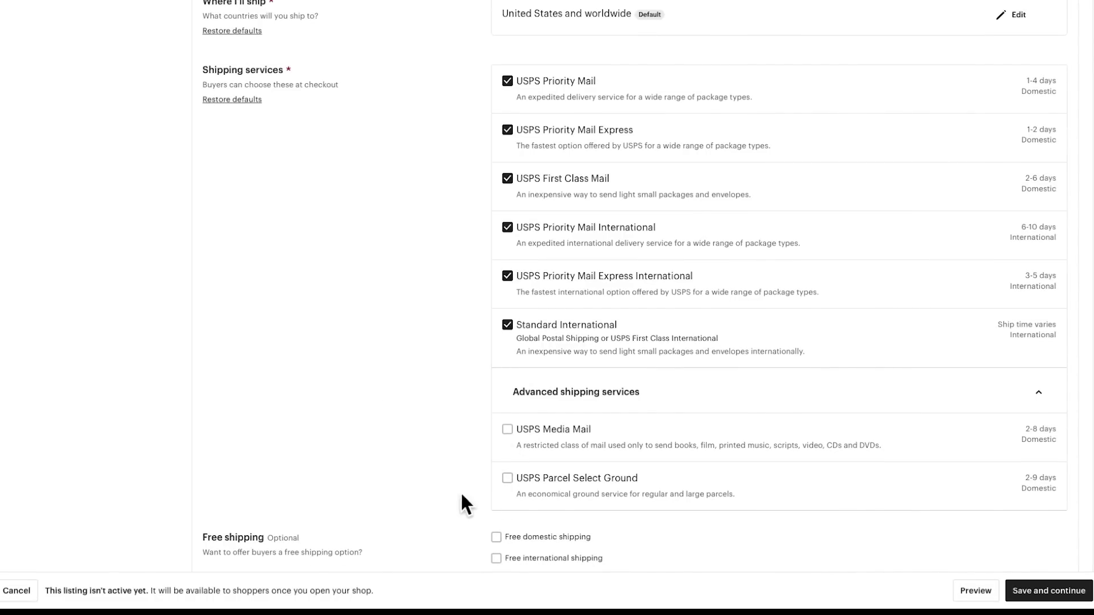
click(1040, 399)
scroll(363, 343, up, 1)
scroll(365, 345, up, 3)
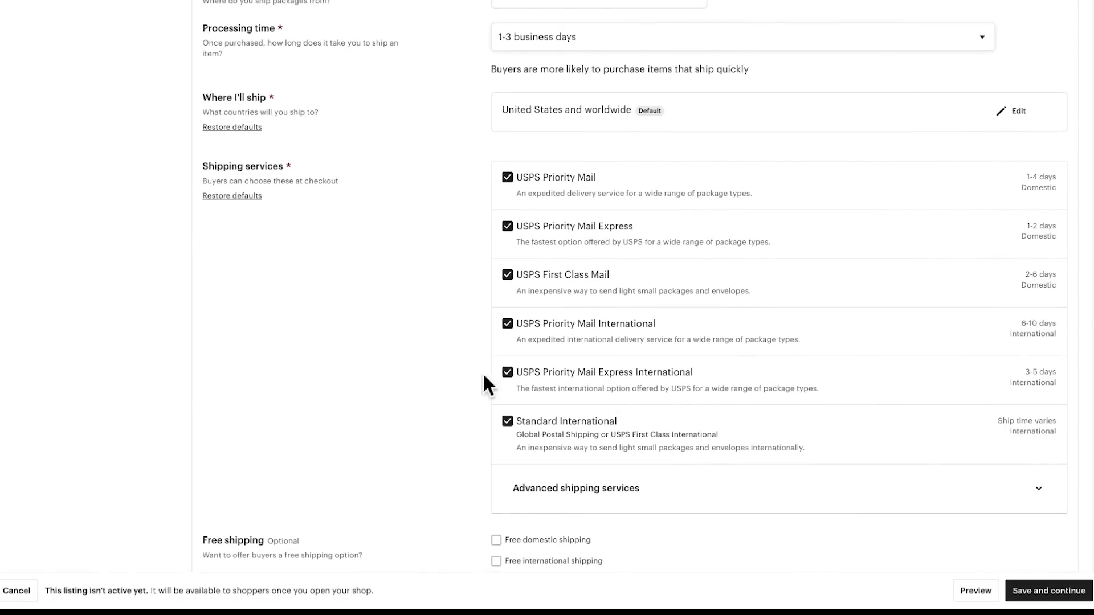
Deselect USPS First Class Mail in the shipping services and select it again.
click(506, 275)
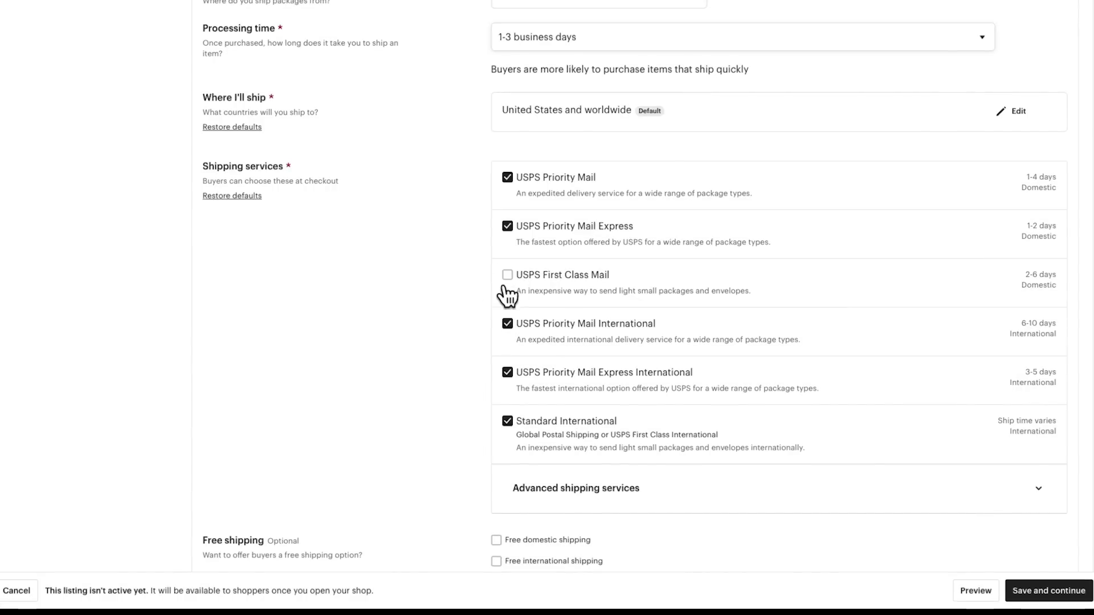
click(506, 275)
scroll(377, 305, up, 1)
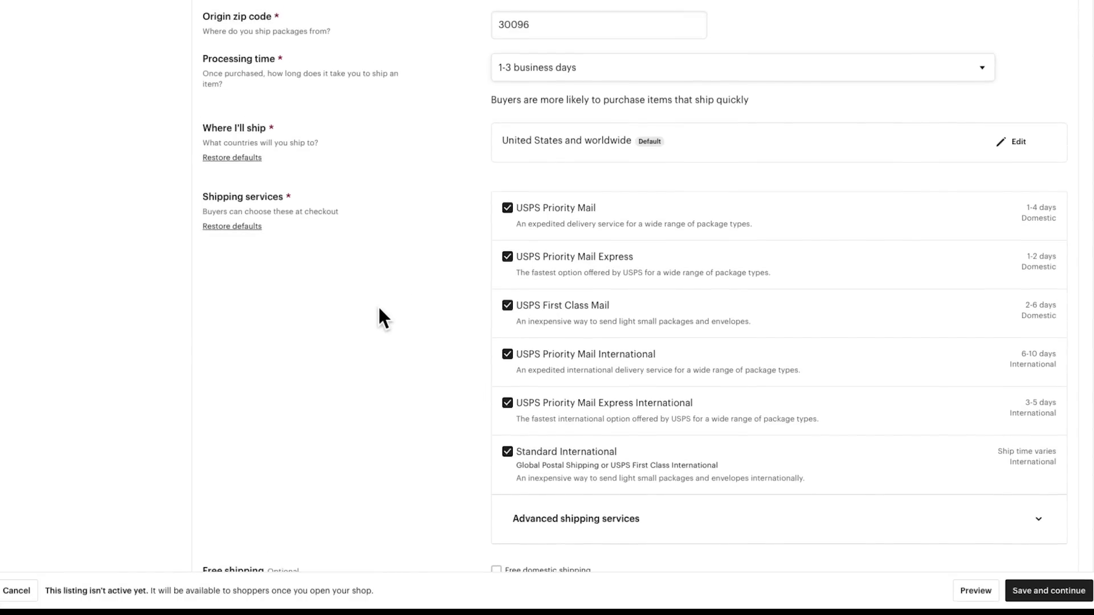
Offer free domestic shipping on the listing and leave free international shipping unselected.
scroll(410, 250, down, 2)
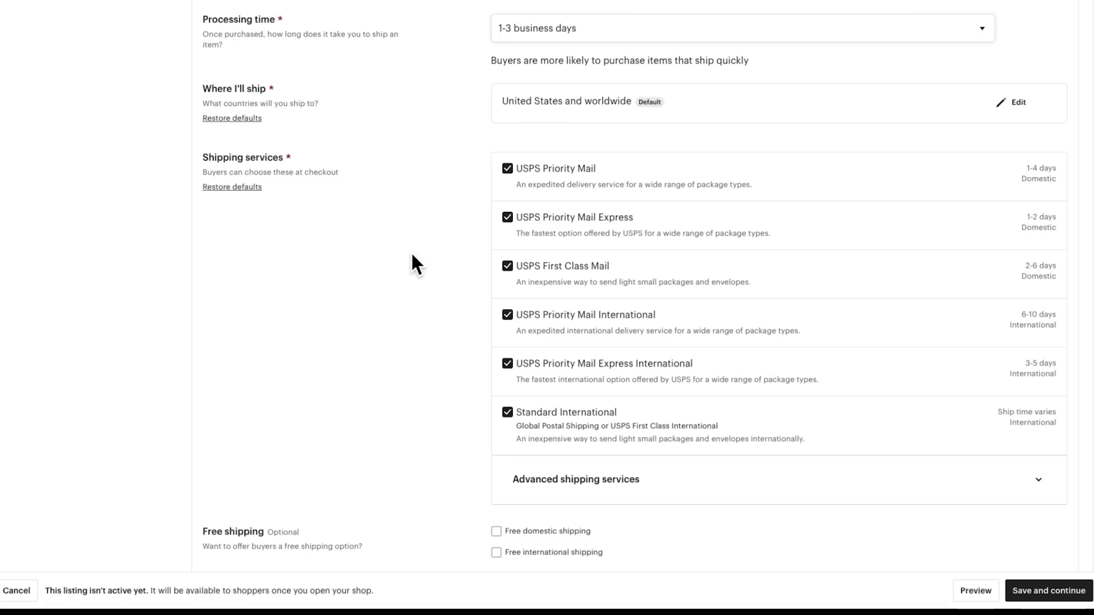
scroll(411, 255, down, 2)
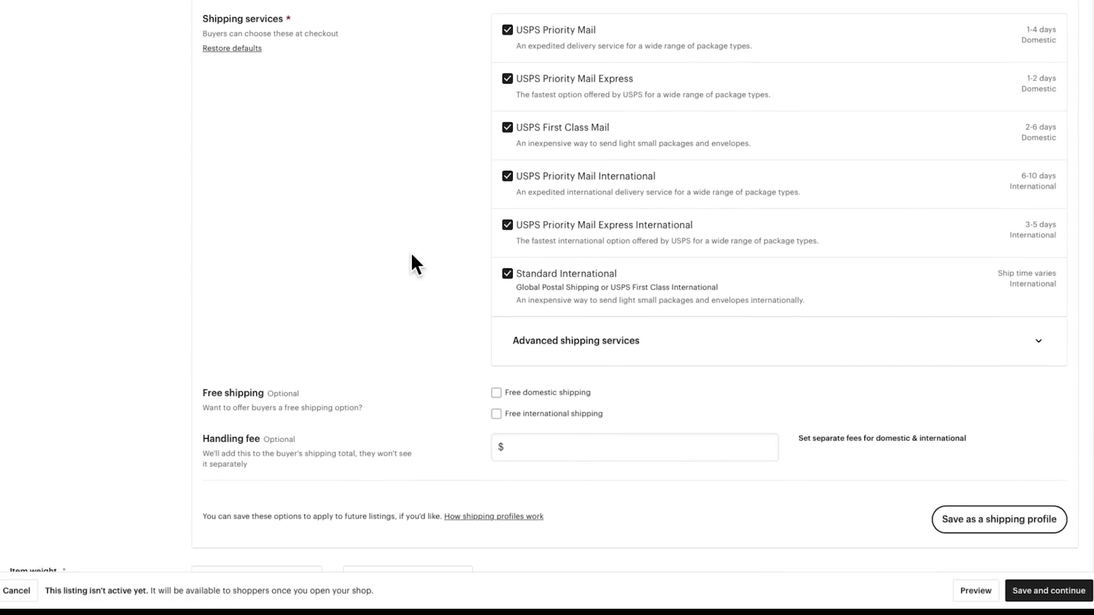
scroll(412, 255, down, 1)
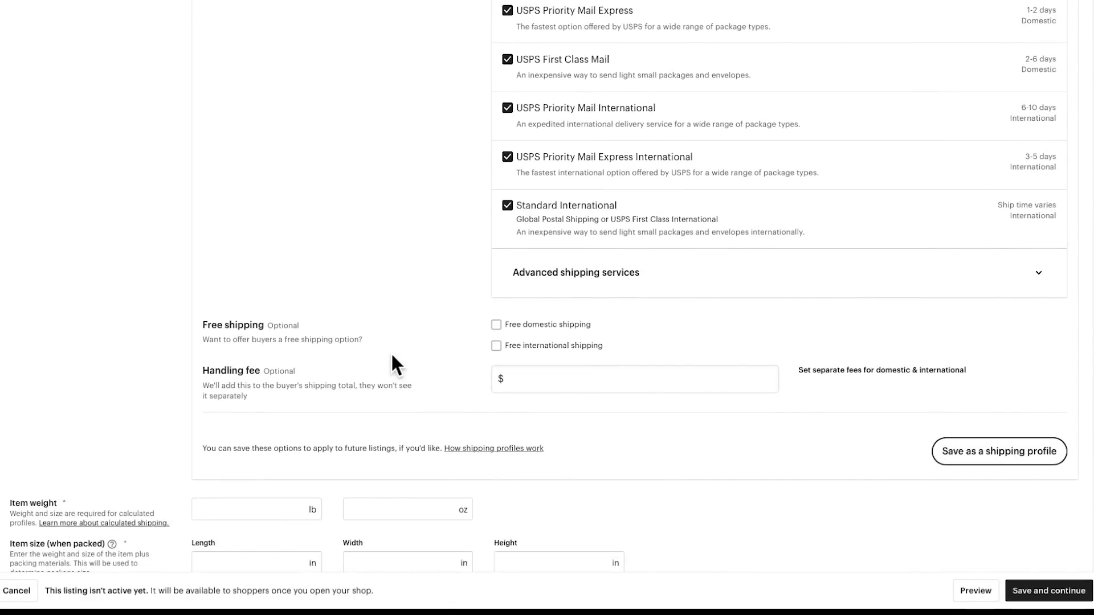
click(495, 326)
click(495, 346)
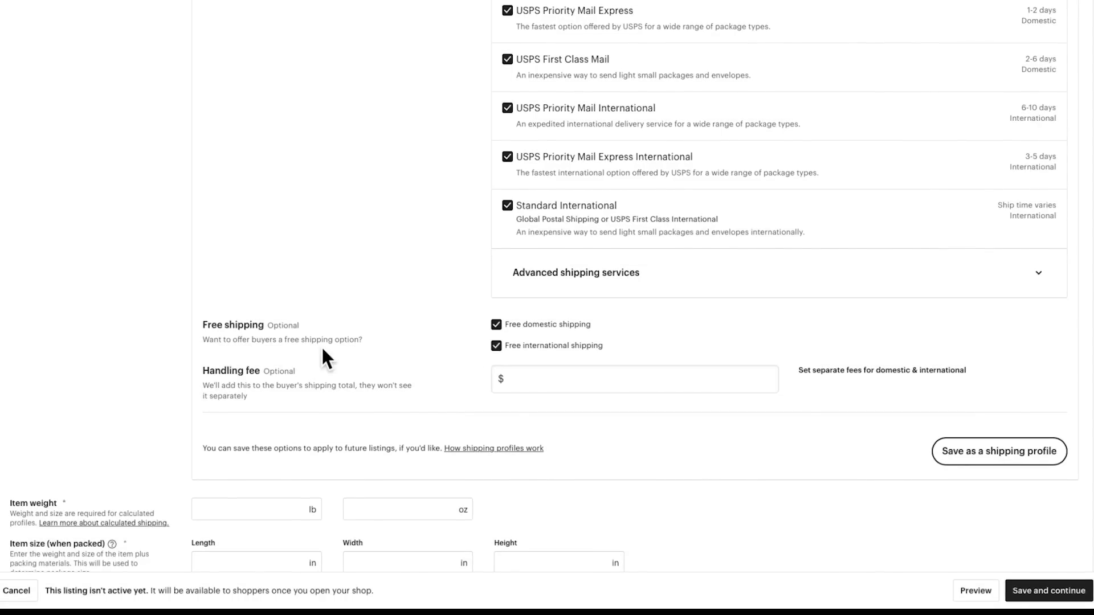
click(496, 349)
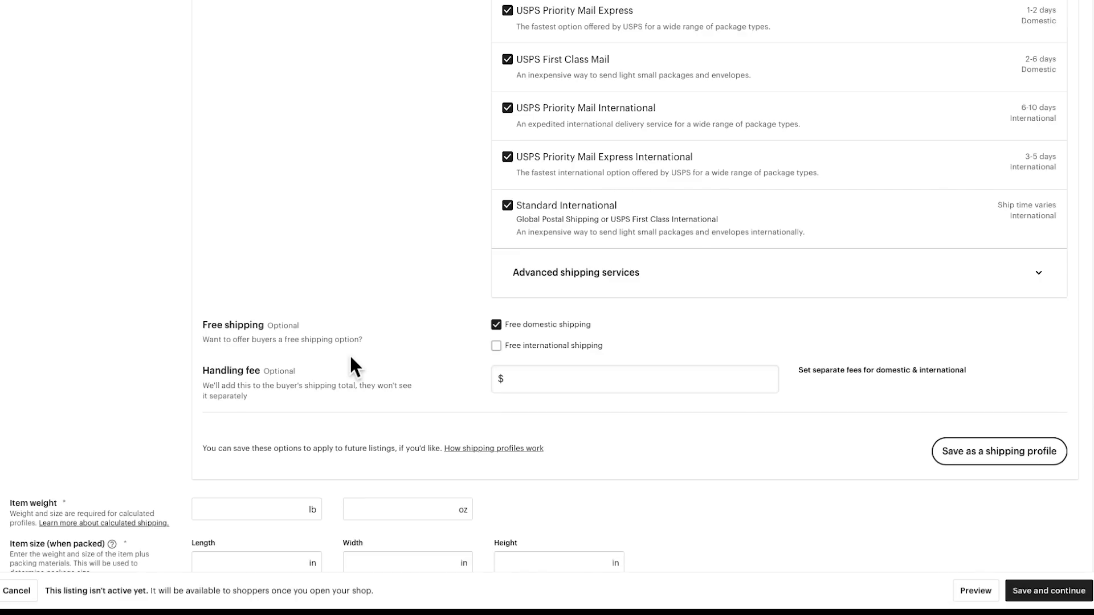
scroll(368, 360, up, 1)
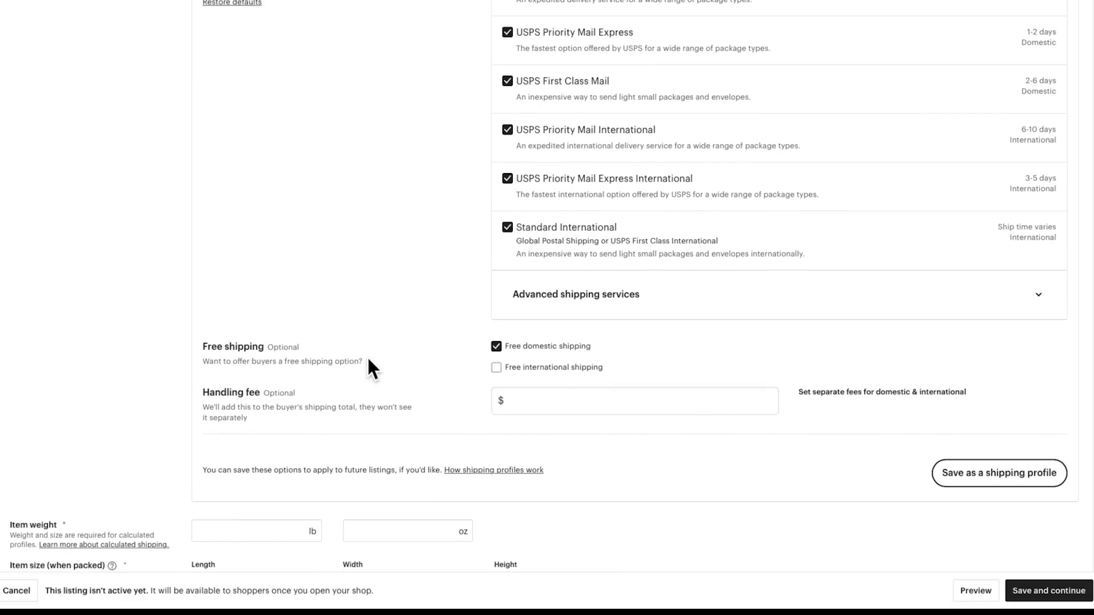
scroll(368, 360, up, 1)
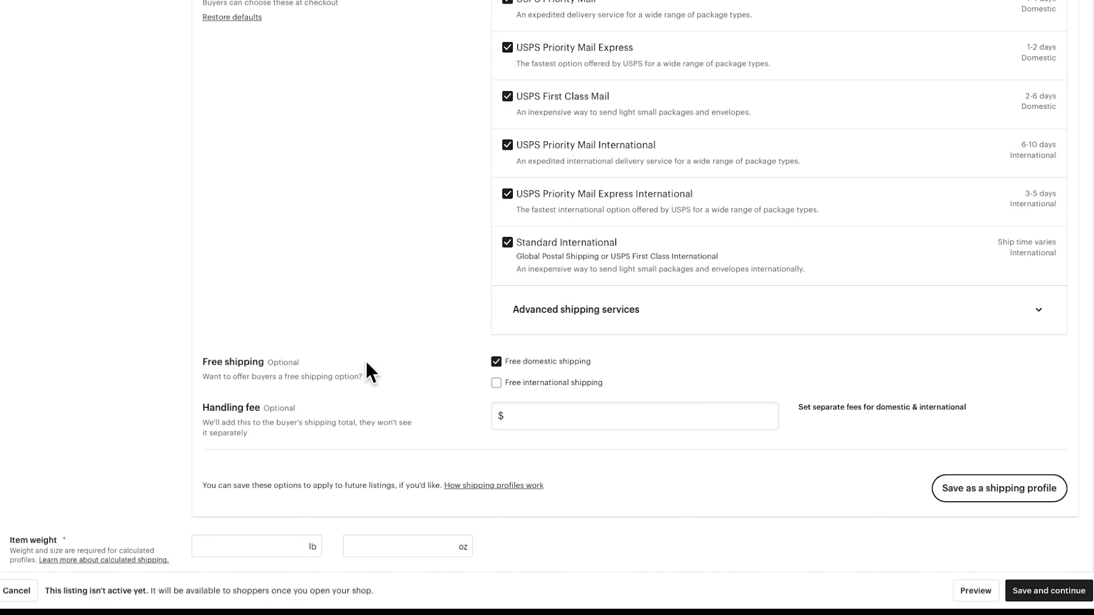
scroll(368, 372, up, 1)
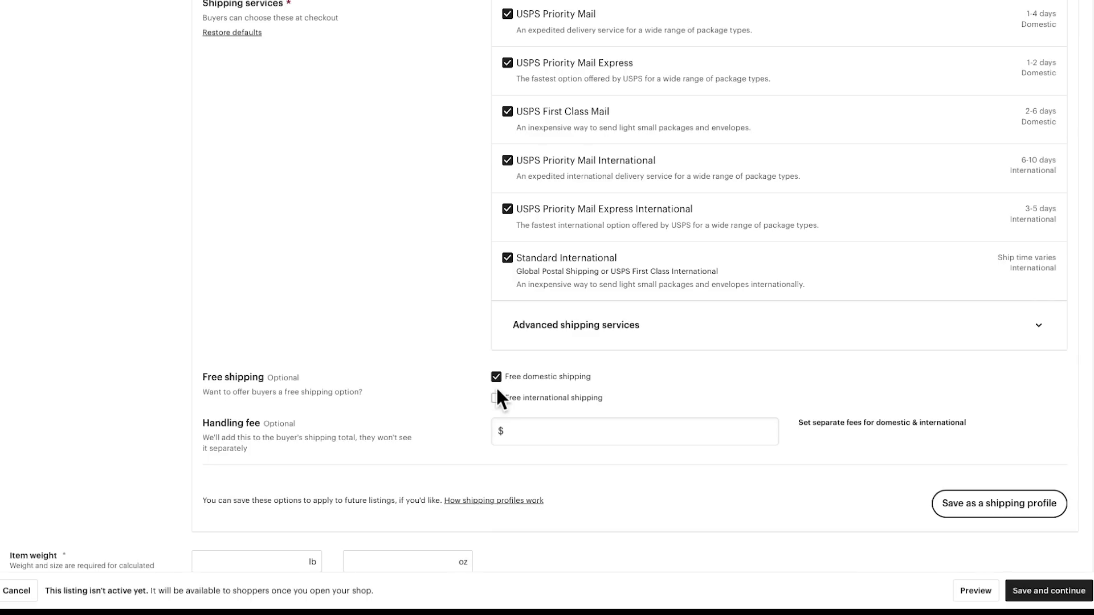
scroll(377, 361, down, 1)
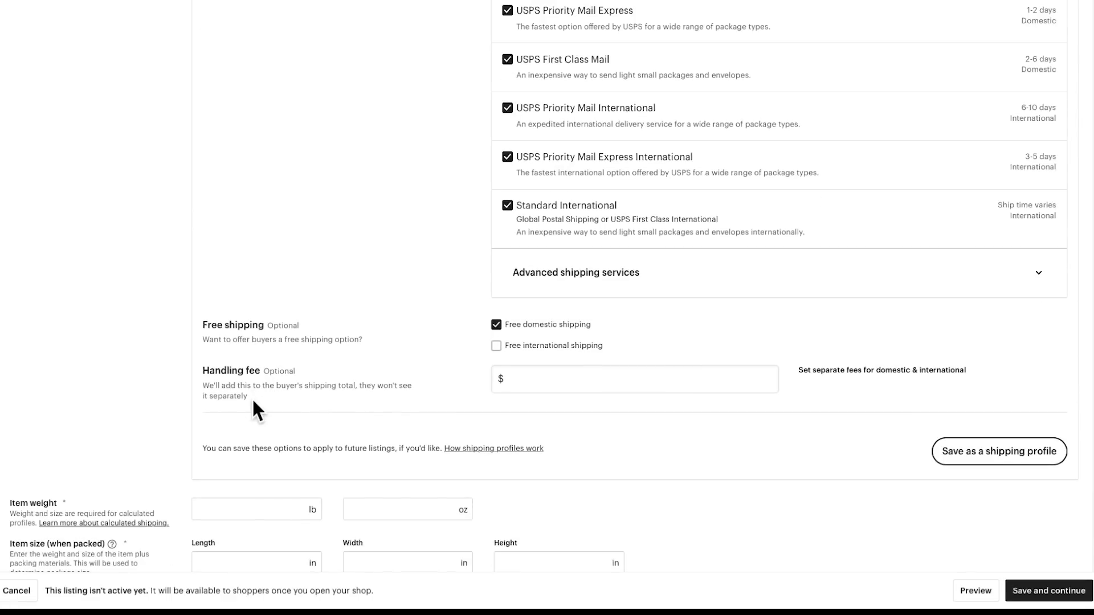
Set separate handling fees of $0 for domestic orders and $2 for international orders.
click(512, 383)
click(829, 389)
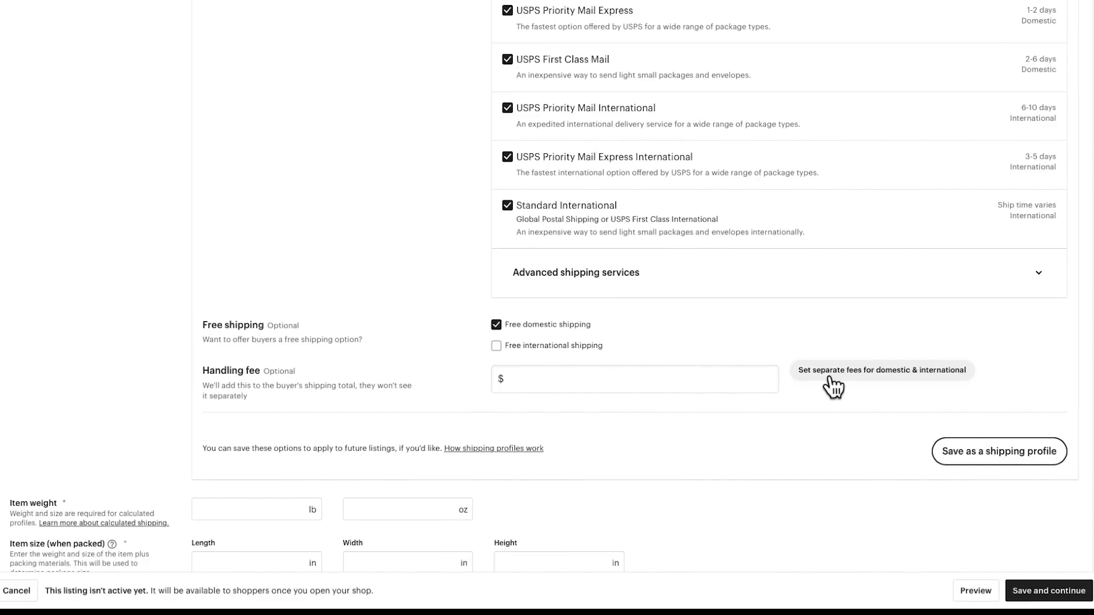
click(833, 388)
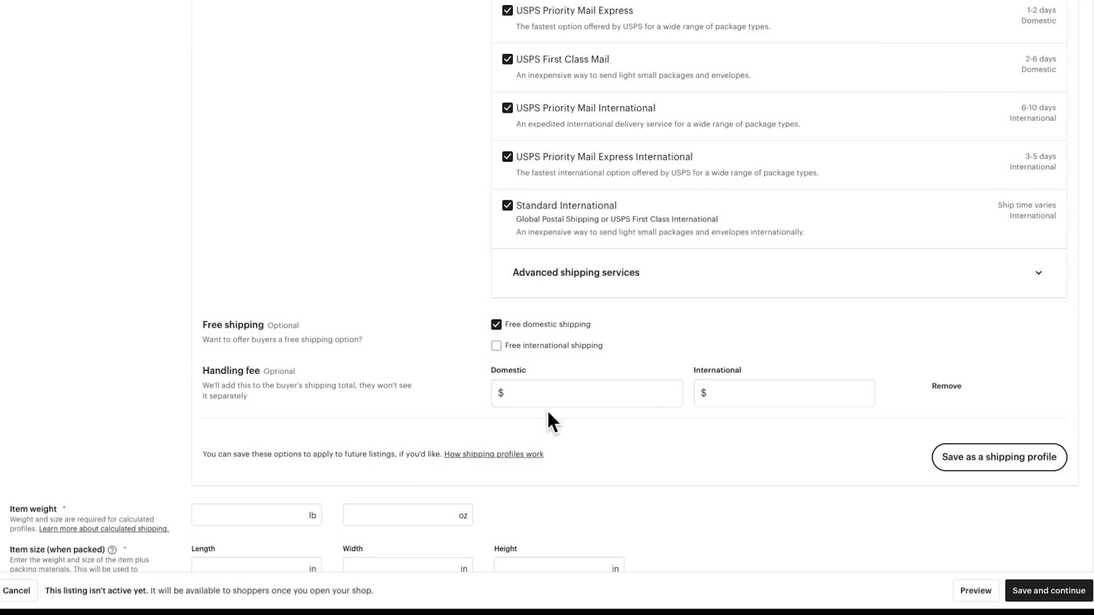
click(532, 399)
text(0)
click(715, 393)
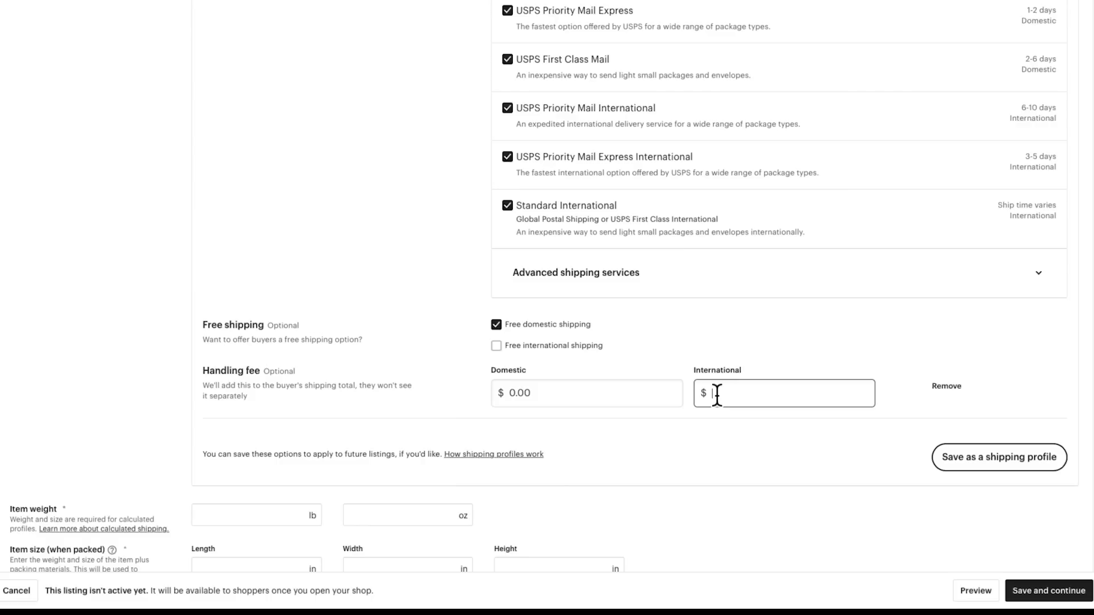
text(2)
click(775, 365)
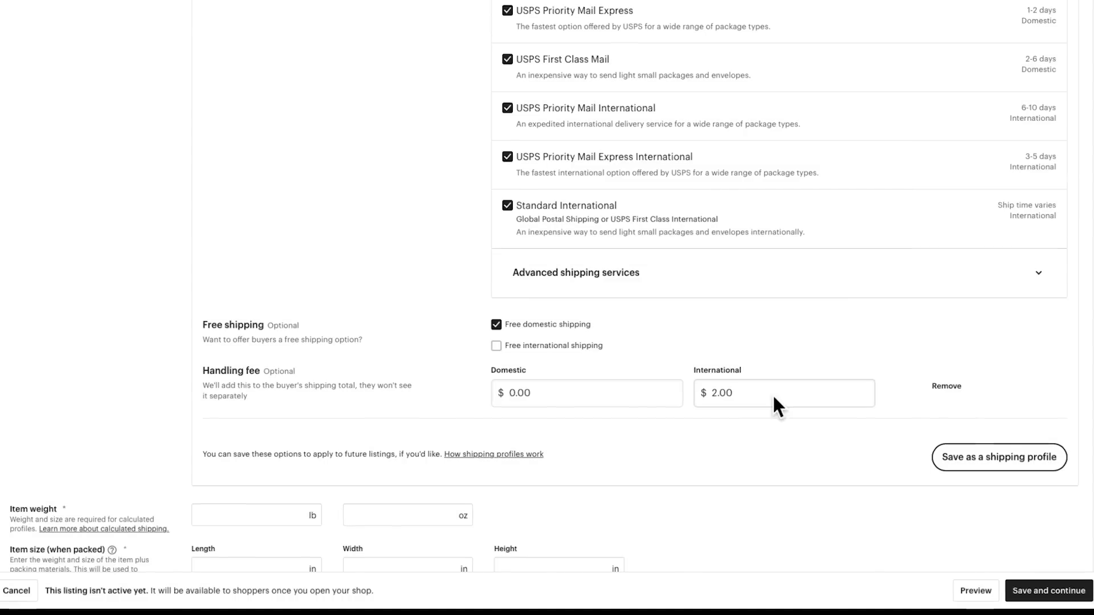
Review the completed shipping options, from the origin and processing time down to free shipping and the handling fees.
scroll(772, 414, down, 2)
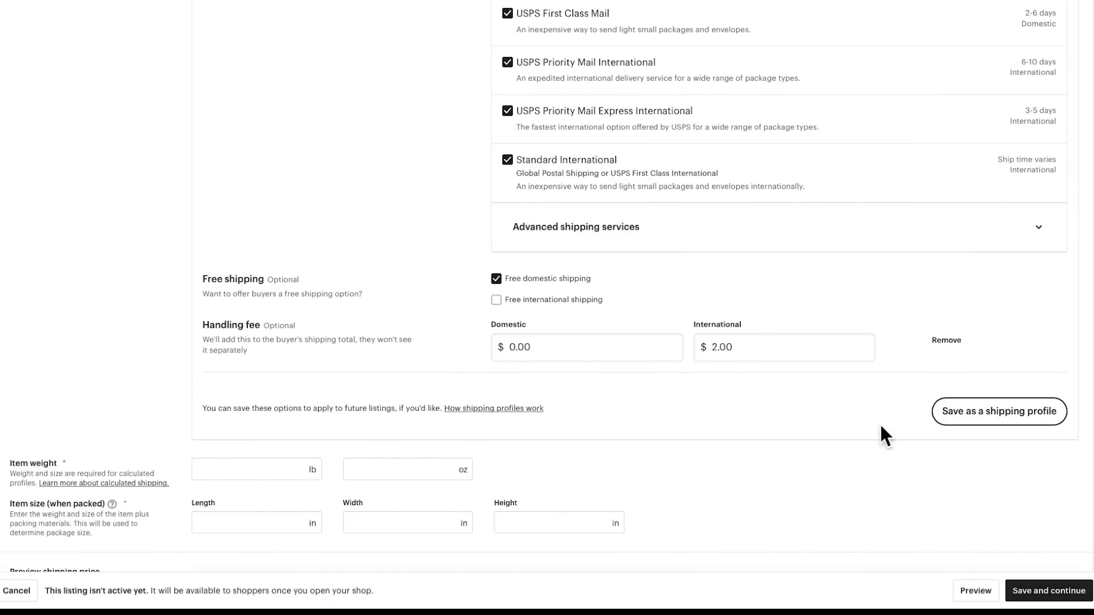
scroll(784, 385, up, 6)
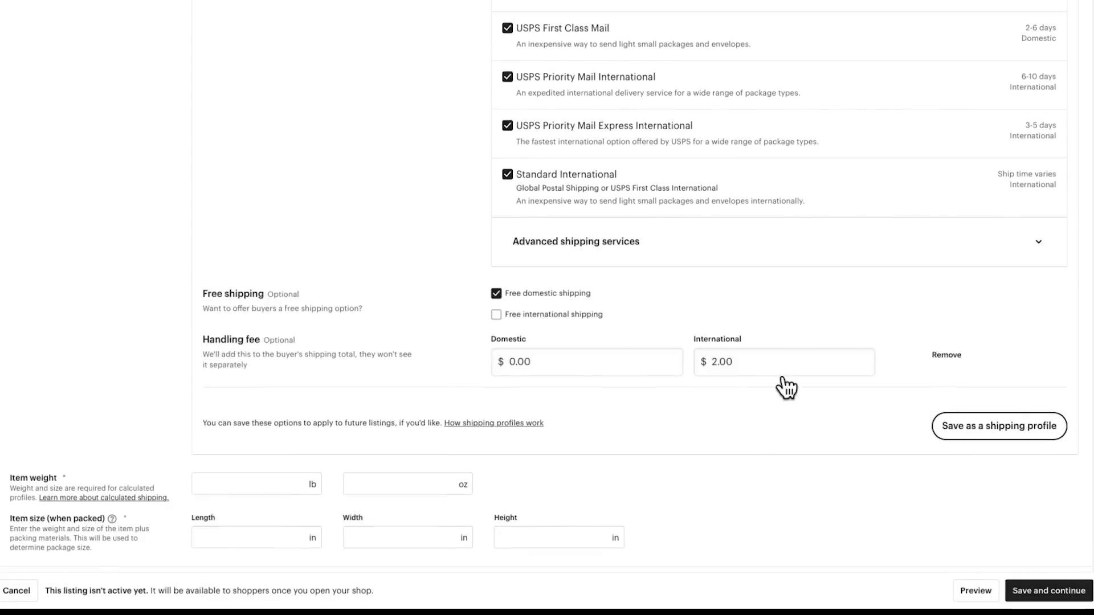
scroll(790, 332, up, 2)
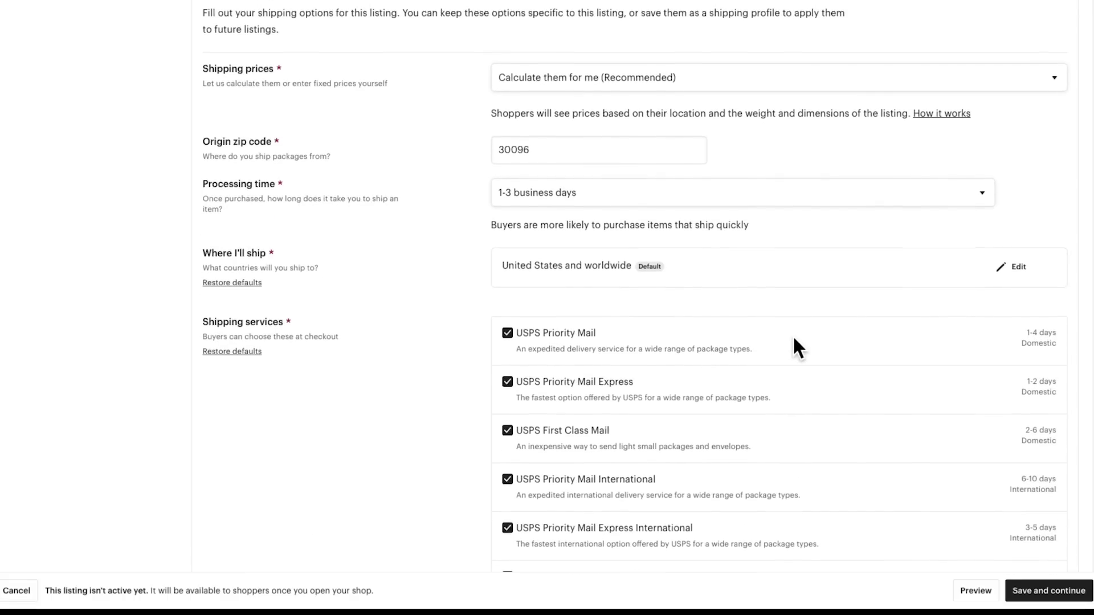
scroll(795, 342, down, 3)
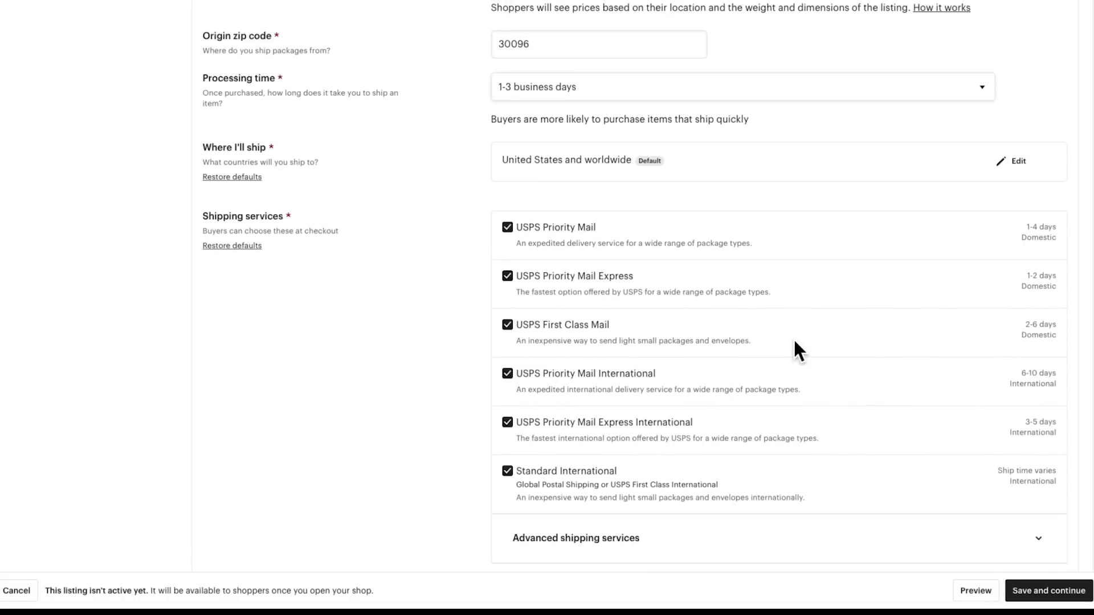
scroll(794, 344, down, 5)
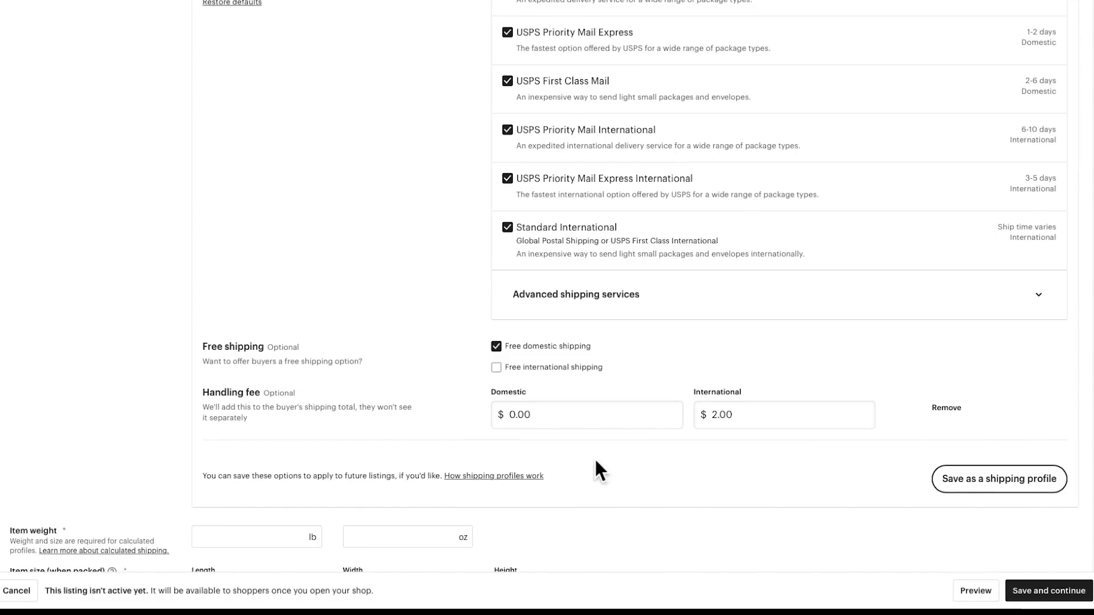
click(631, 413)
click(420, 386)
scroll(437, 350, up, 1)
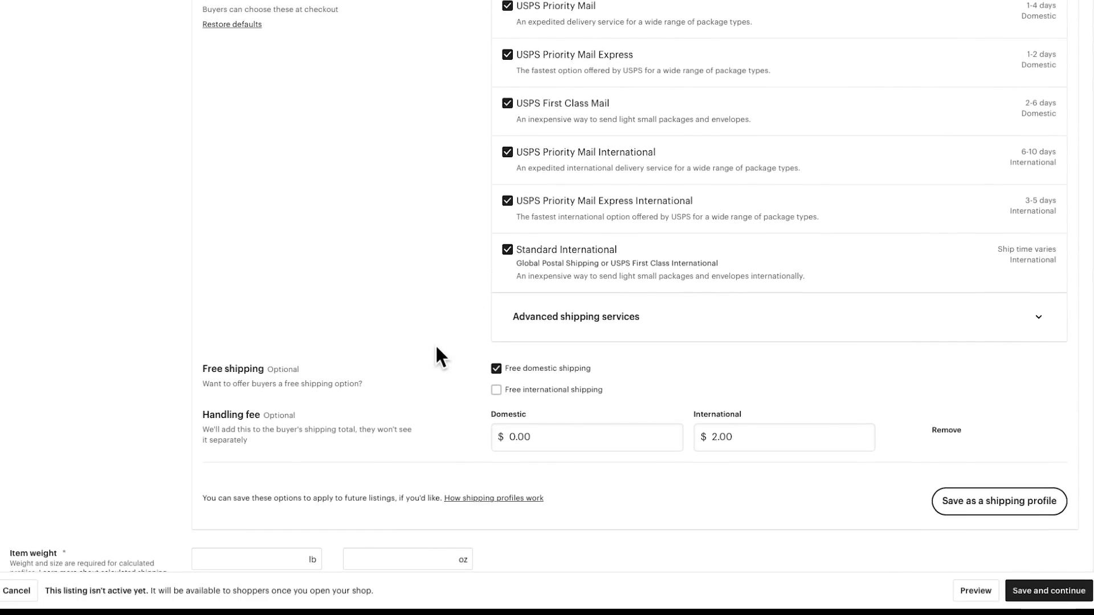
scroll(436, 348, down, 1)
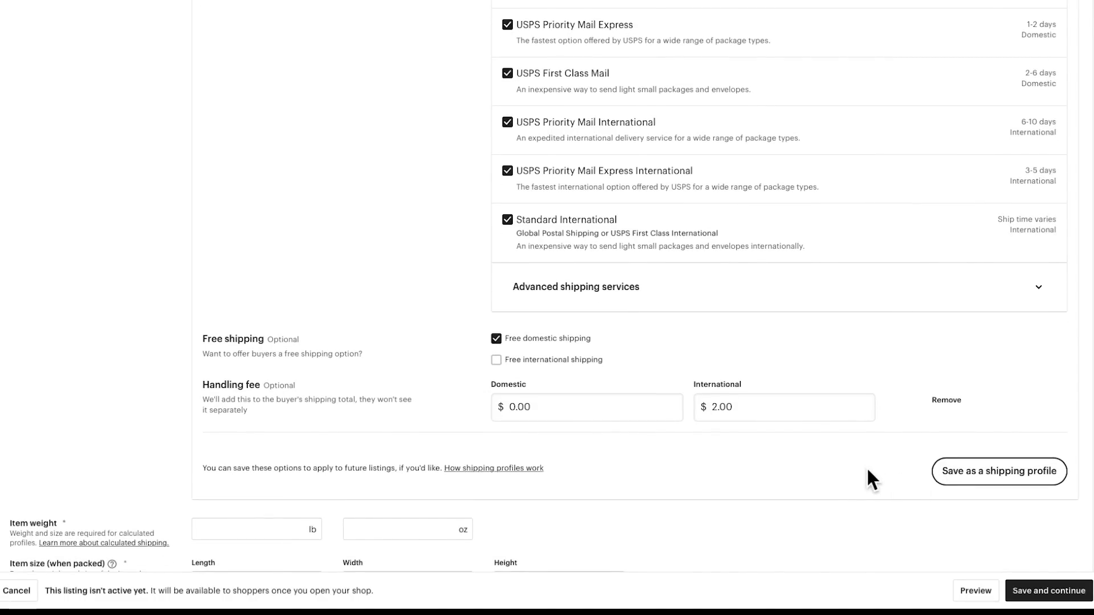
Set the item weight for calculated shipping to 11 oz.
scroll(716, 448, down, 3)
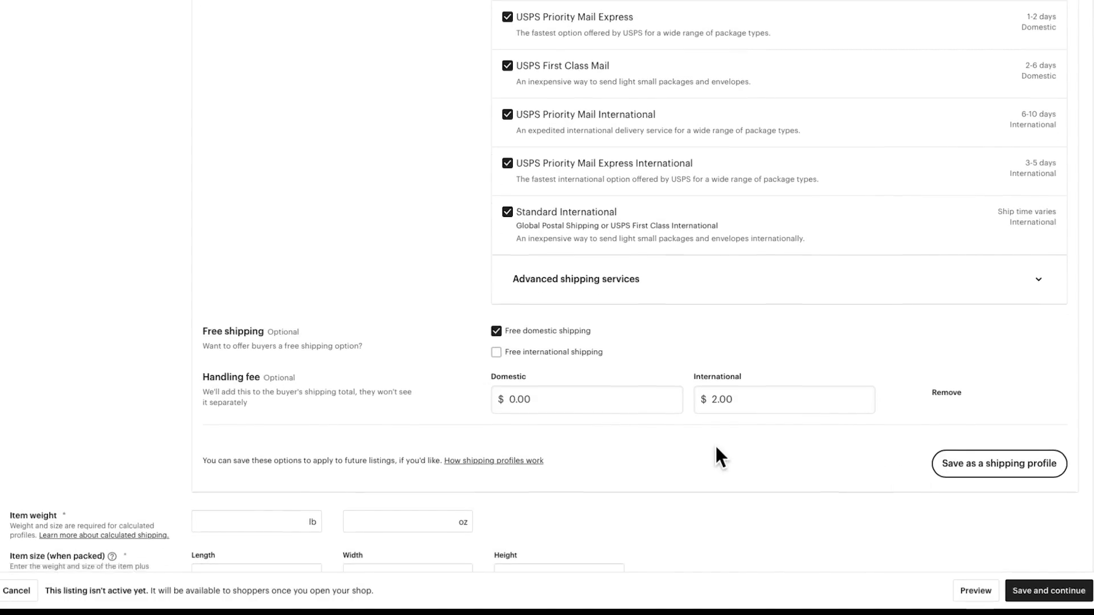
scroll(716, 448, down, 2)
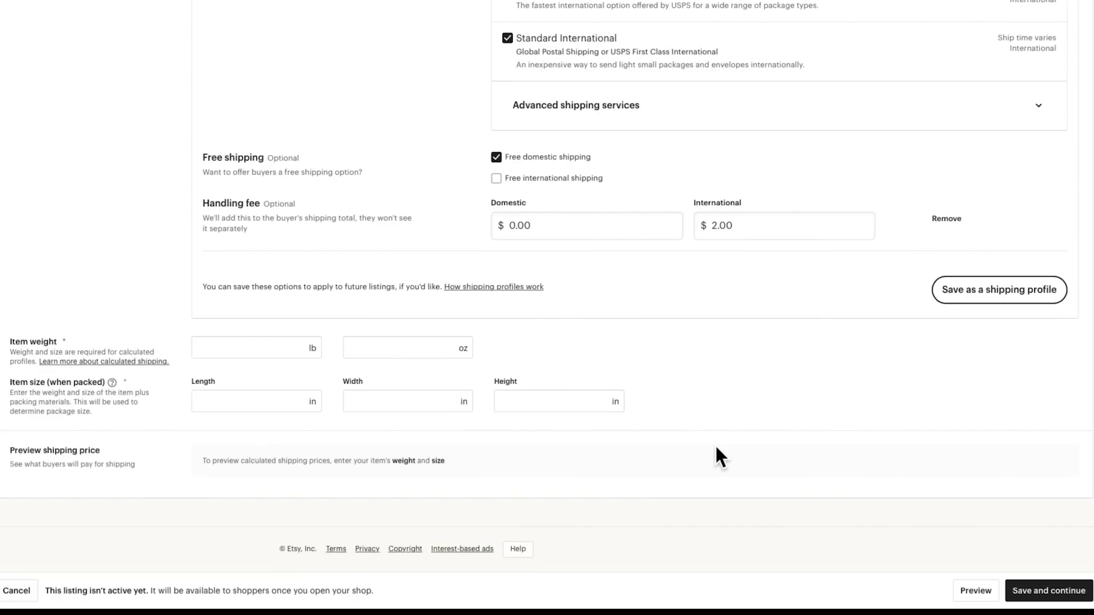
click(195, 383)
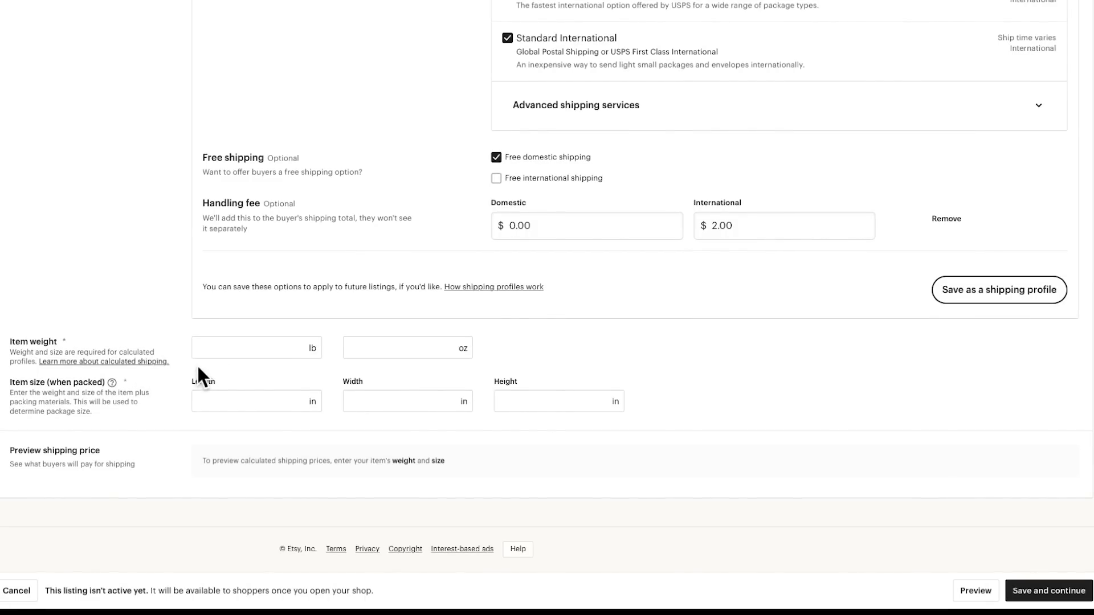
click(428, 349)
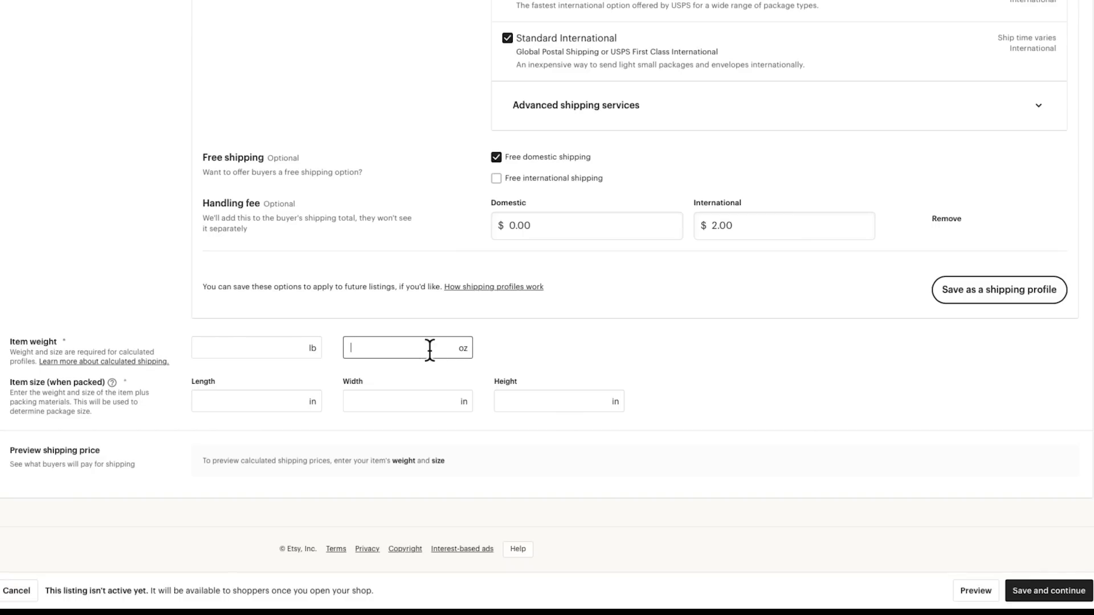
text(11)
click(509, 350)
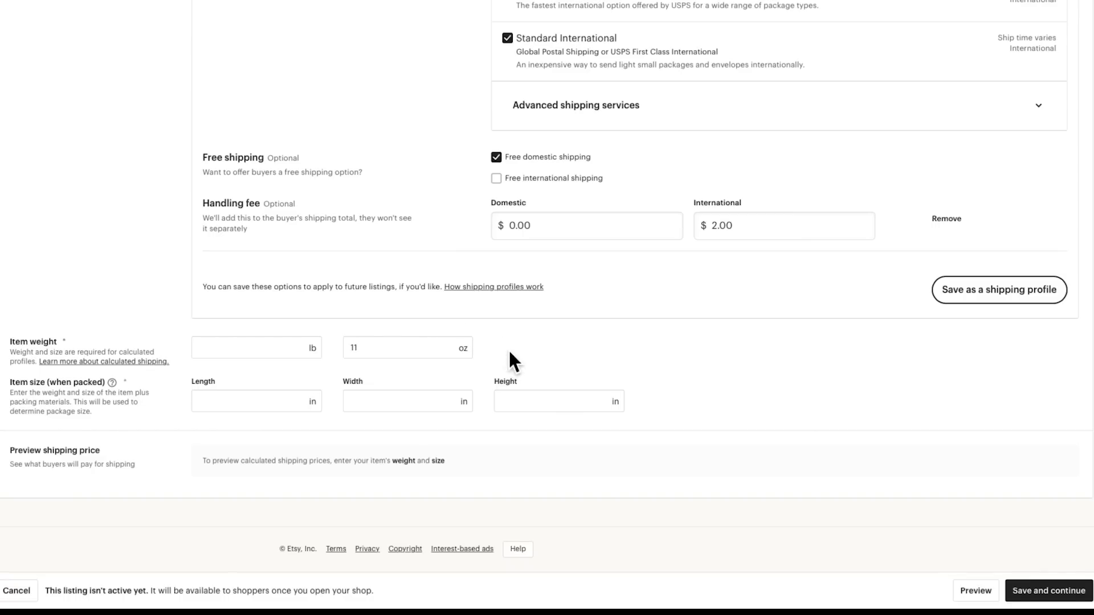
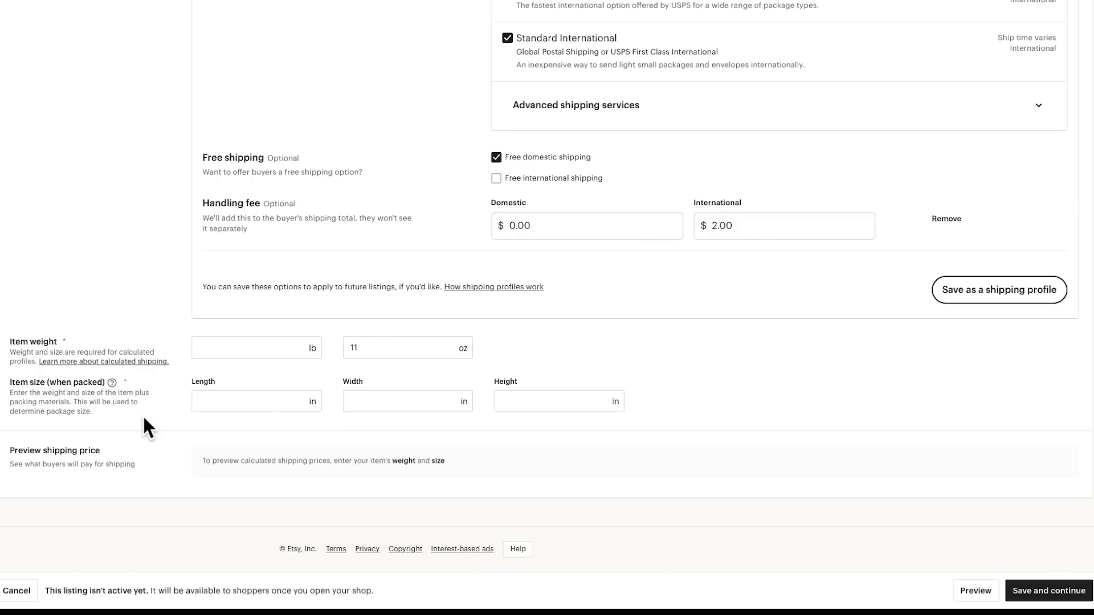
Set the packed item size to 14 in length, 10 in width and 1 in height.
click(244, 402)
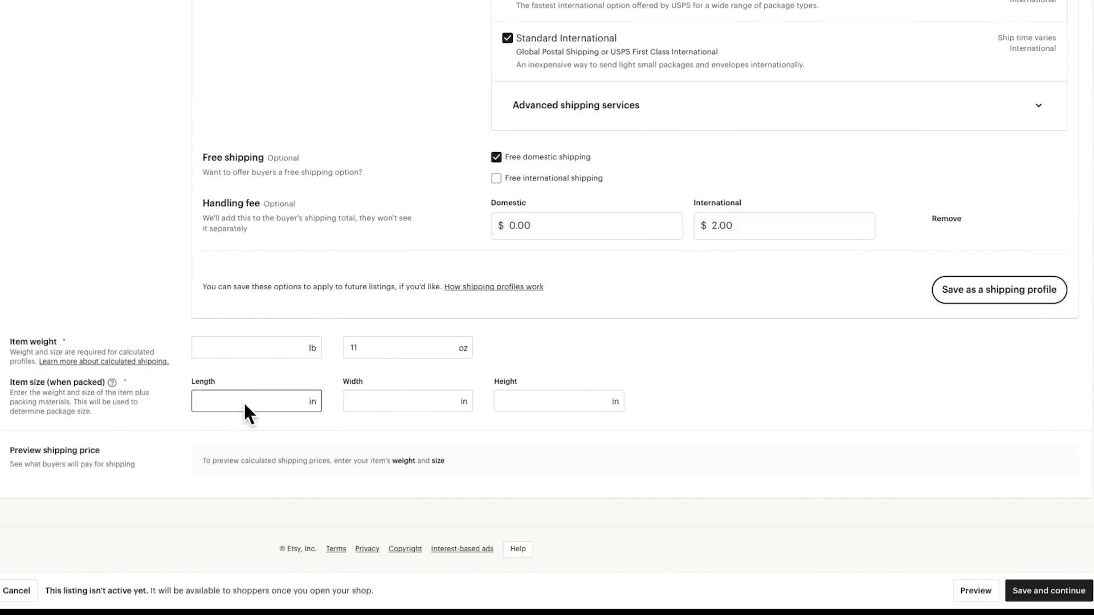
text(13)
key(BackSpace)
key(BackSpace)
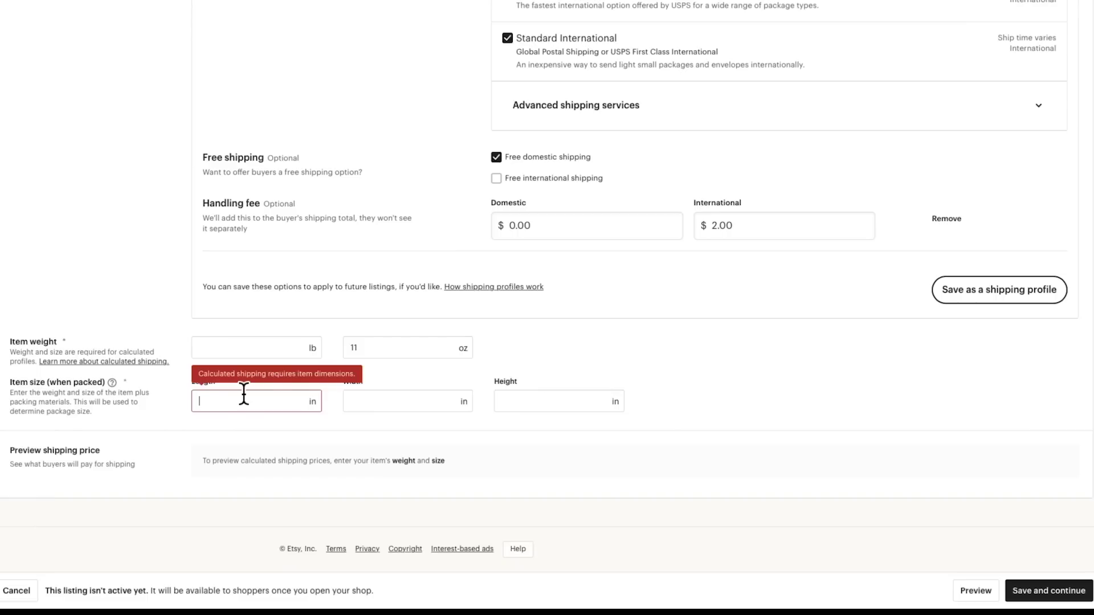
text(14)
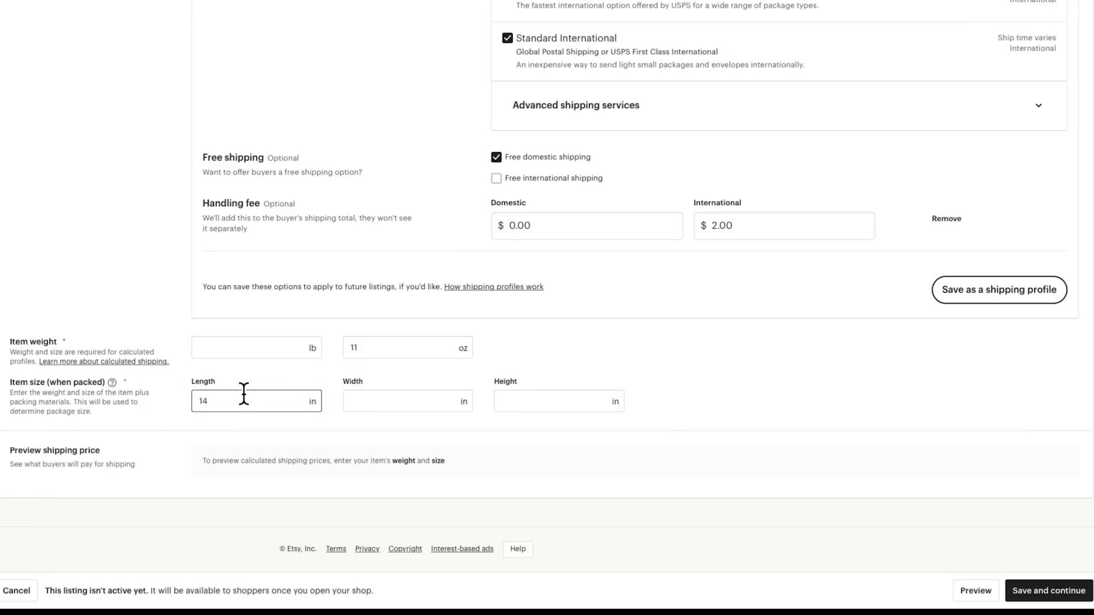
click(394, 399)
text(10)
click(544, 412)
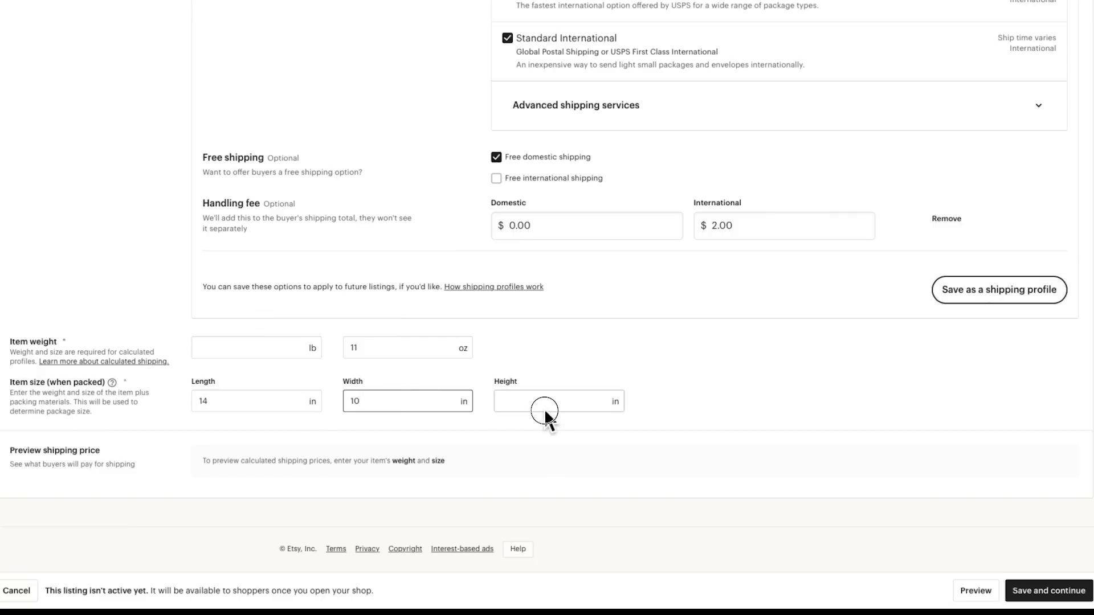
click(623, 361)
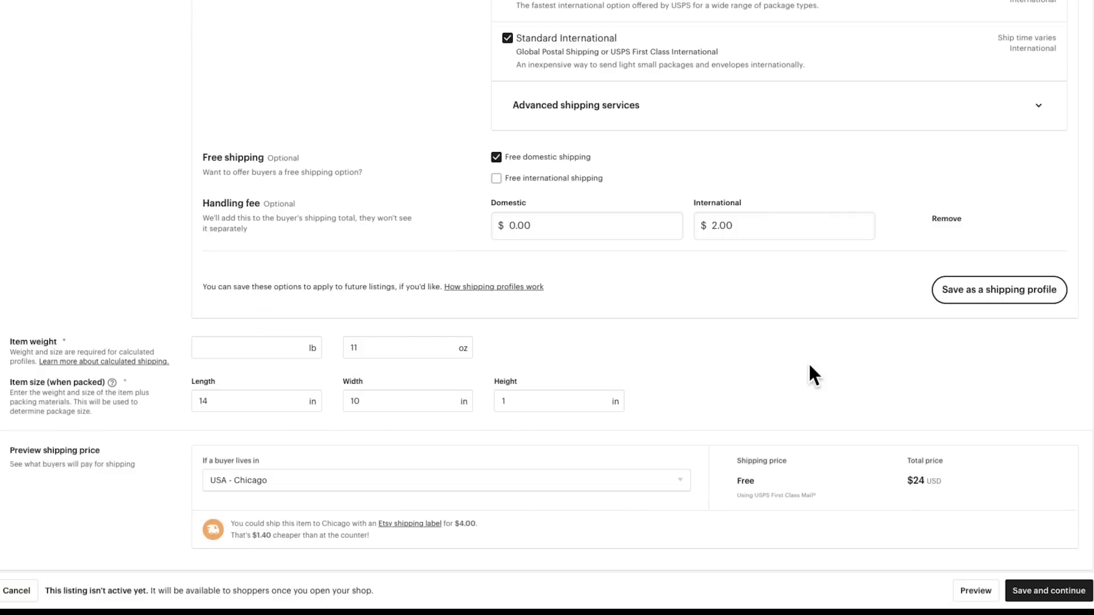
Turn off free domestic shipping for the listing and check the shipping price preview for a Chicago buyer.
scroll(768, 370, down, 2)
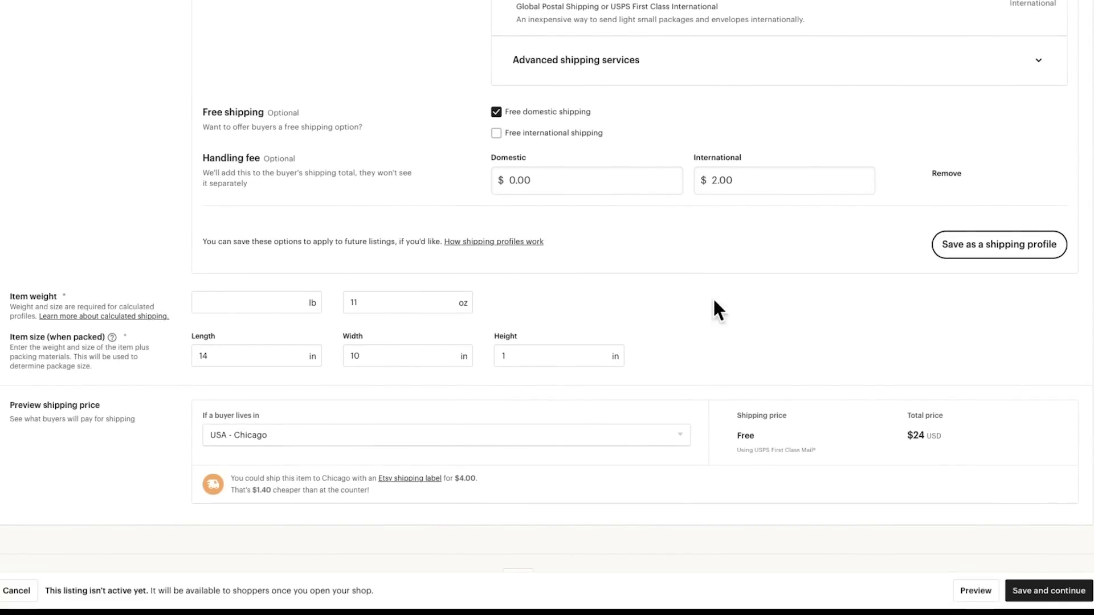
scroll(854, 318, down, 1)
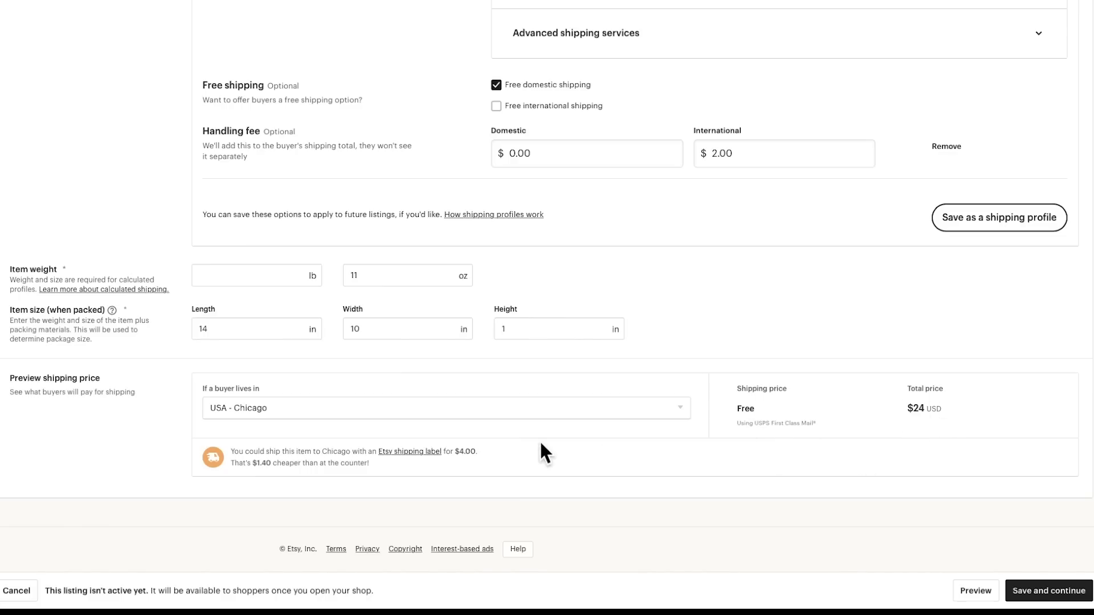
scroll(475, 341, up, 8)
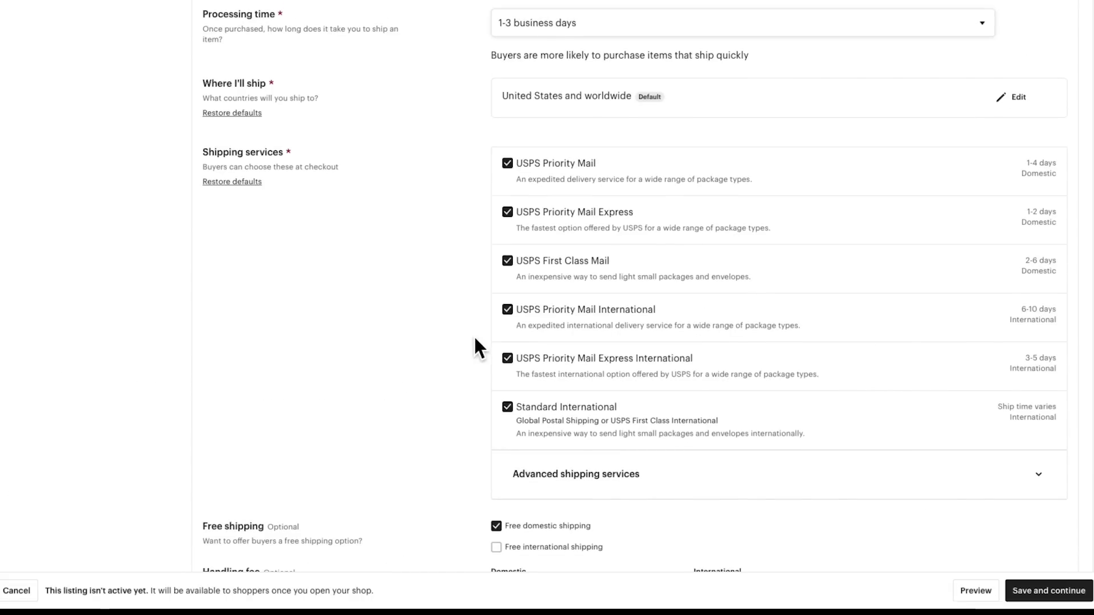
scroll(474, 339, down, 1)
click(495, 486)
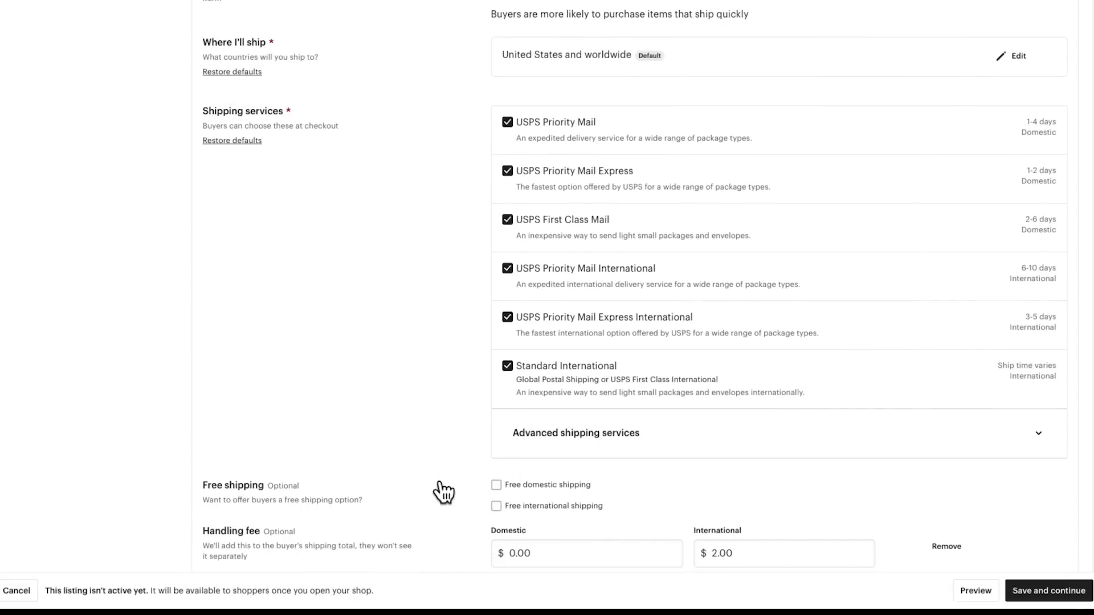
scroll(439, 399, down, 7)
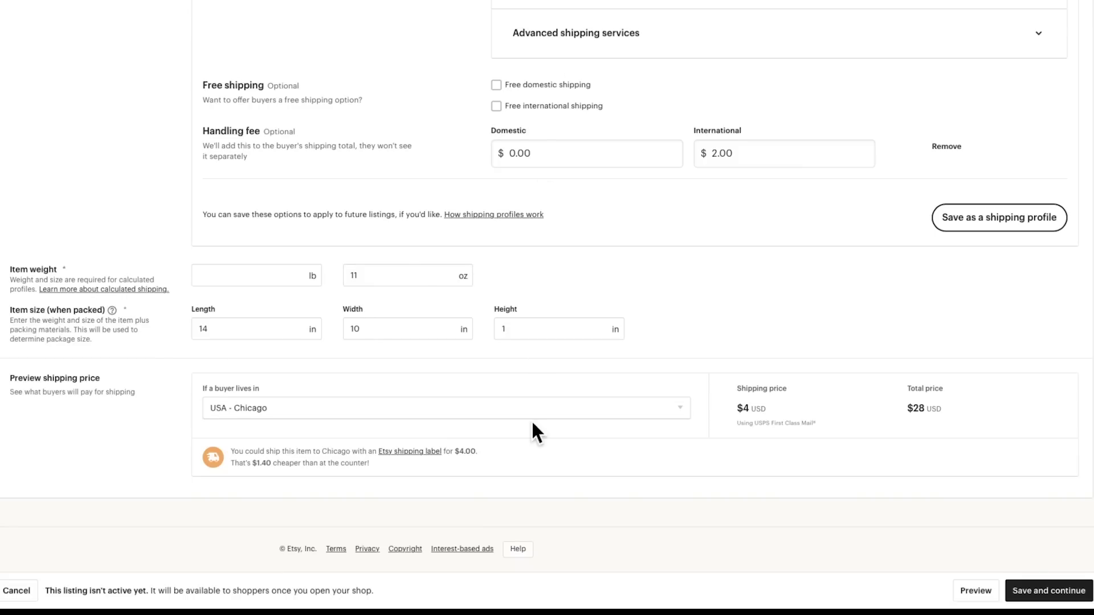
Save the shirt listing and continue from stocking the shop to the payment setup.
click(1027, 598)
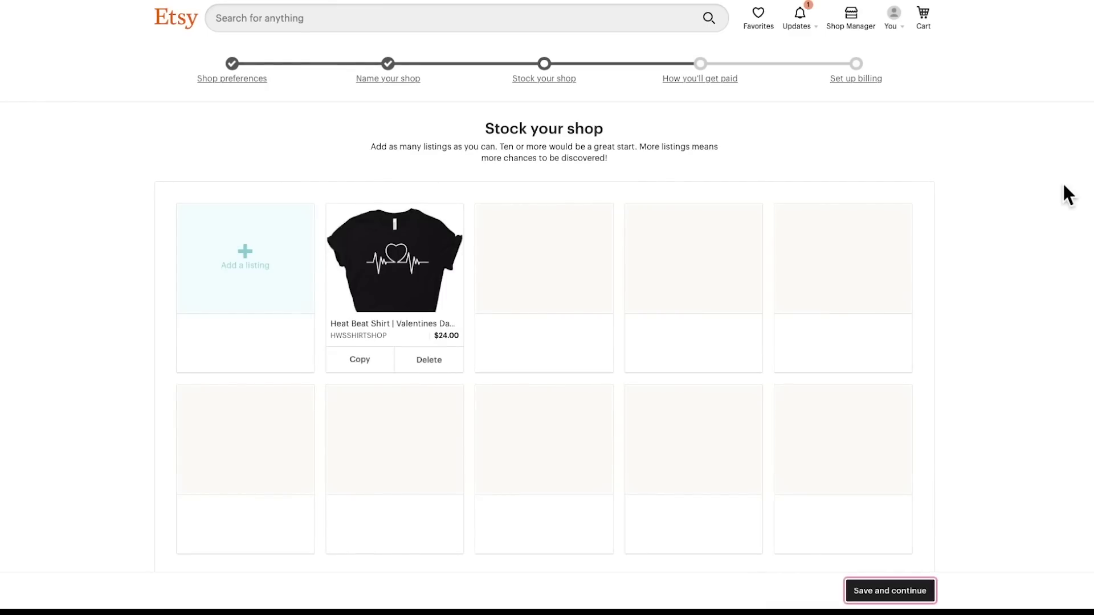
scroll(1050, 196, down, 1)
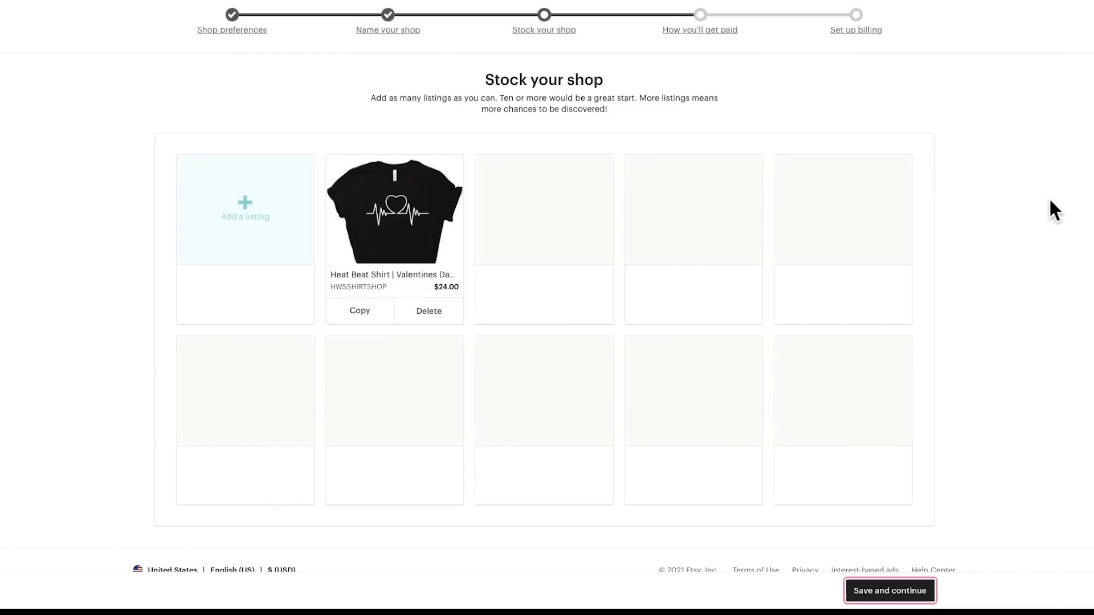
scroll(1049, 200, down, 1)
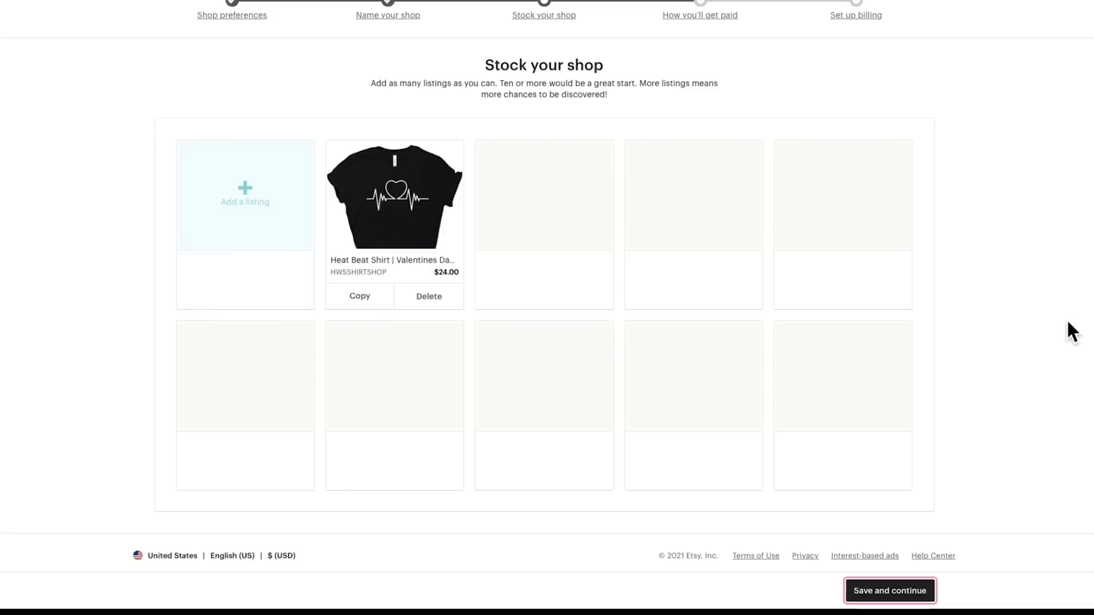
scroll(1065, 334, up, 1)
scroll(1058, 323, up, 1)
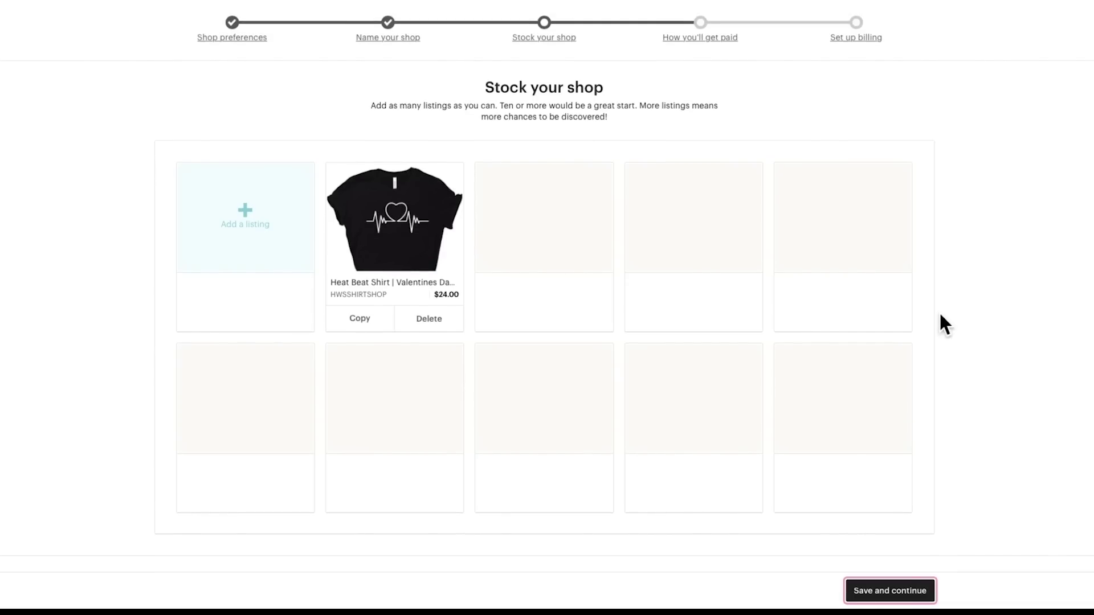
scroll(991, 302, down, 1)
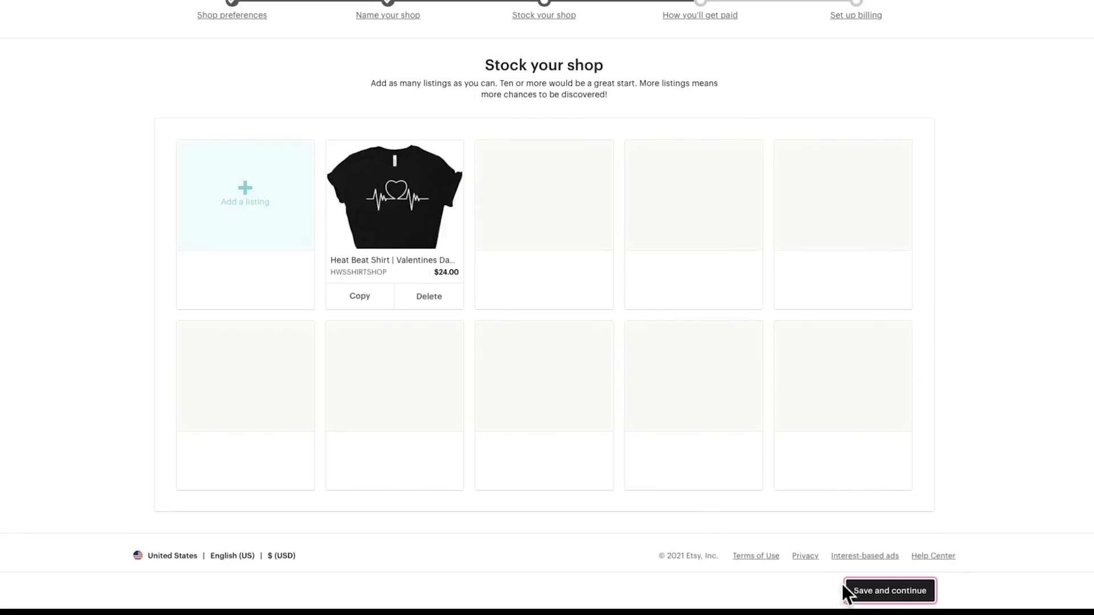
click(880, 595)
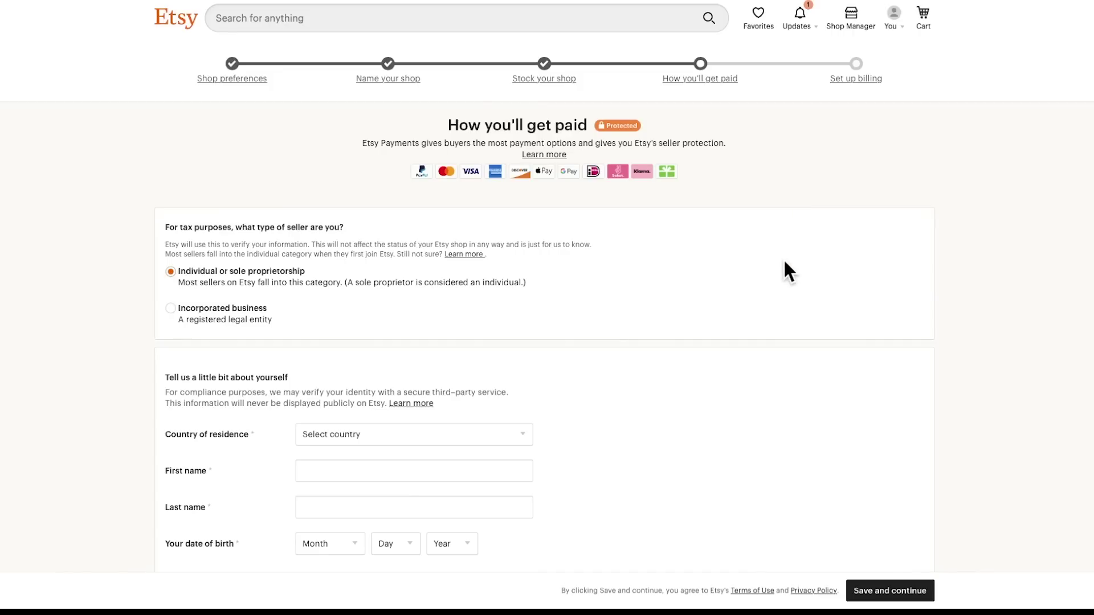
Set the country of residence to United States and enter the seller's first and last name.
scroll(784, 262, down, 1)
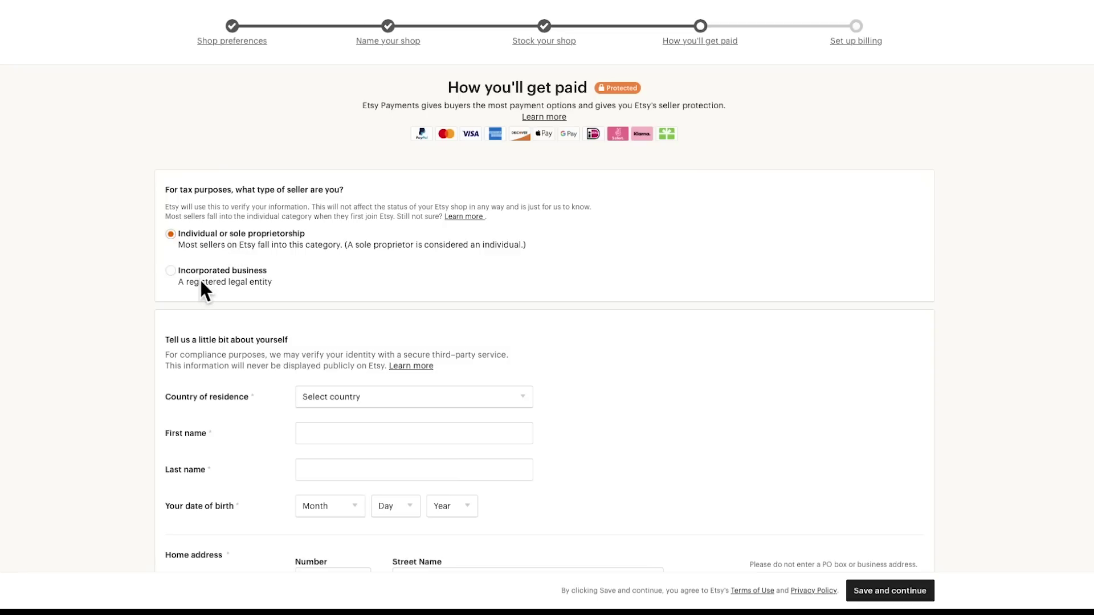
scroll(673, 290, down, 2)
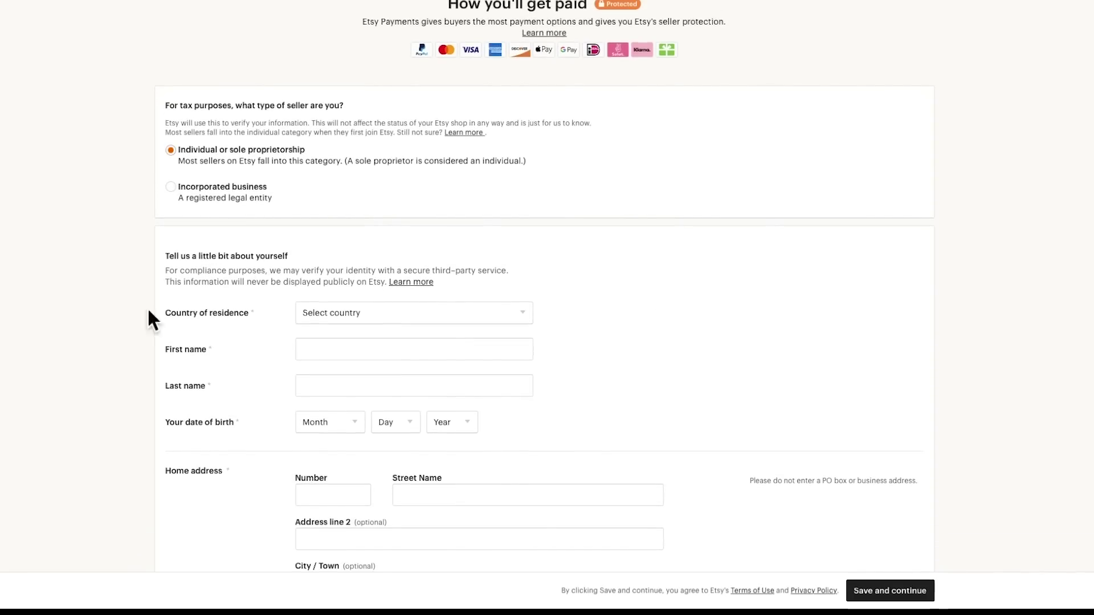
click(525, 312)
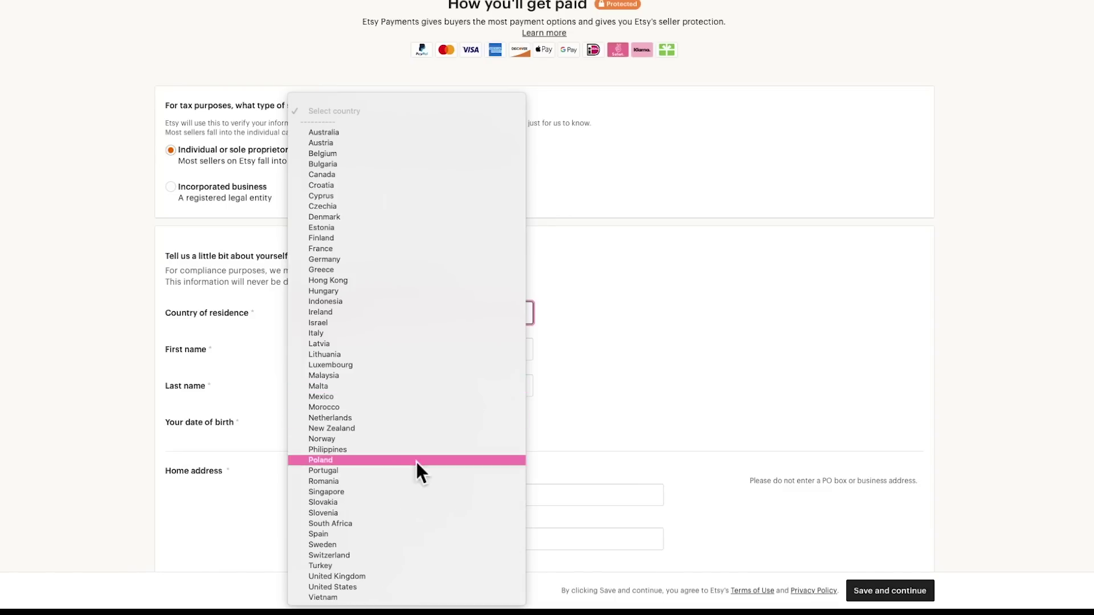
click(339, 586)
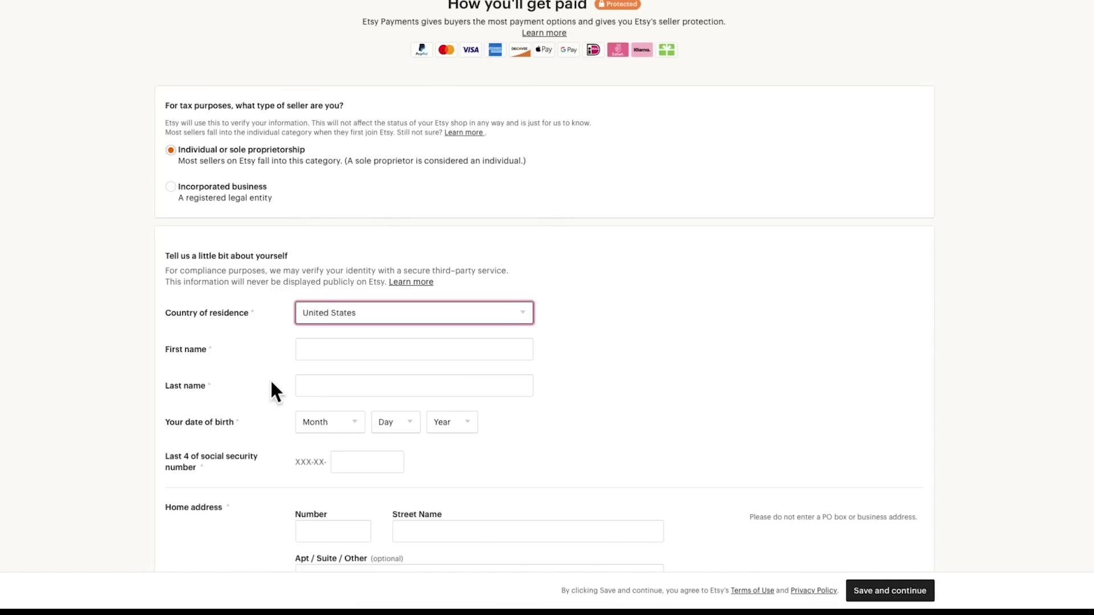
click(317, 345)
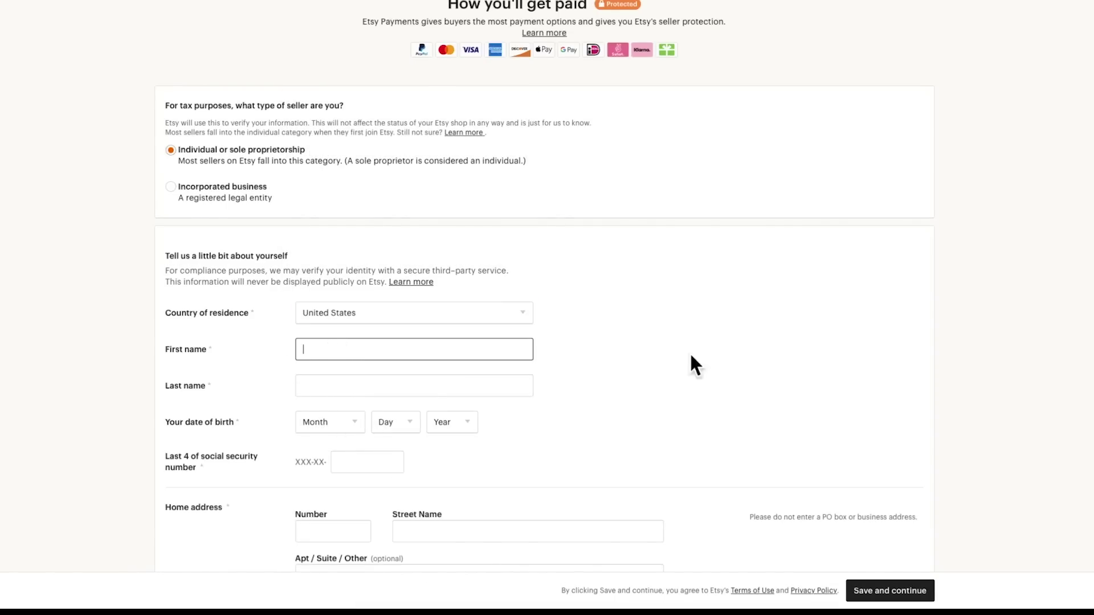
text(Shawn)
key(Tab)
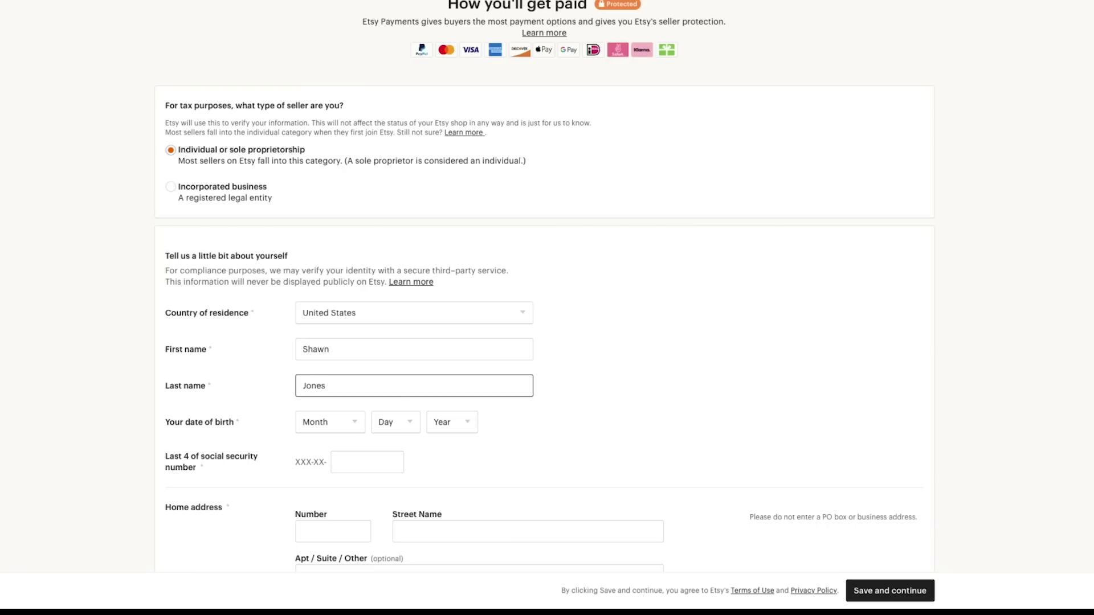
click(627, 408)
Fill in the month, day and year of the seller's date of birth.
click(357, 425)
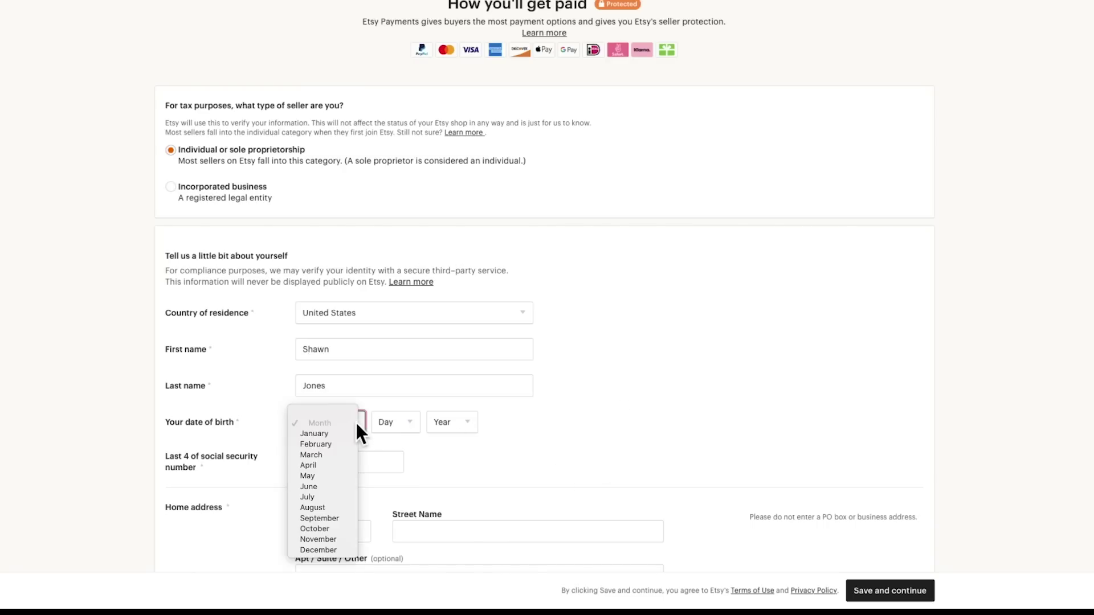
click(316, 550)
click(409, 425)
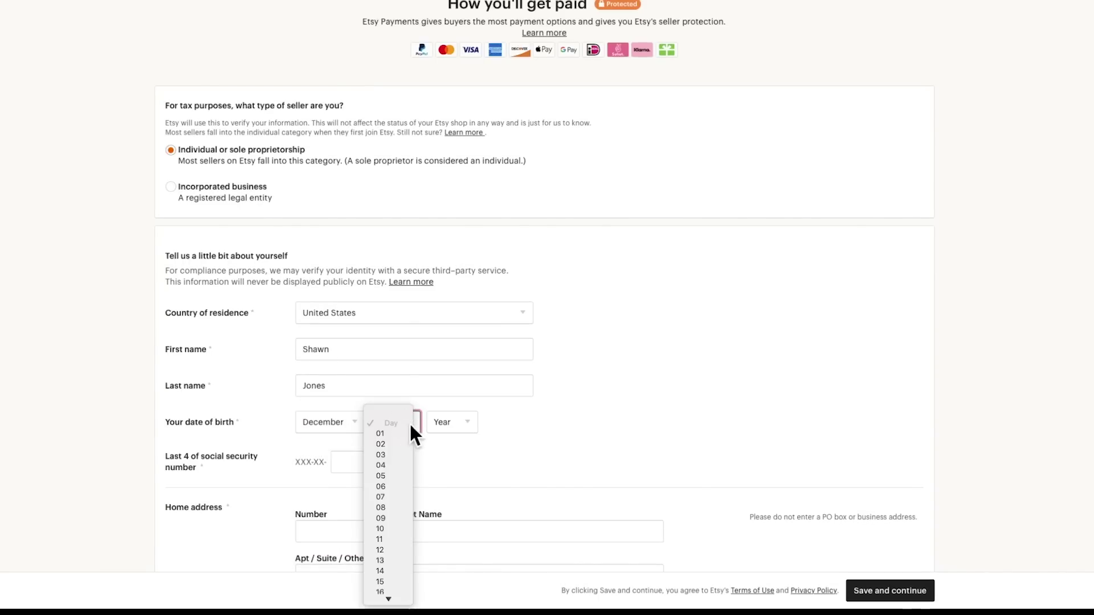
click(388, 470)
click(463, 426)
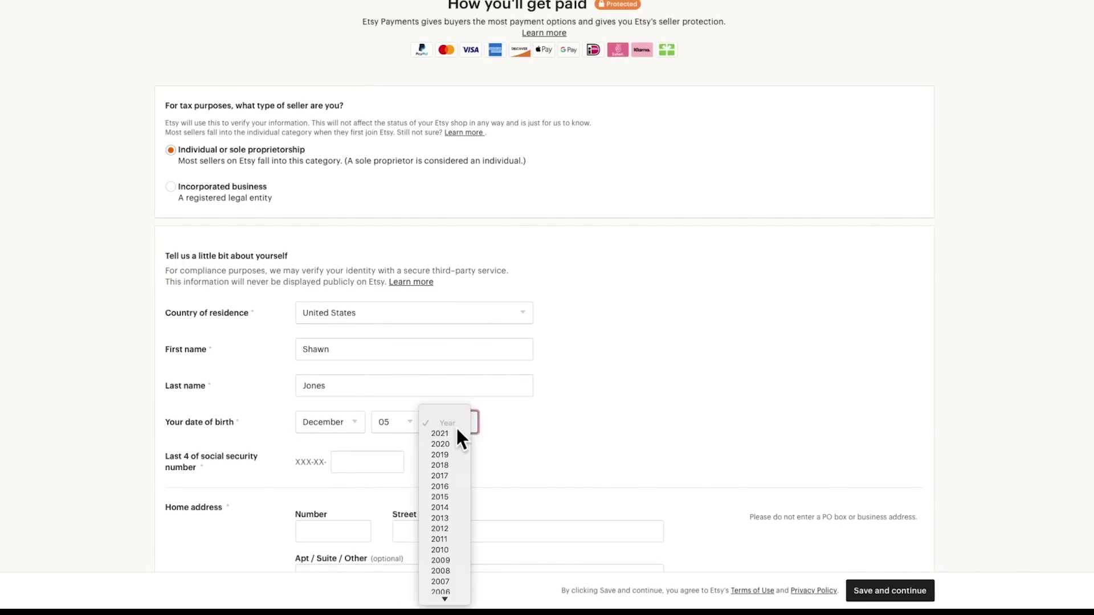
scroll(446, 492, down, 5)
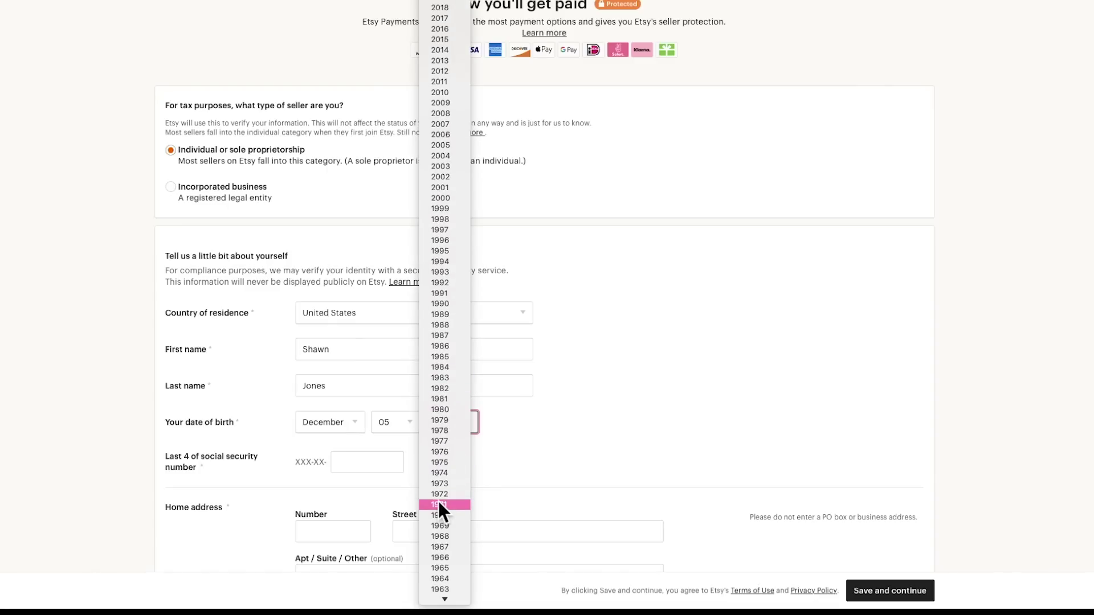
scroll(444, 440, down, 1)
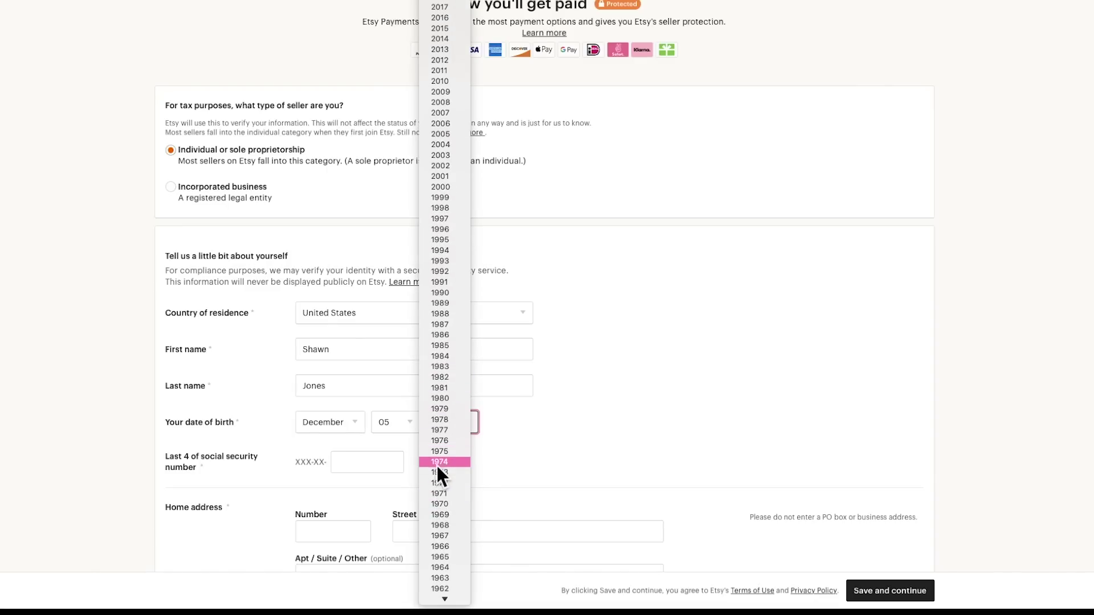
click(439, 484)
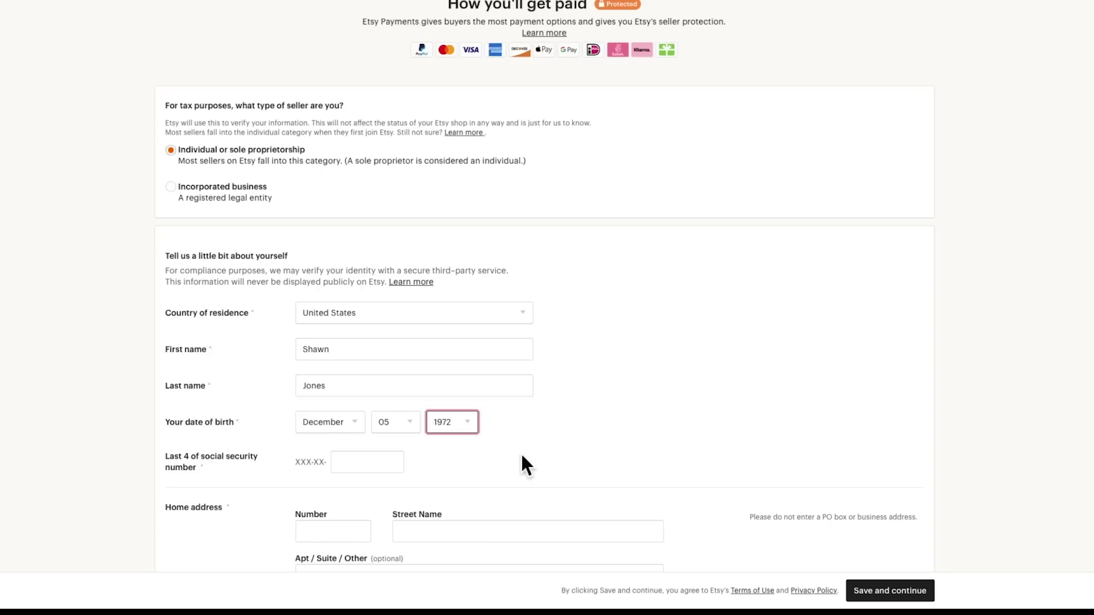
Enter the last four digits of the social security number and the home address, and submit the seller details.
scroll(521, 455, down, 1)
click(342, 450)
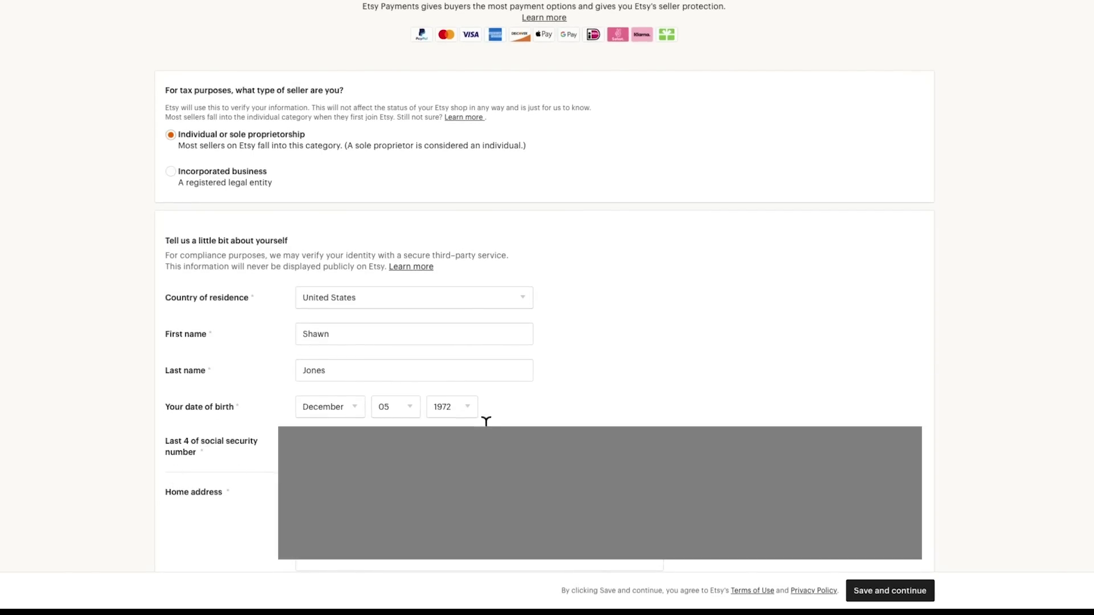
scroll(486, 420, down, 3)
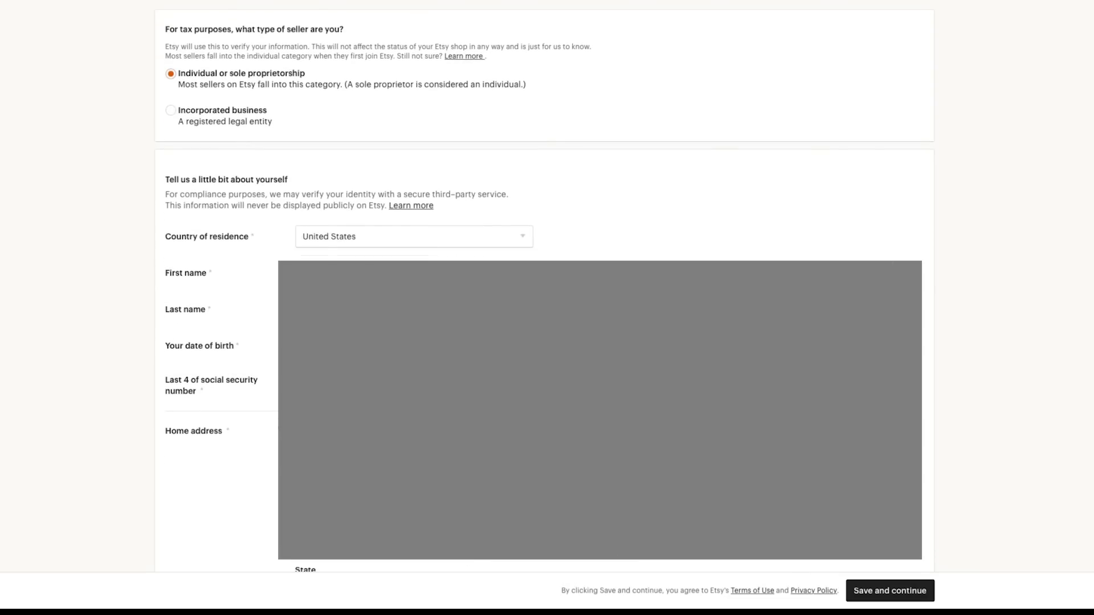
scroll(547, 307, down, 2)
scroll(200, 396, down, 2)
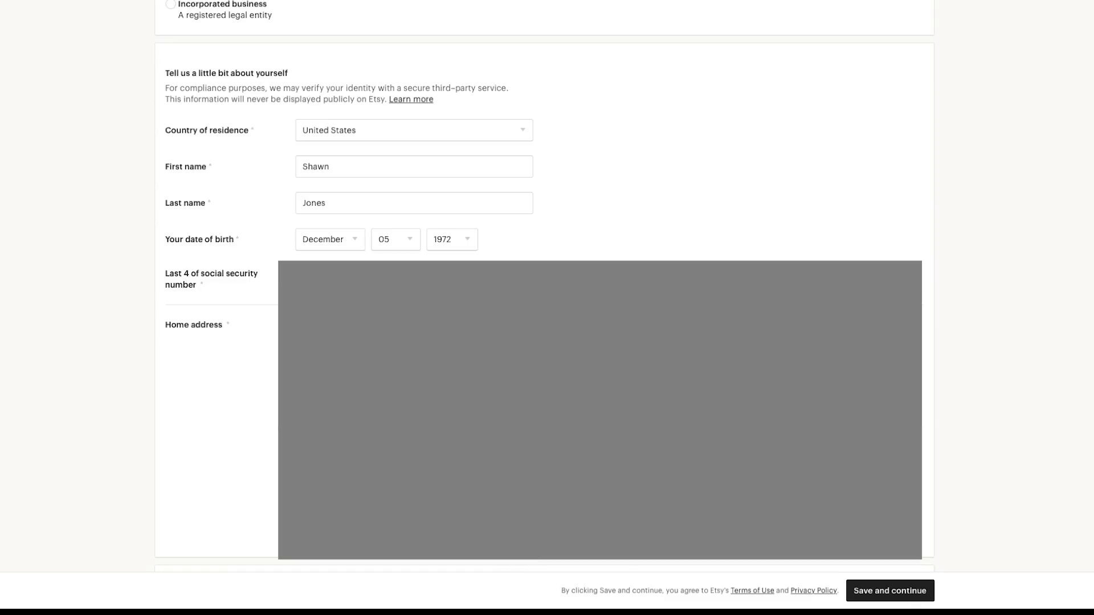
click(881, 595)
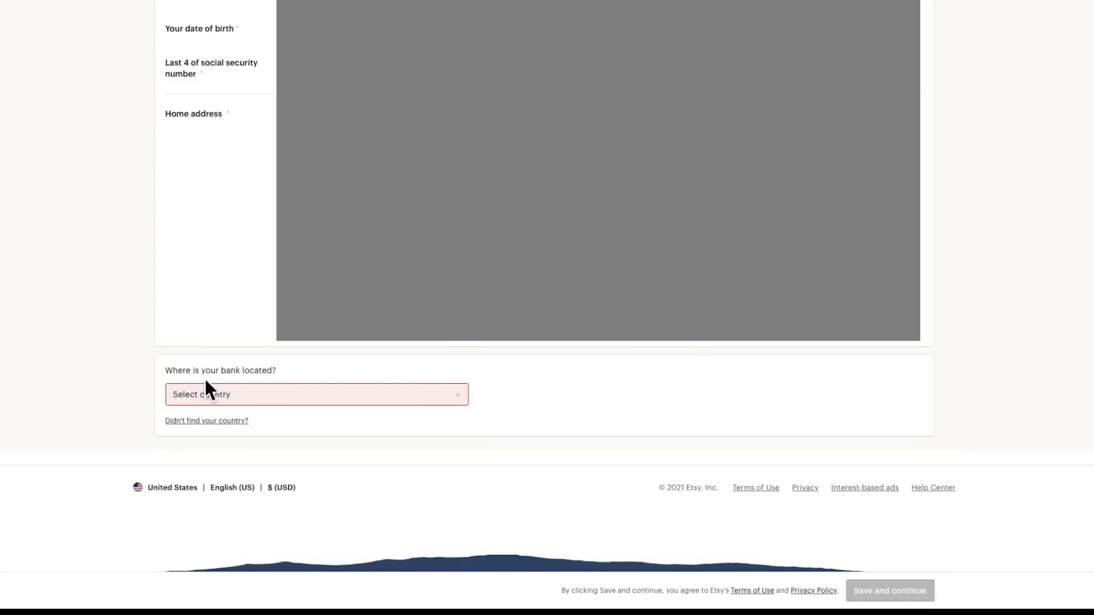
Set the bank's location to United States and go to the deposit account details.
click(457, 395)
scroll(332, 456, down, 10)
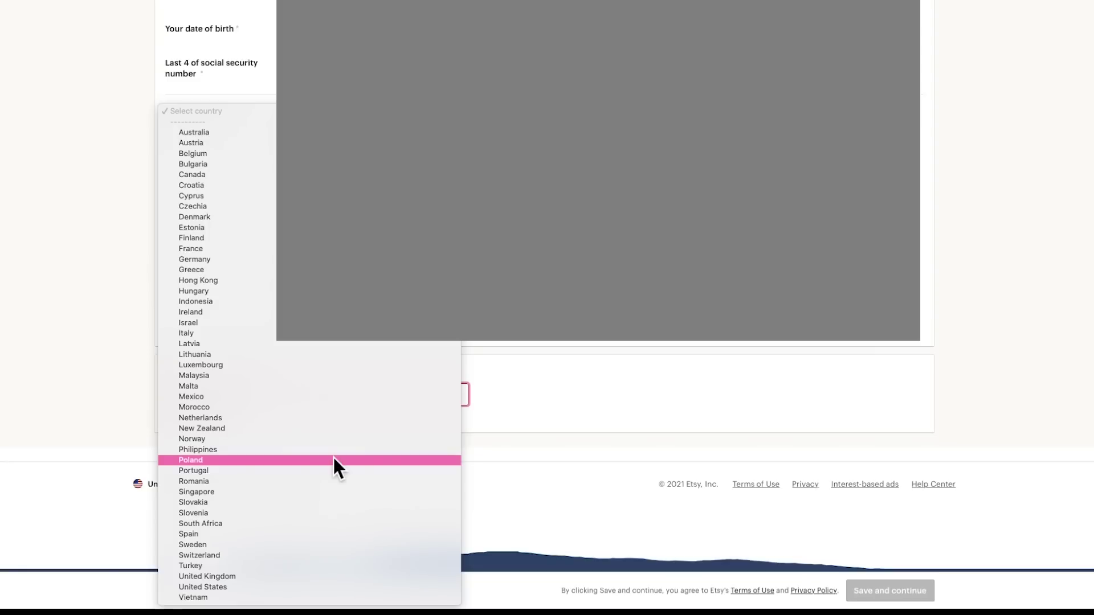
click(193, 586)
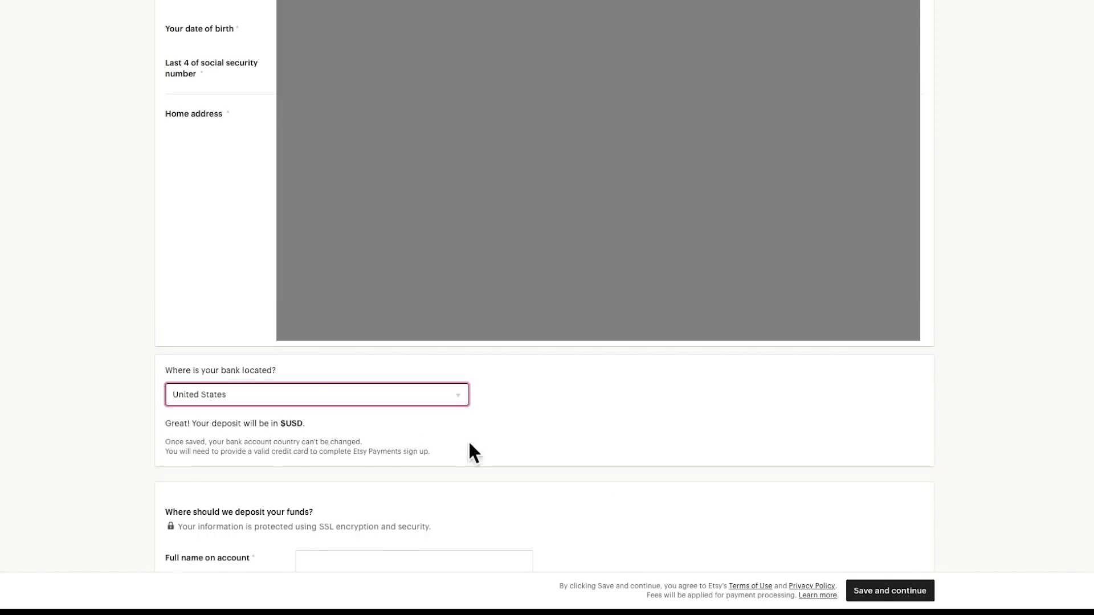
scroll(662, 414, down, 1)
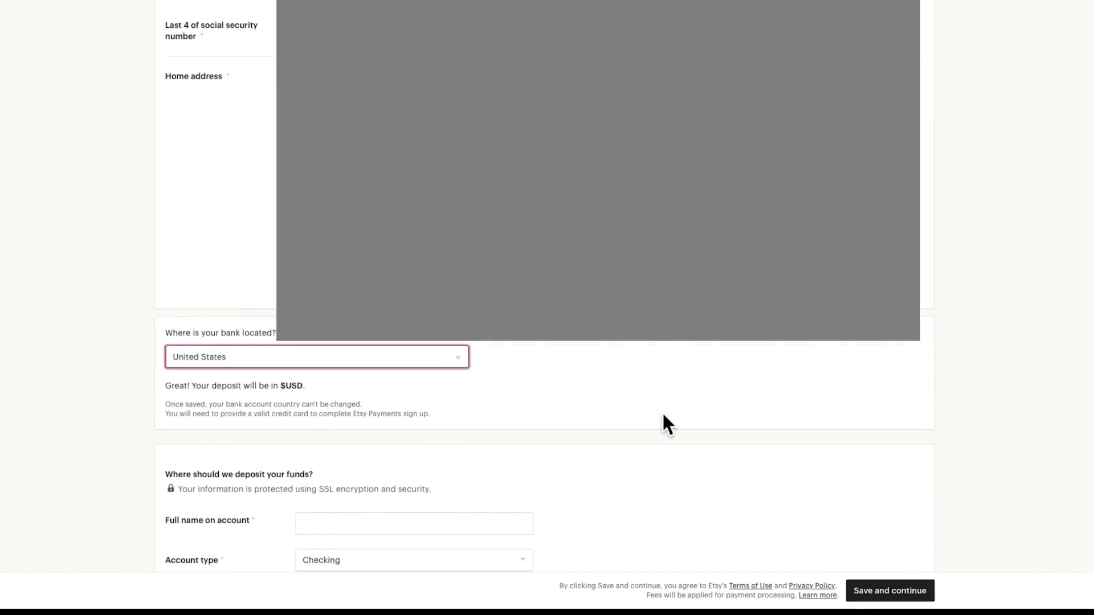
Enter the full name on the deposit account and keep Checking as the account type.
scroll(666, 423, down, 2)
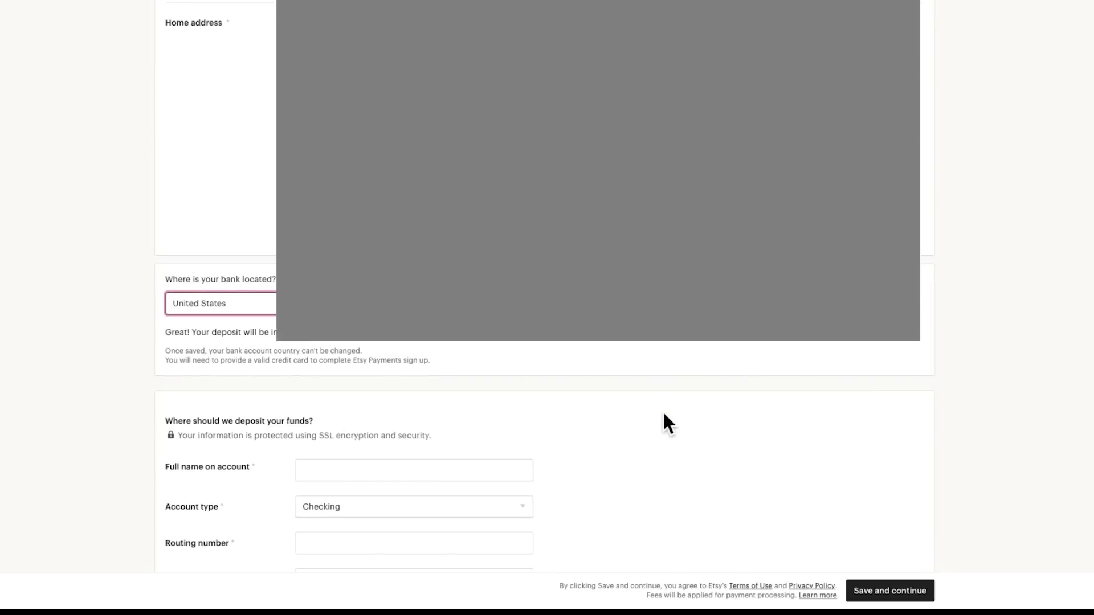
scroll(668, 423, down, 3)
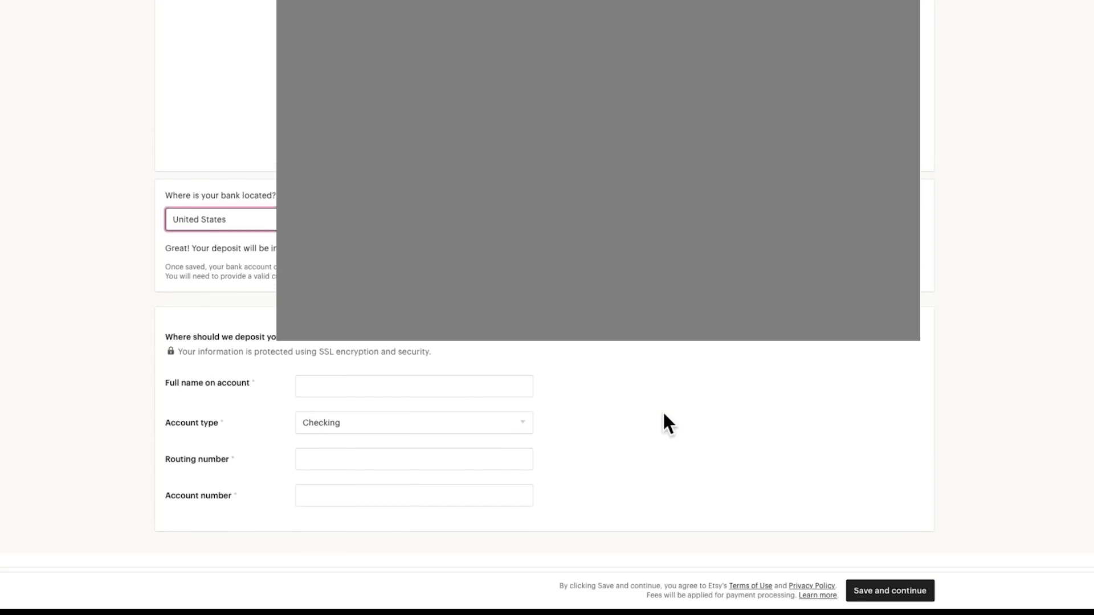
scroll(667, 423, down, 1)
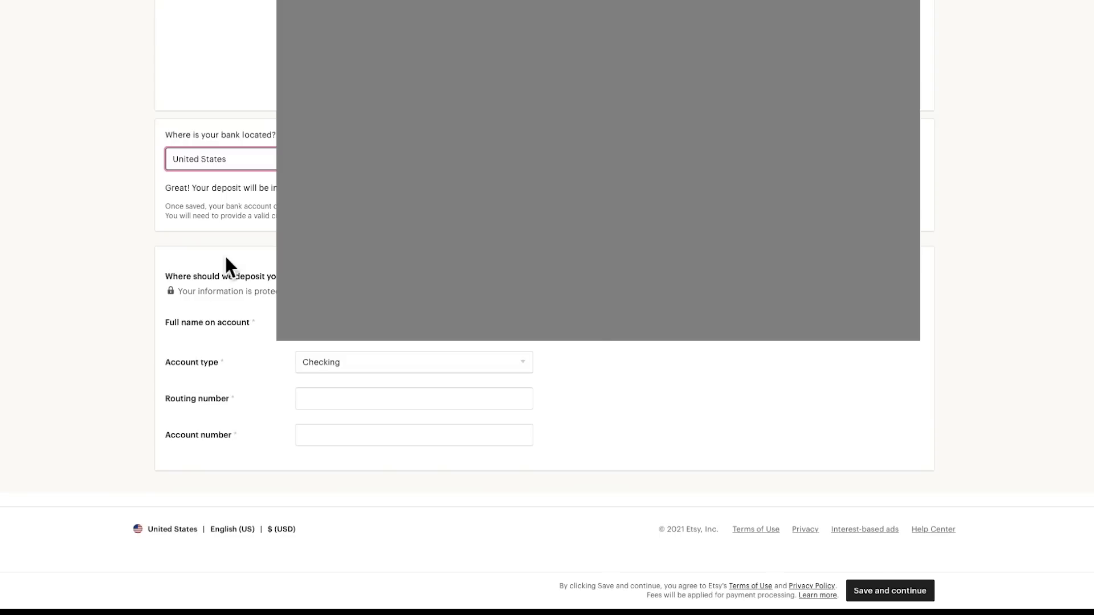
click(348, 340)
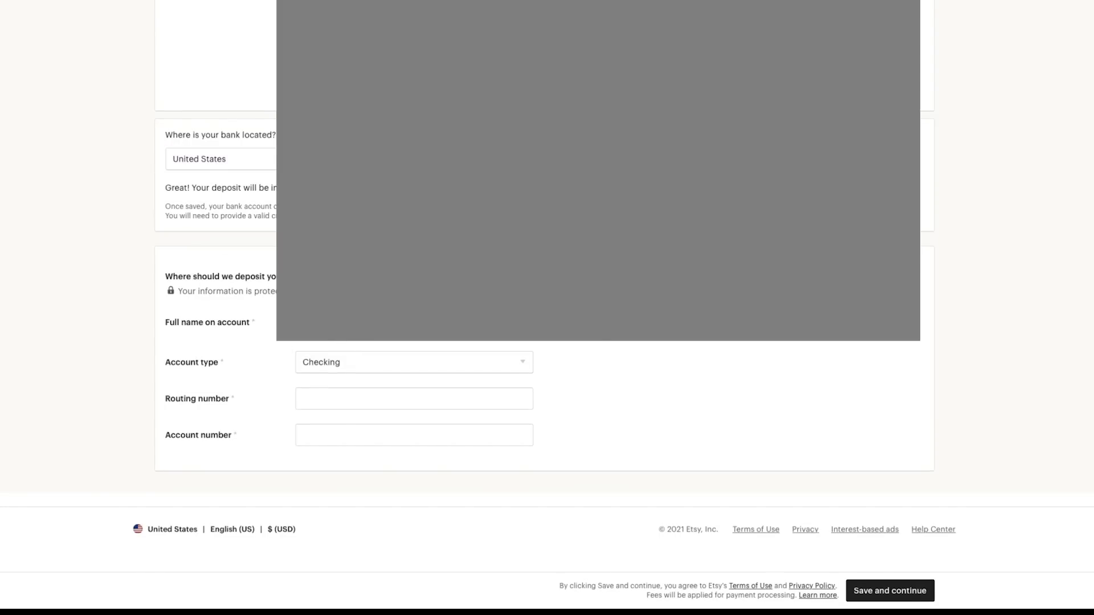
click(512, 365)
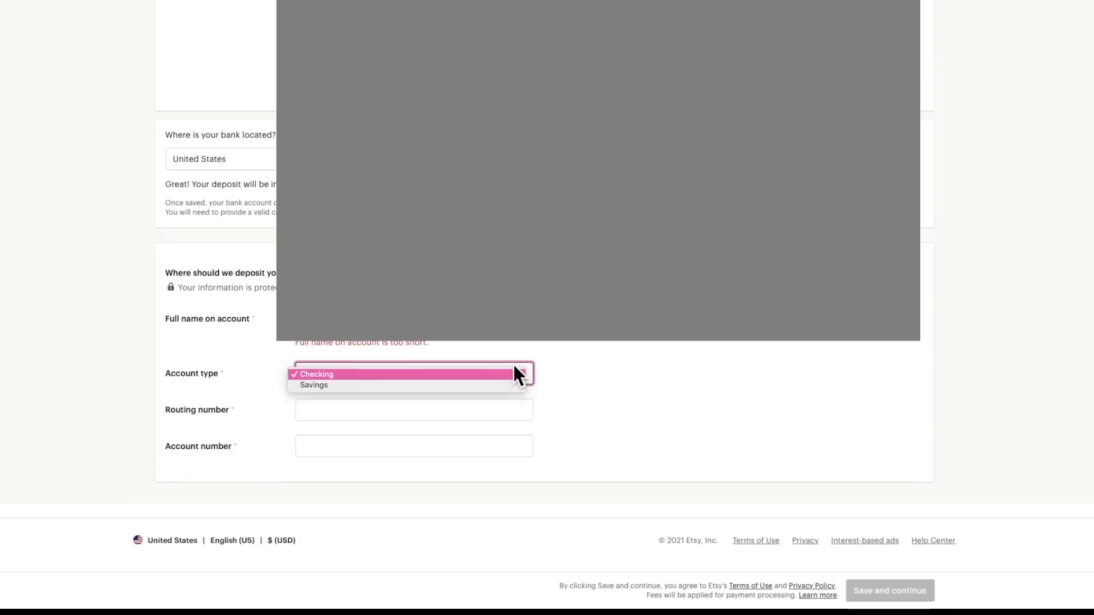
click(598, 369)
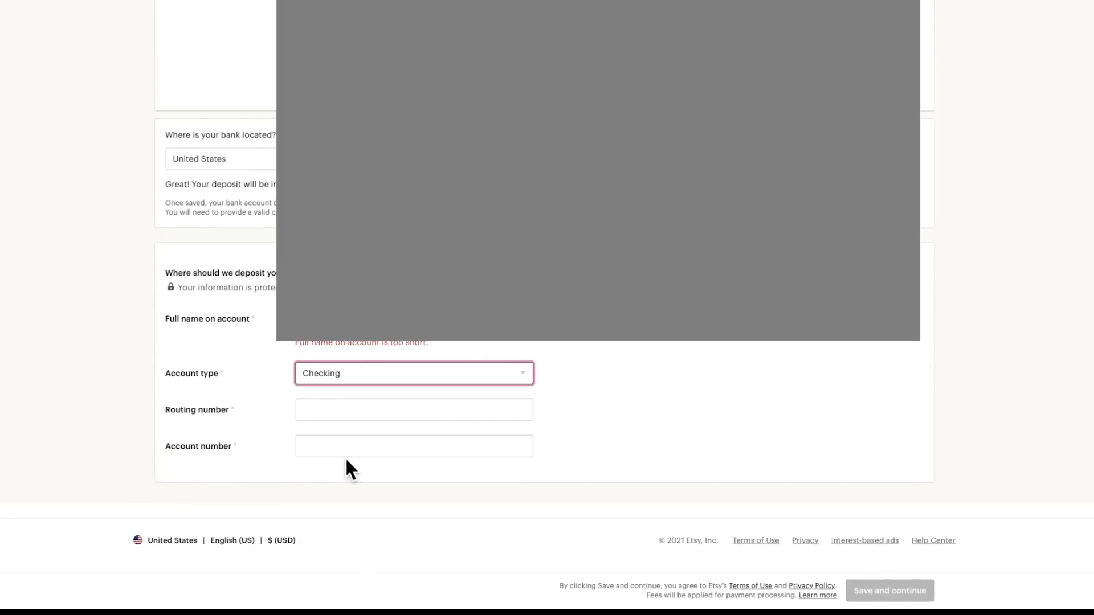
Enter the bank's routing number and account number, and save the payment details to continue to billing.
scroll(619, 429, up, 1)
scroll(620, 429, down, 2)
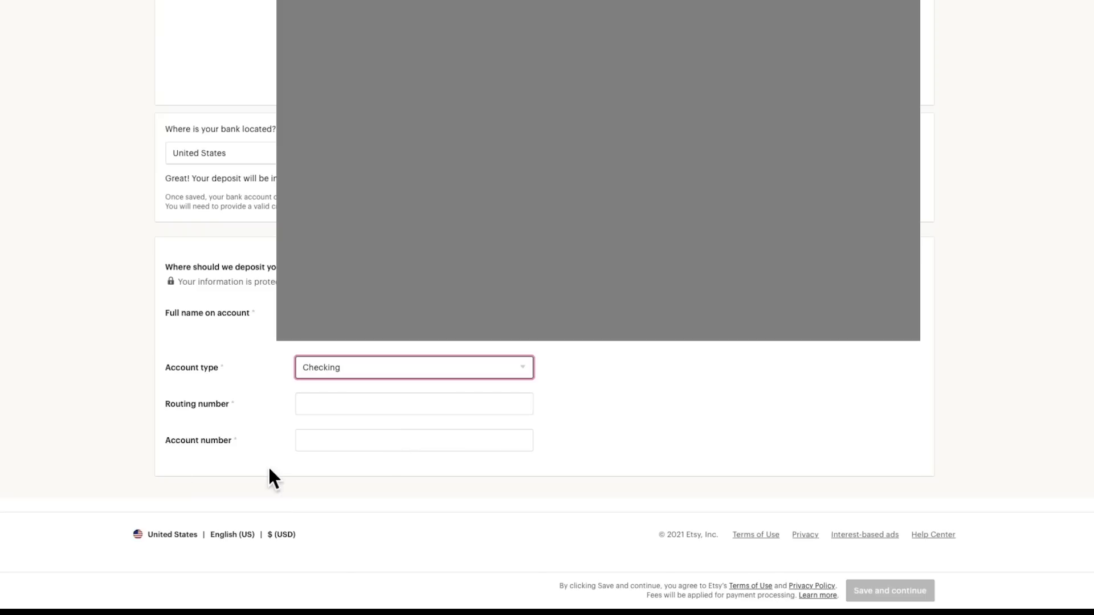
scroll(547, 441, down, 1)
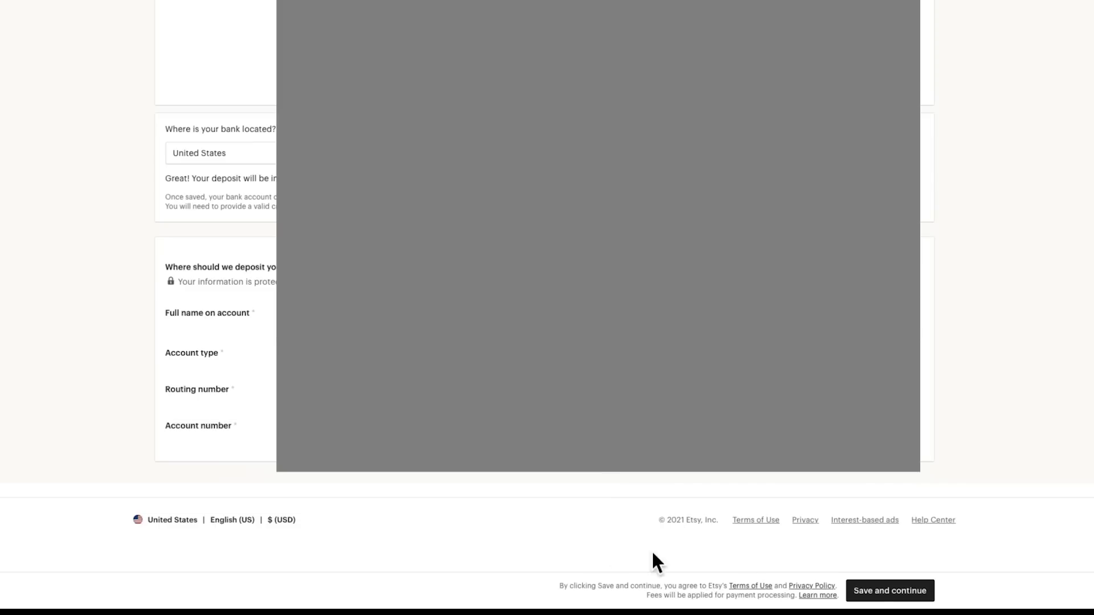
click(874, 595)
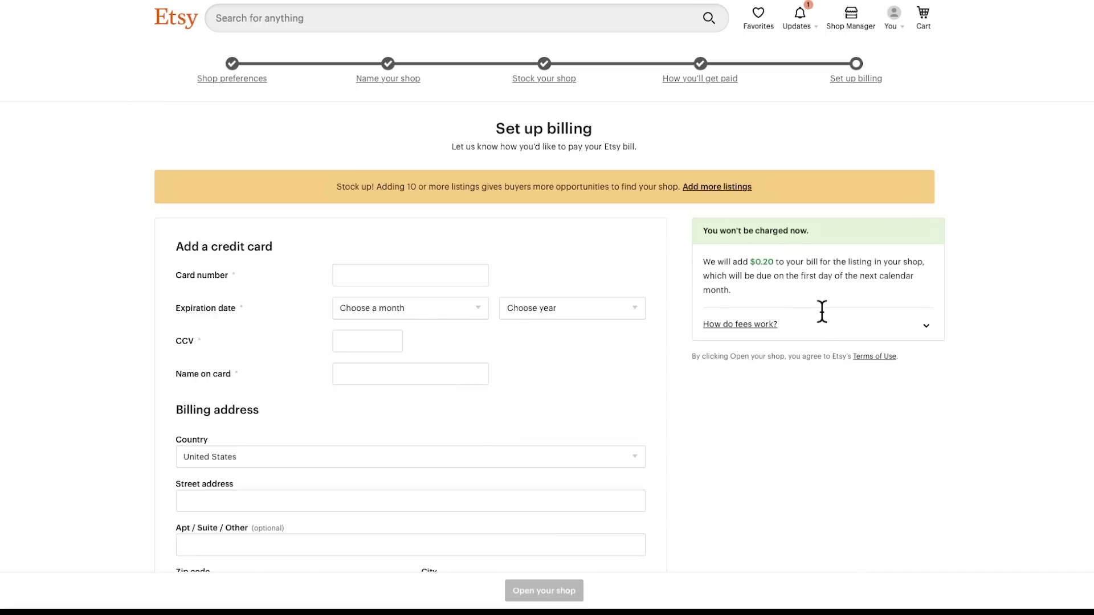
Expand the explanation of how fees work and look over the credit card and billing address form.
click(926, 327)
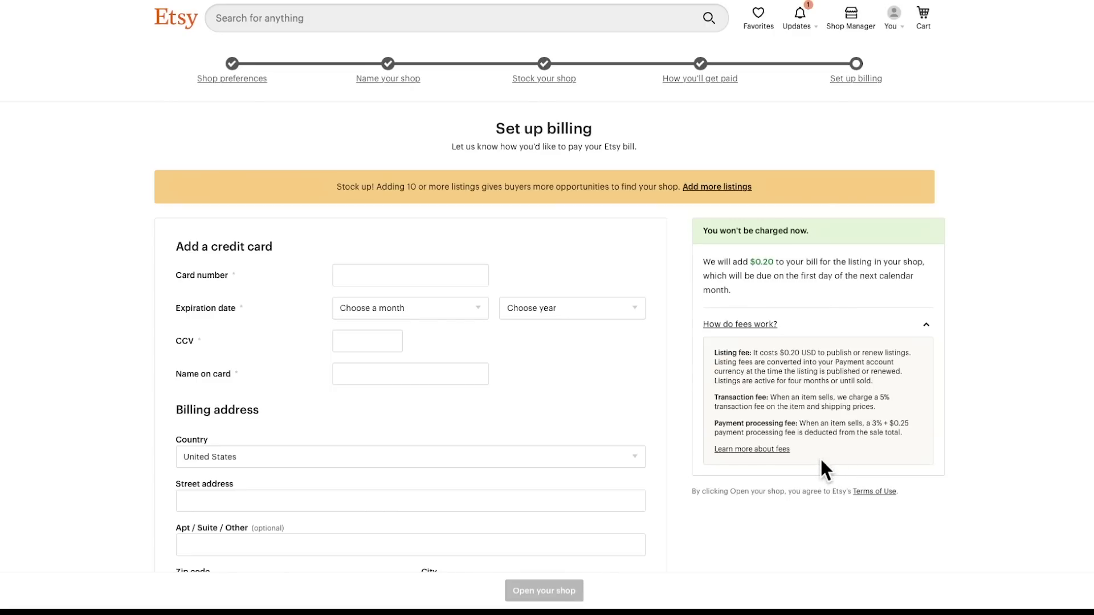
scroll(541, 441, down, 1)
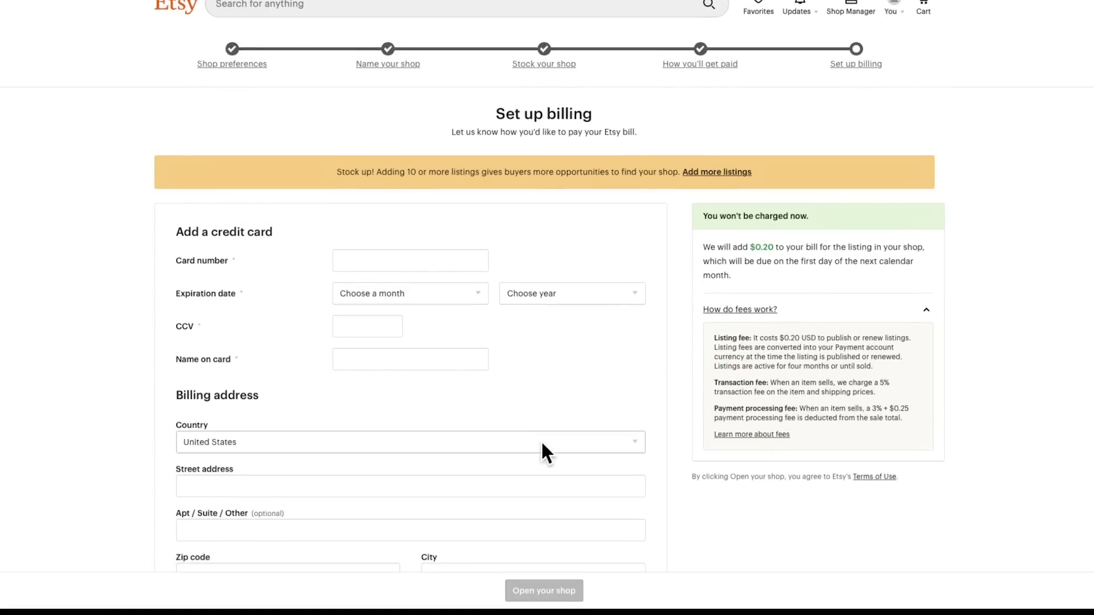
scroll(541, 444, down, 1)
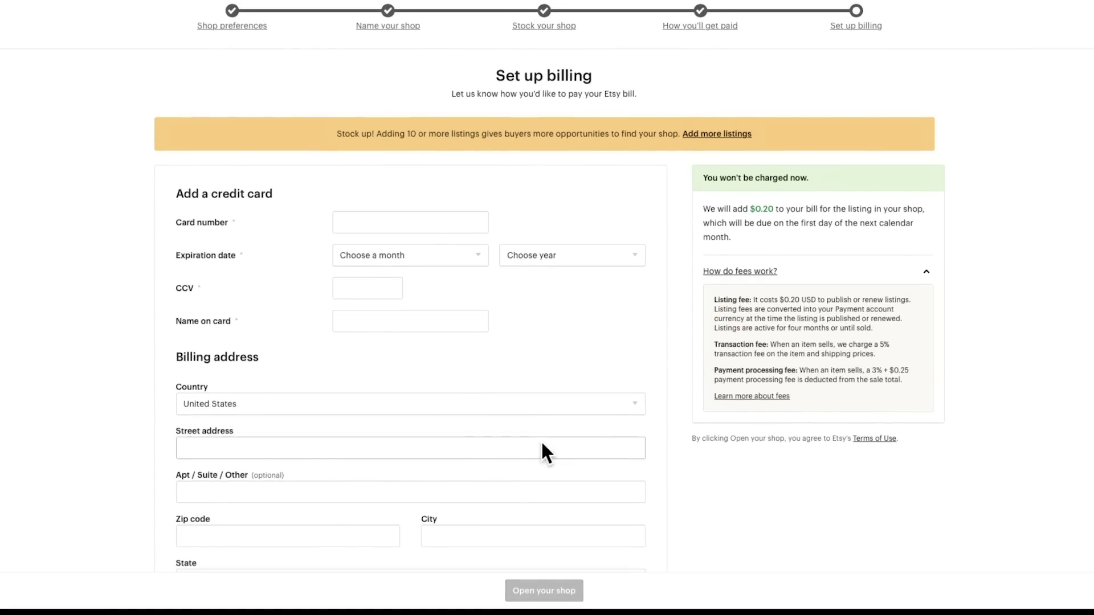
scroll(541, 444, down, 1)
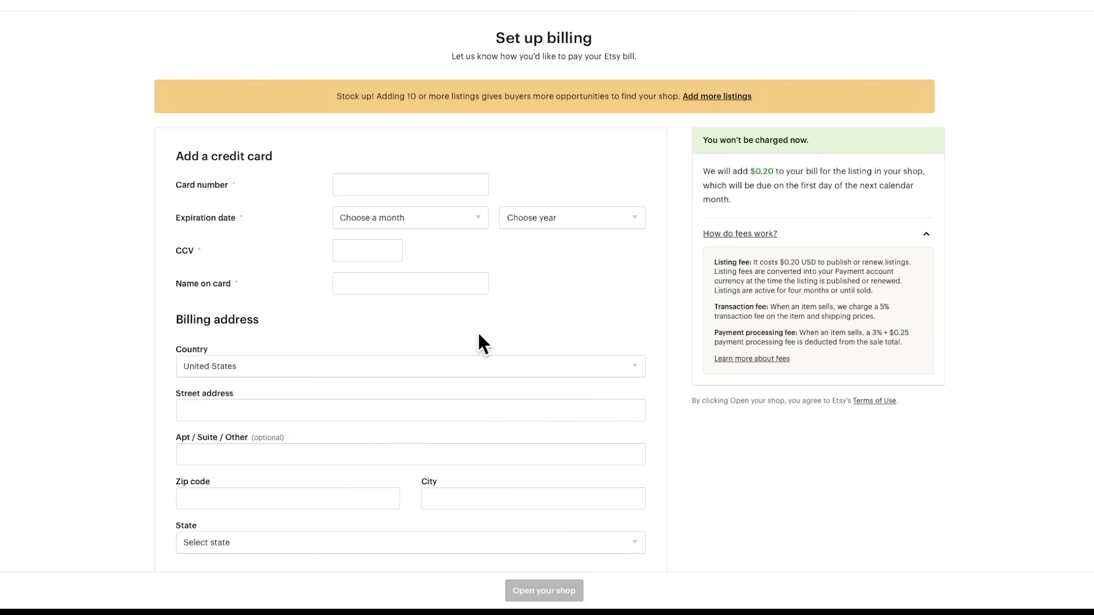
scroll(478, 334, down, 1)
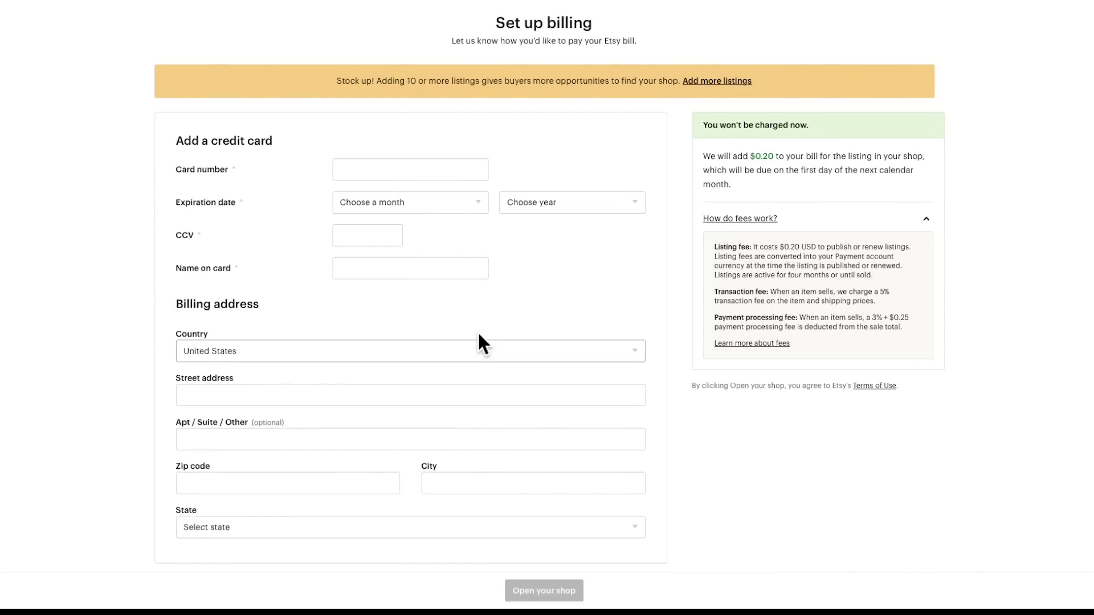
Fill in the card number, expiration date, CCV, name on card and billing address, and open the shop.
click(369, 177)
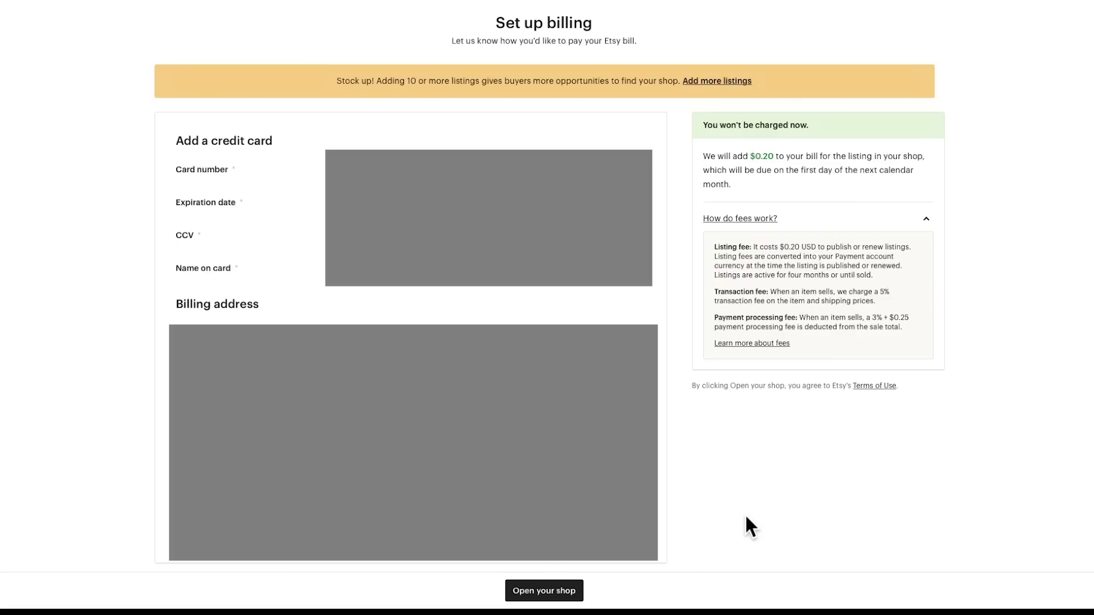
click(537, 598)
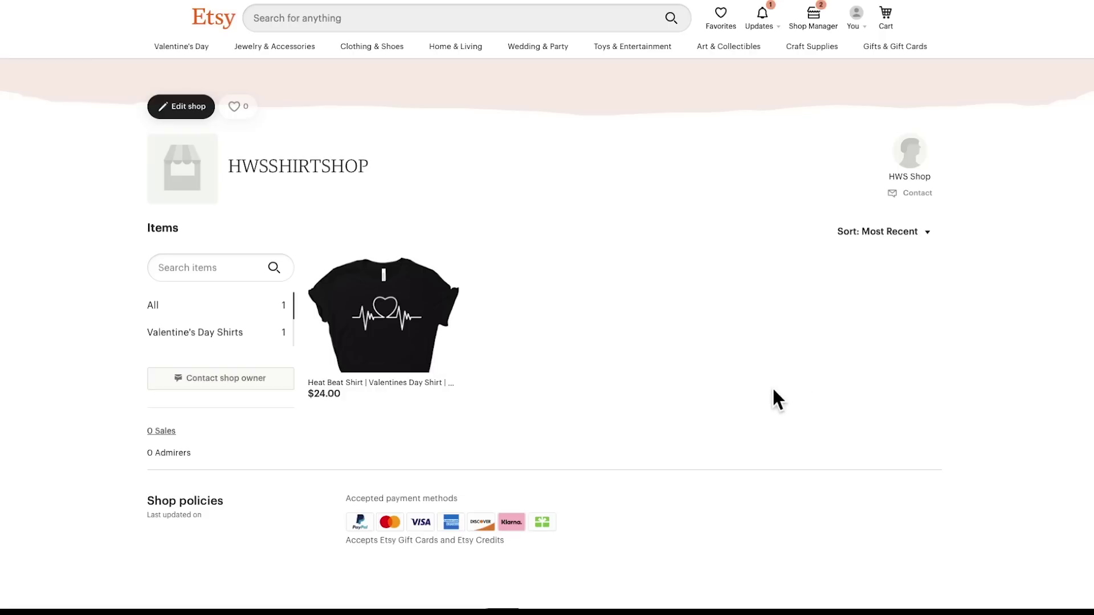
Open the Shop Manager dashboard and check the time periods available for the stats overview, keeping Last 7 days.
click(817, 31)
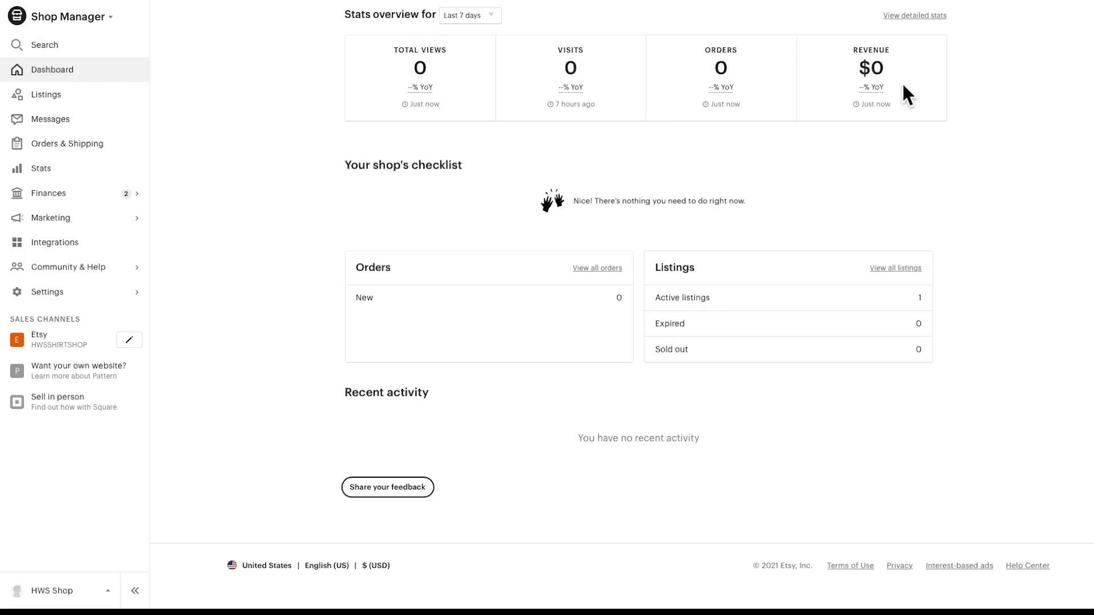
click(493, 13)
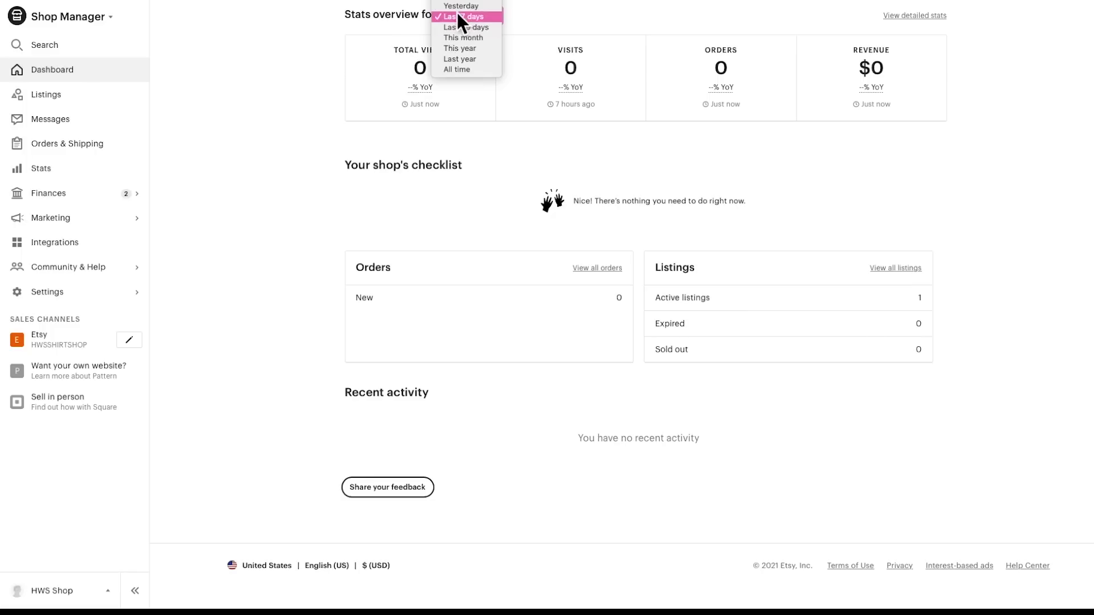
click(299, 80)
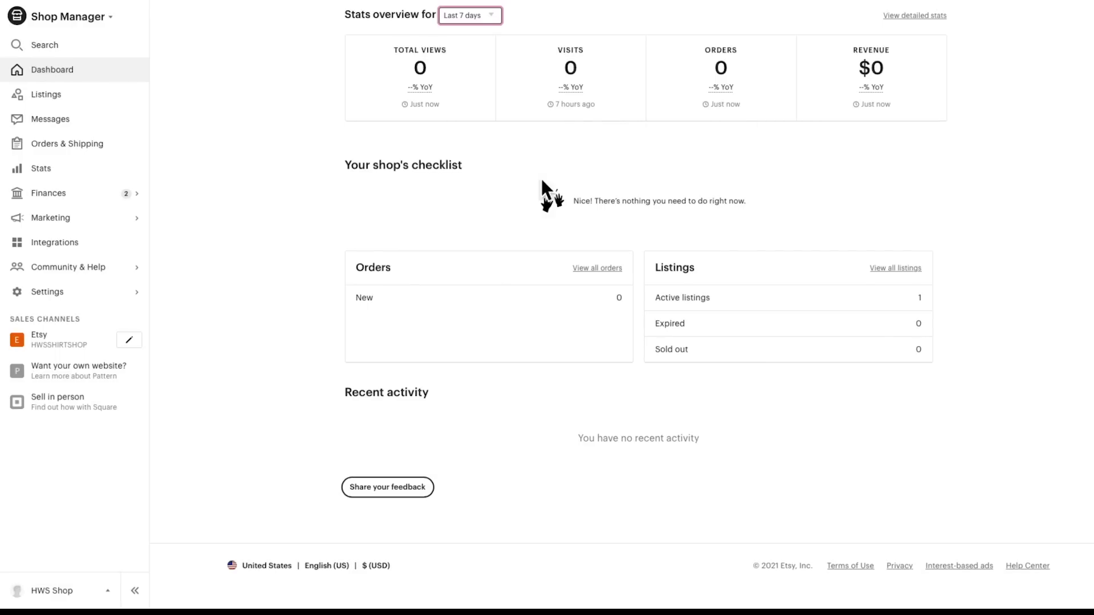
Go to the shop's listings and dismiss the tip about searching listings by SKU.
click(35, 95)
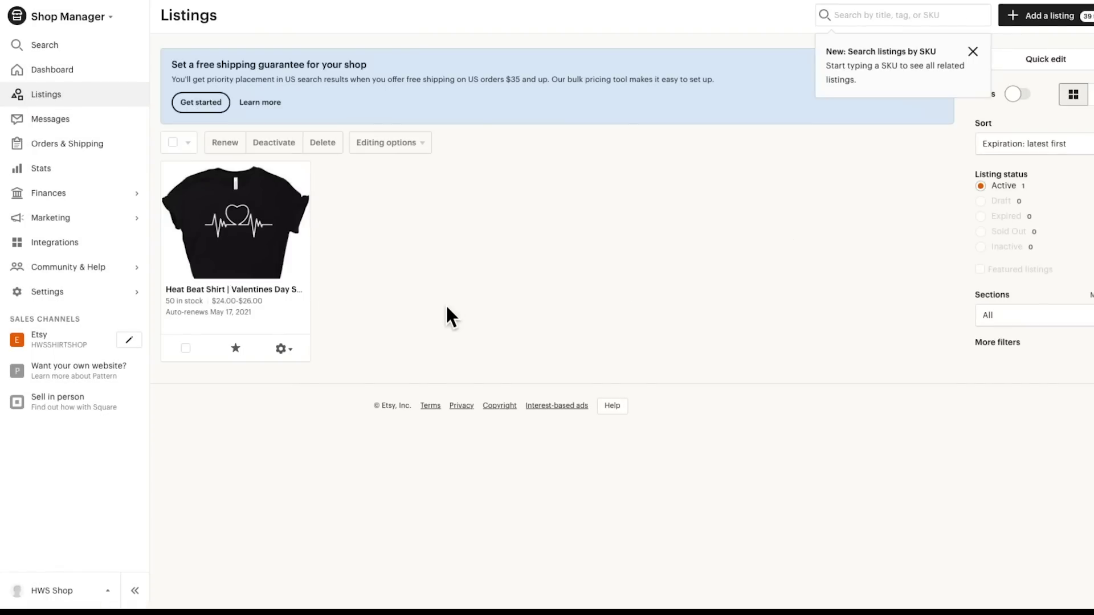
click(972, 52)
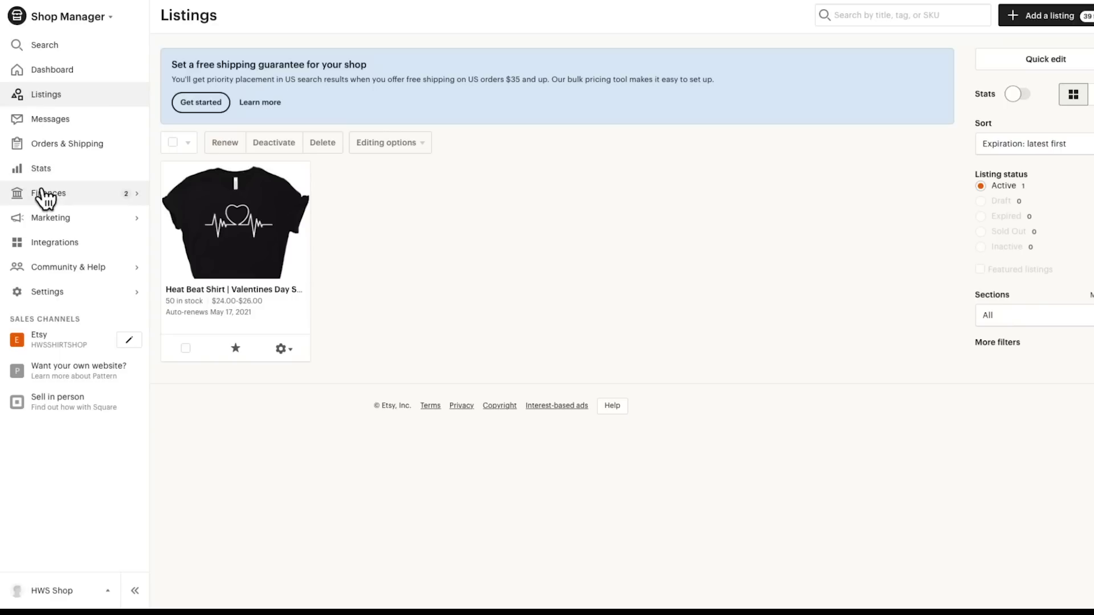
Show the Finances options in Shop Manager.
click(91, 201)
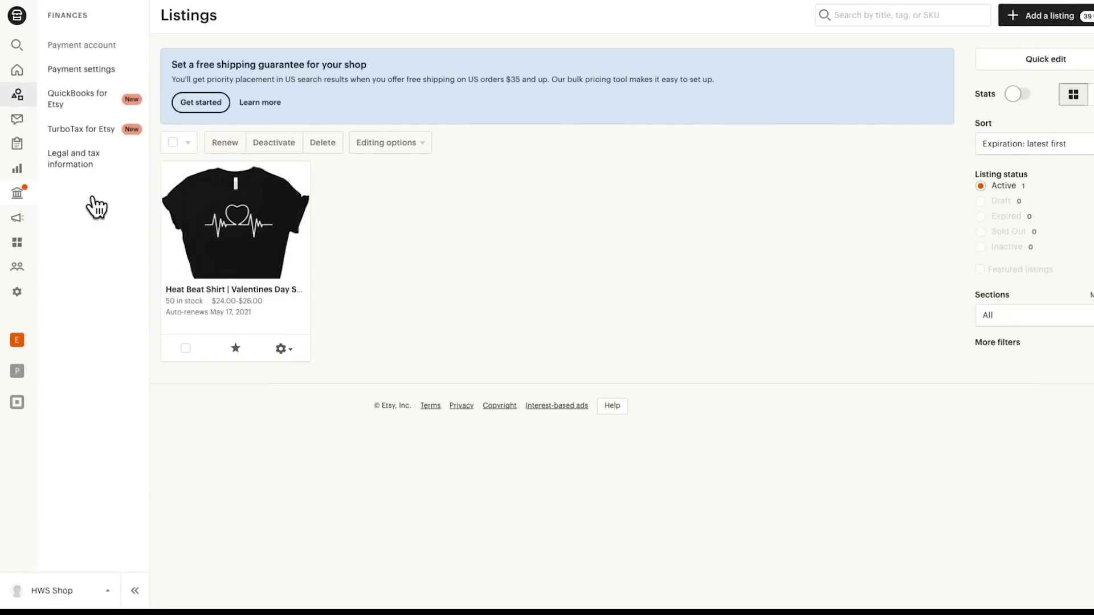